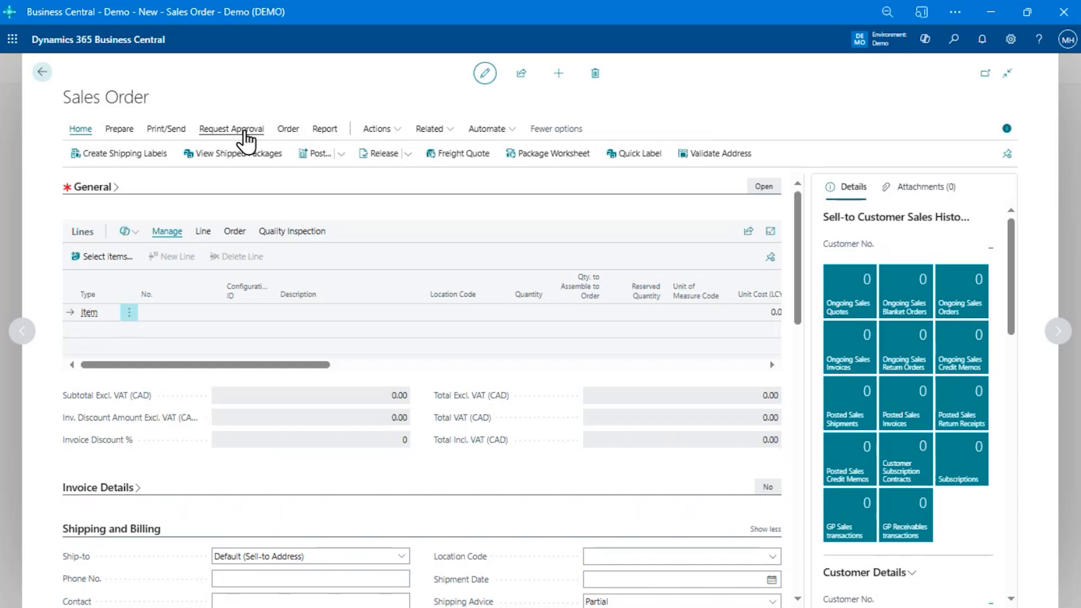
Enter the customer number in the General section of the new sales order to fill in the customer
left_click(101, 188)
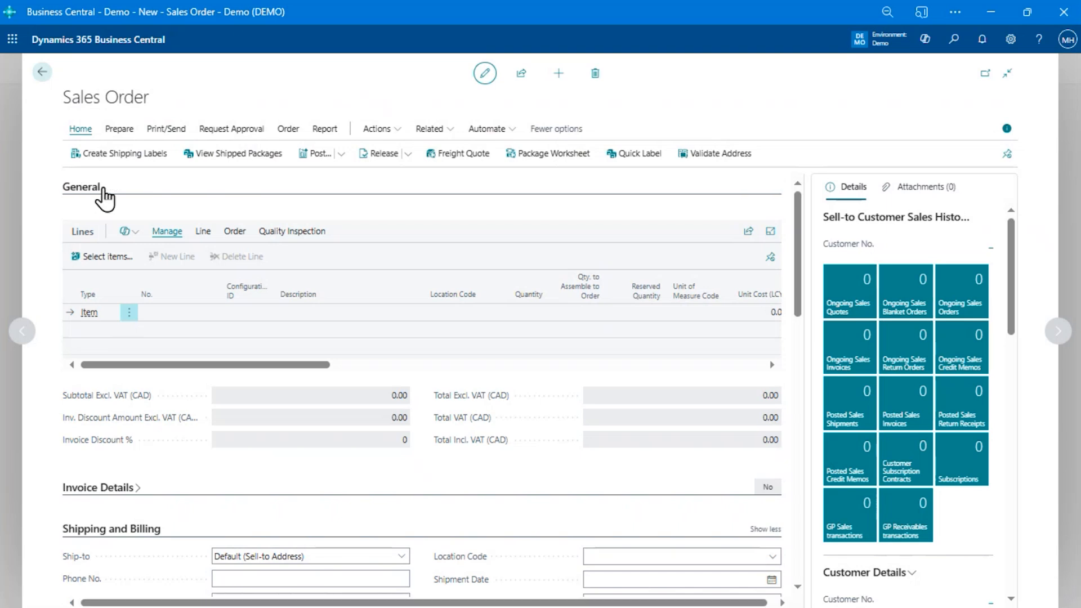
left_click(322, 211)
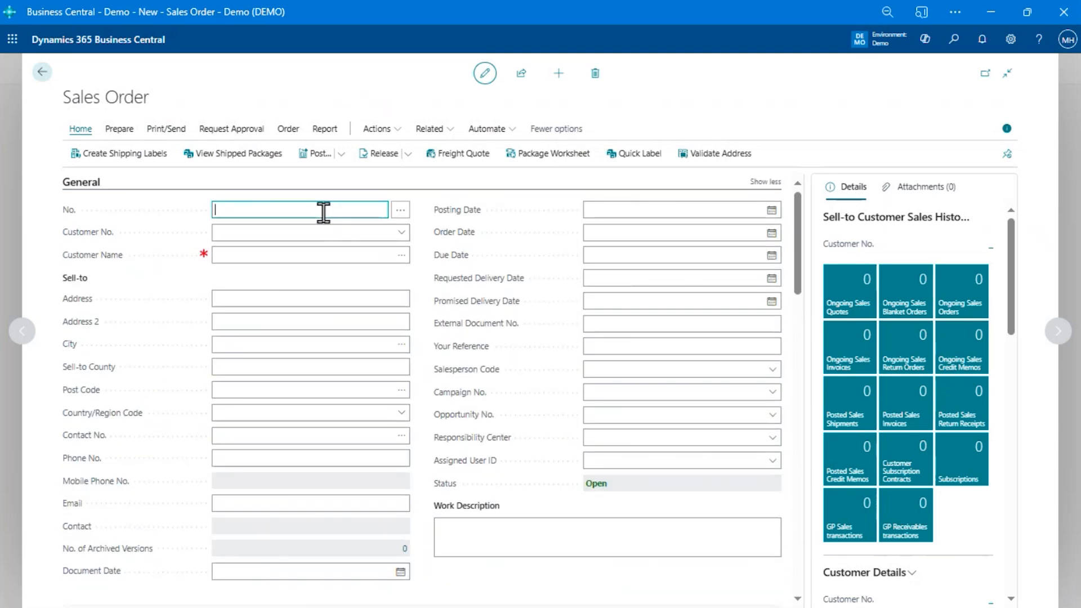
key("Tab")
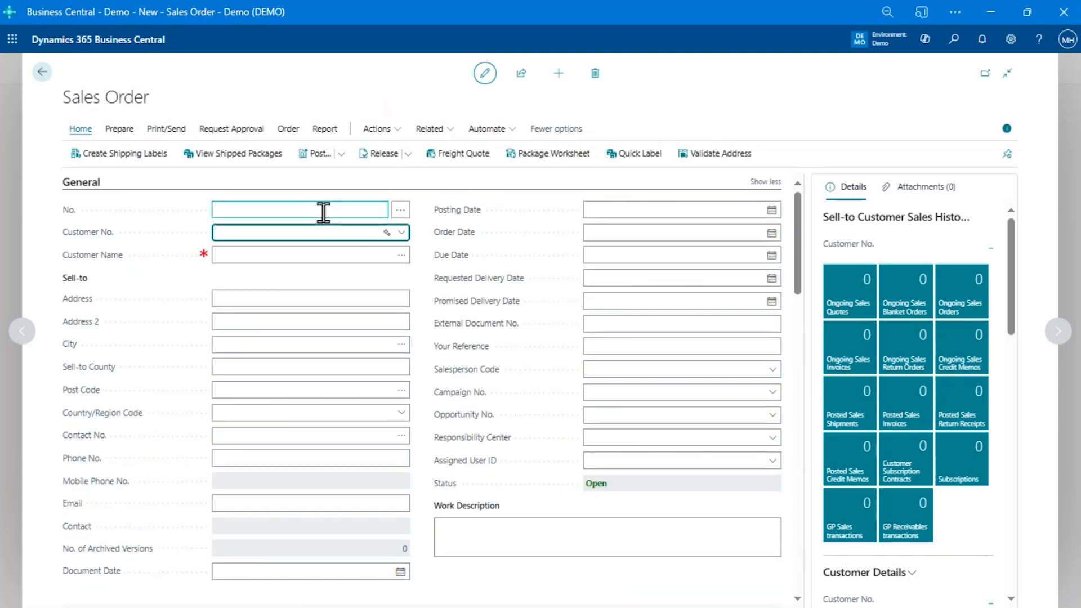
type("1000")
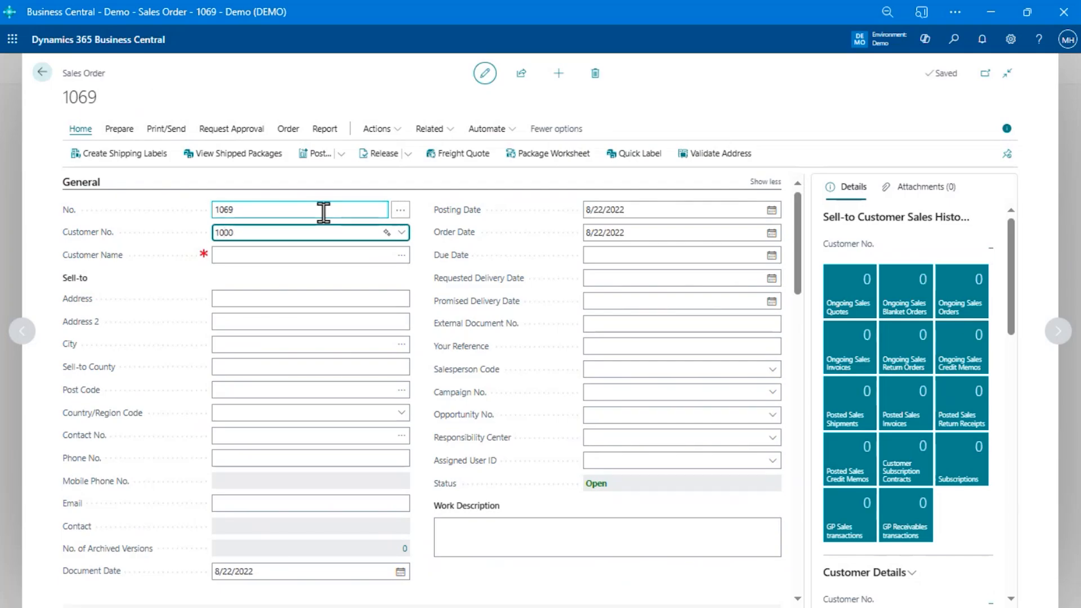
type("0")
key("Tab")
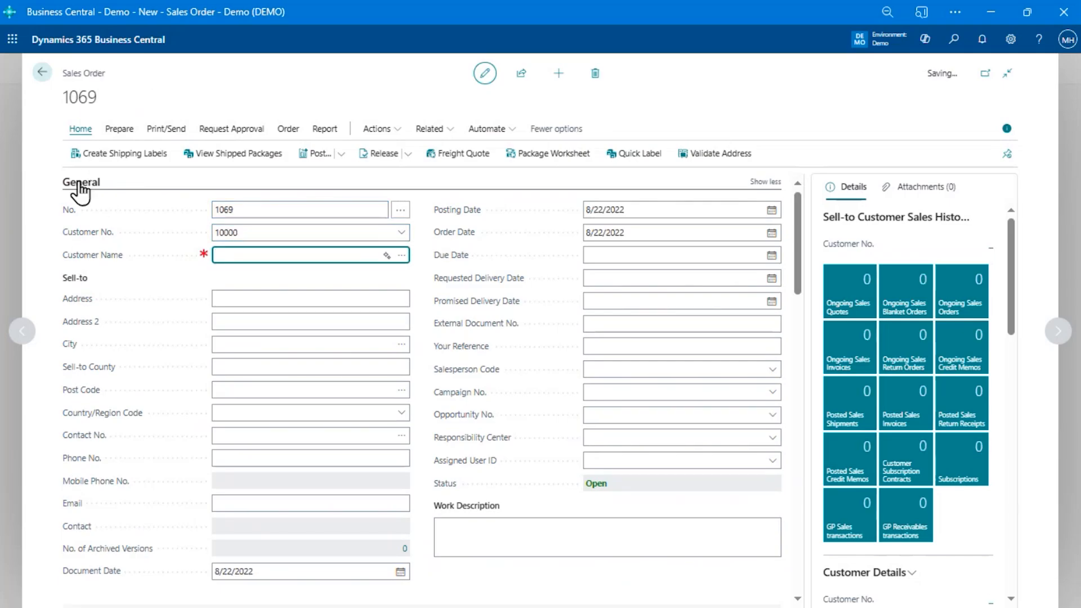
left_click(79, 182)
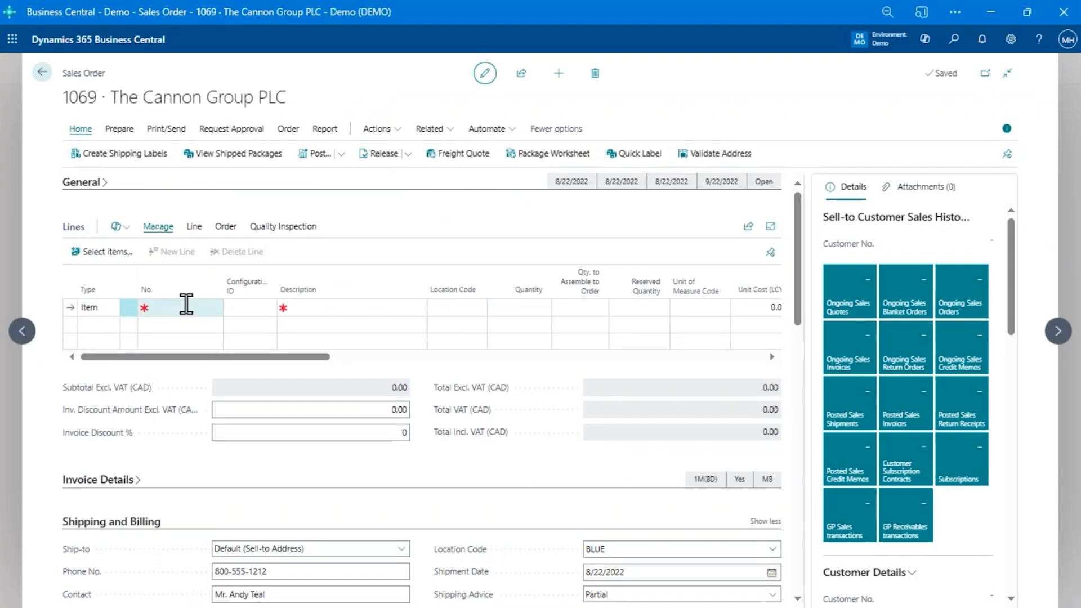
Open the Configurator BOM Designer for the empty item line of the sales order
left_click(187, 304)
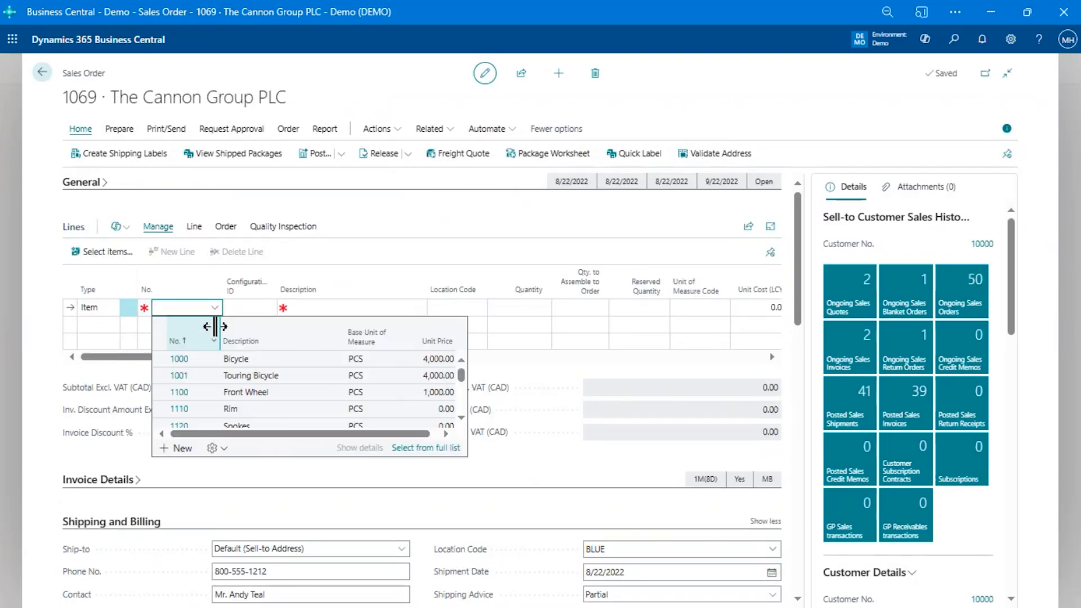
left_click(204, 232)
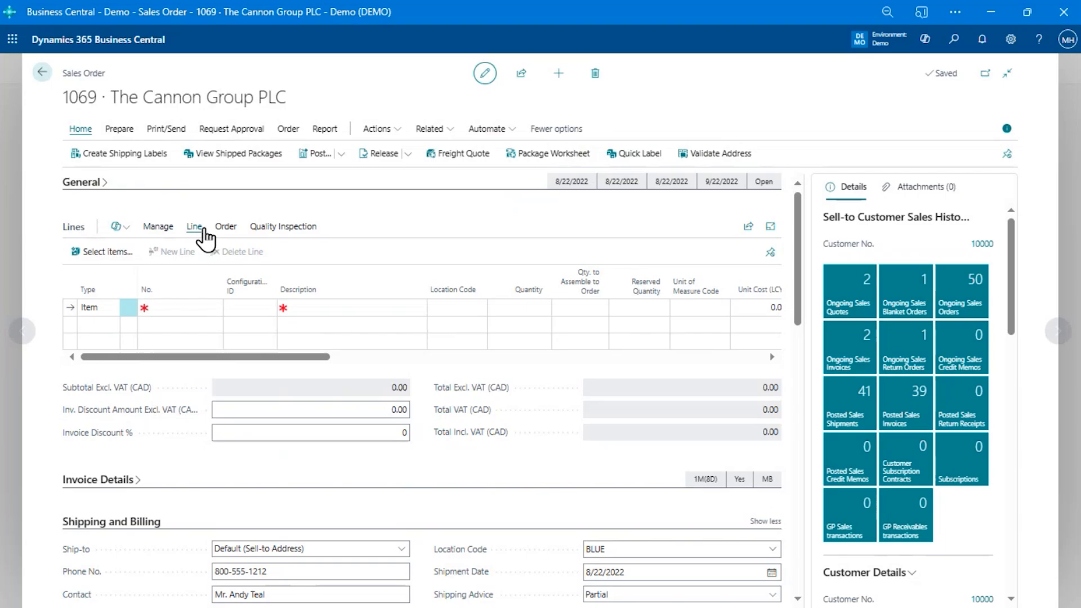
left_click(131, 252)
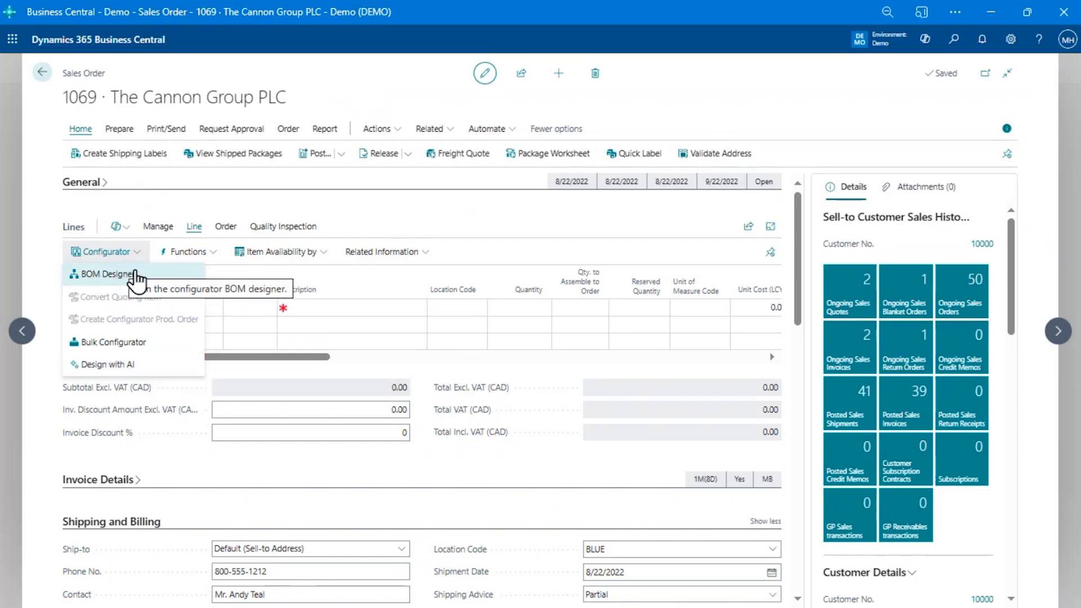
left_click(375, 202)
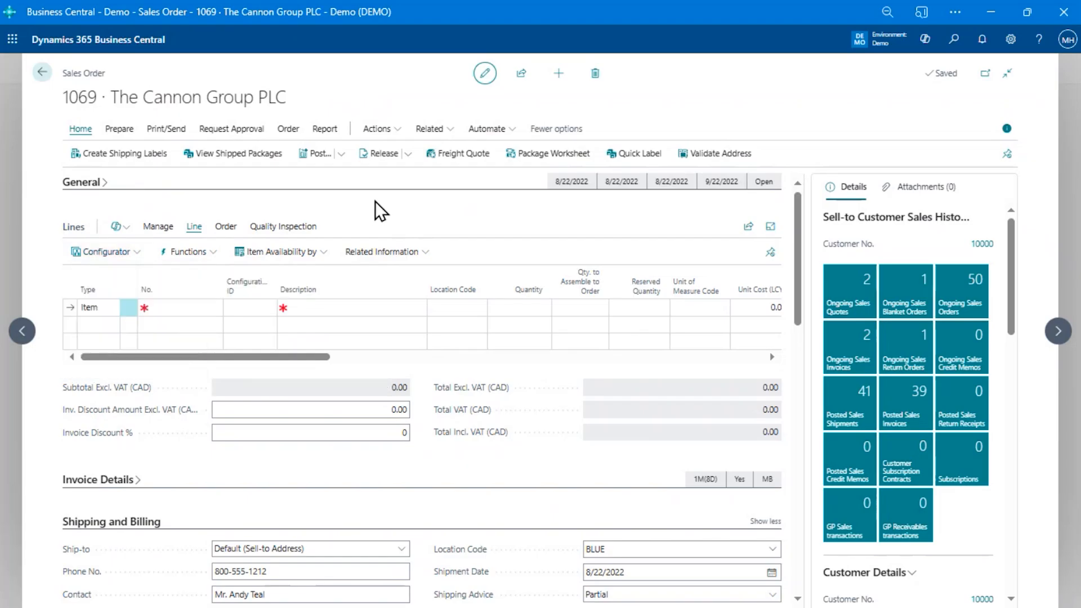
mouse_move(454, 298)
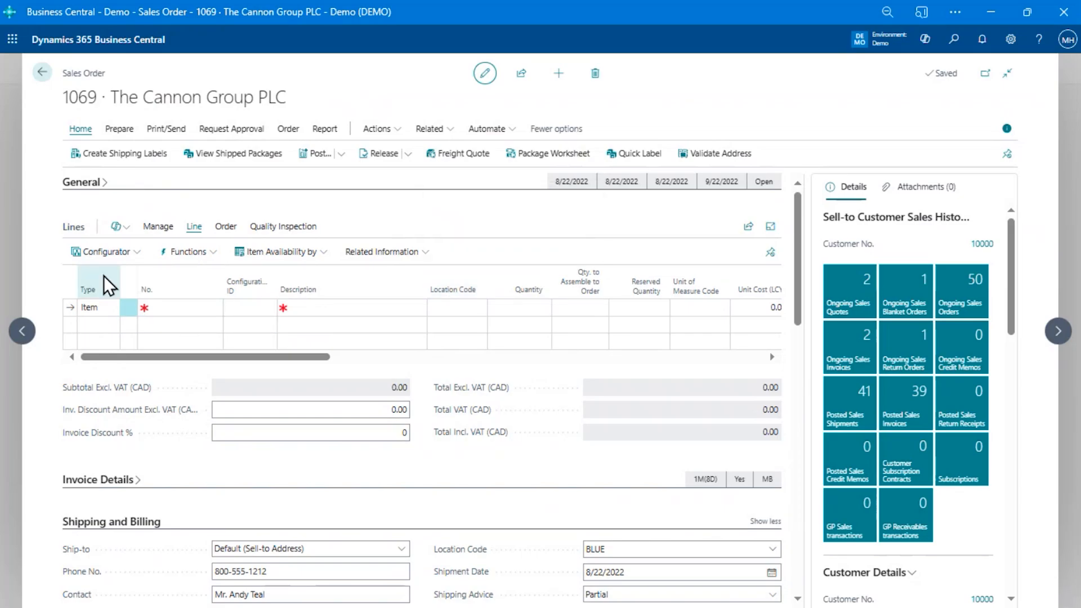
mouse_move(109, 285)
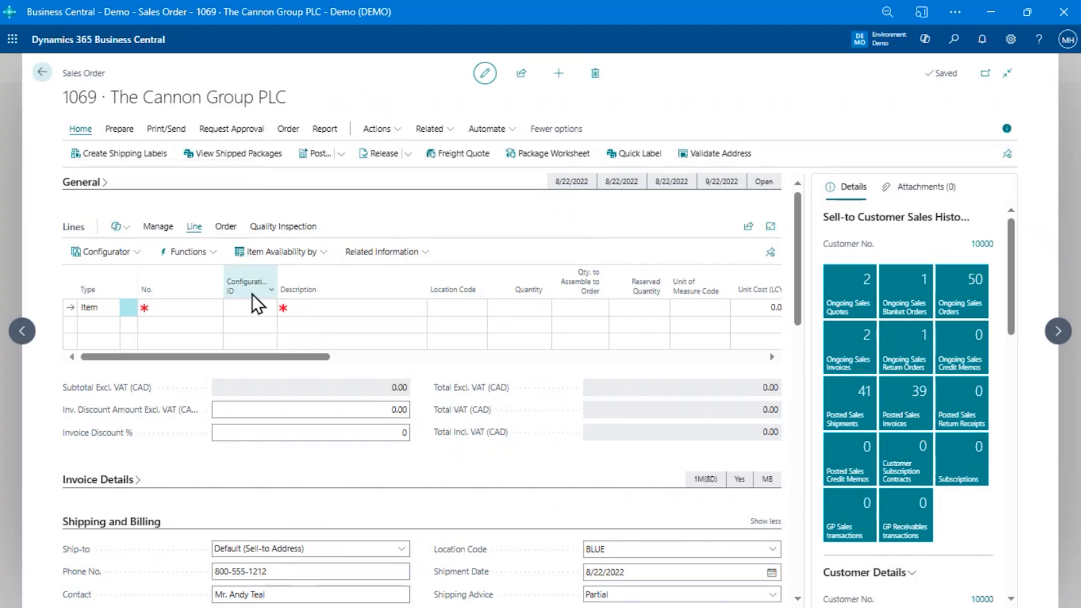
left_click(132, 253)
left_click(131, 279)
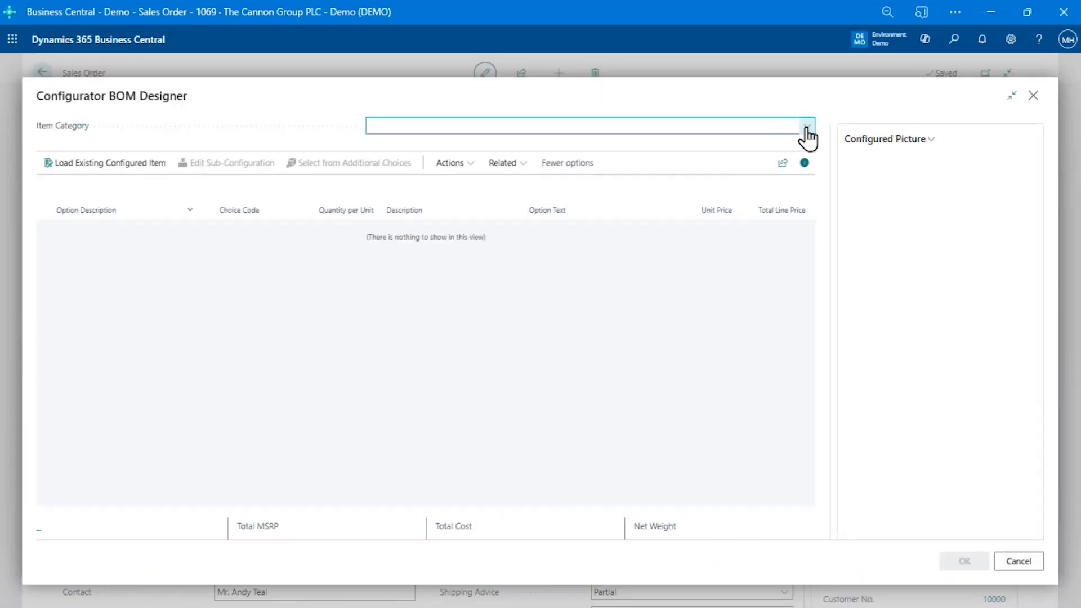
Choose the office desk item category DESK-CFG for the configuration
left_click(808, 126)
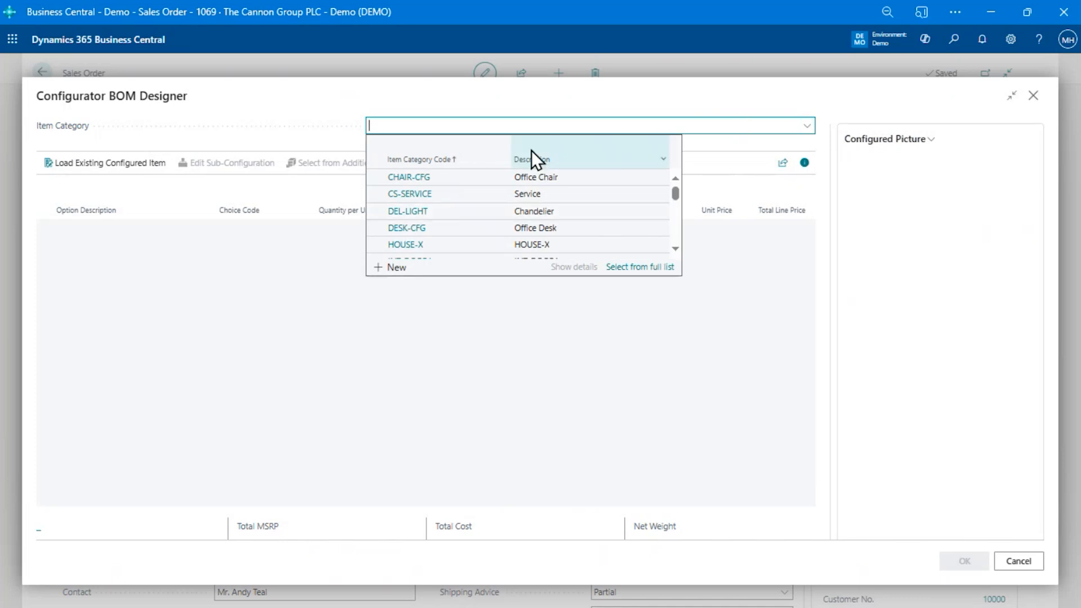
scroll(474, 209, "down", 3)
scroll(475, 207, "down", 3)
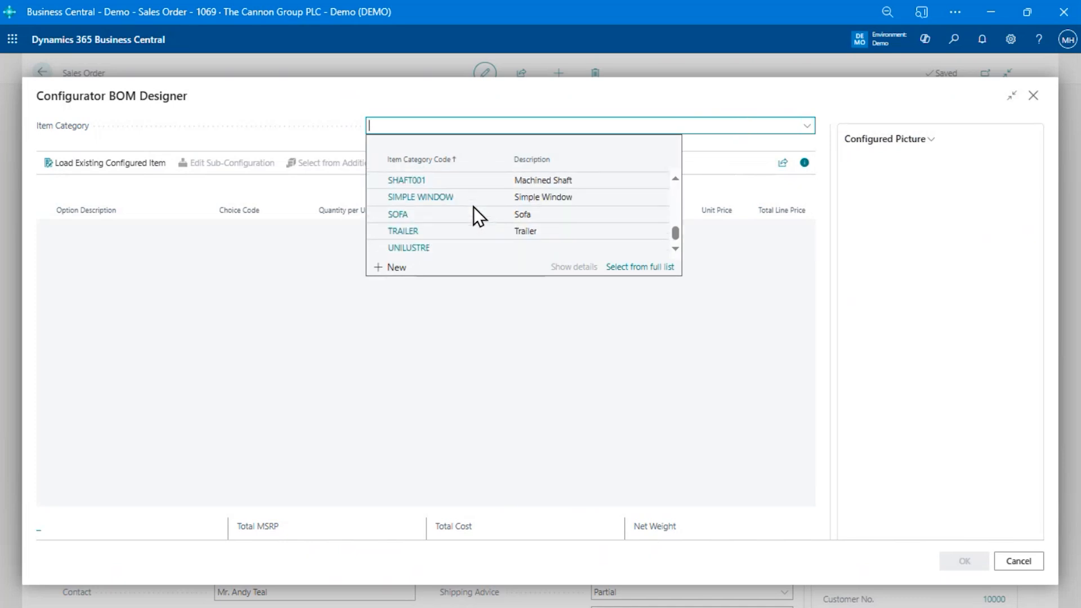
scroll(474, 207, "up", 10)
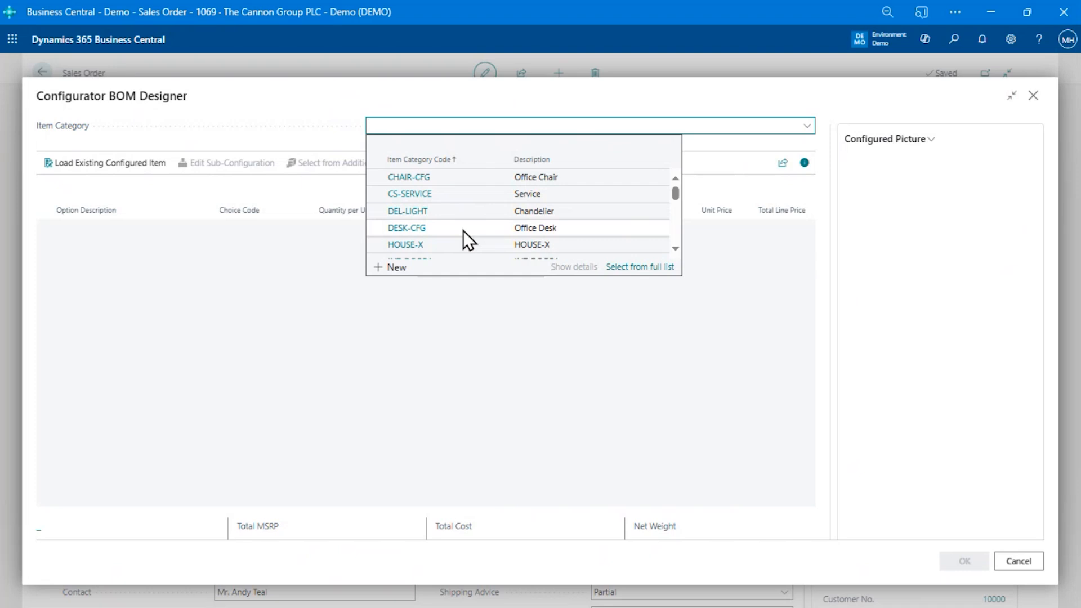
left_click(395, 228)
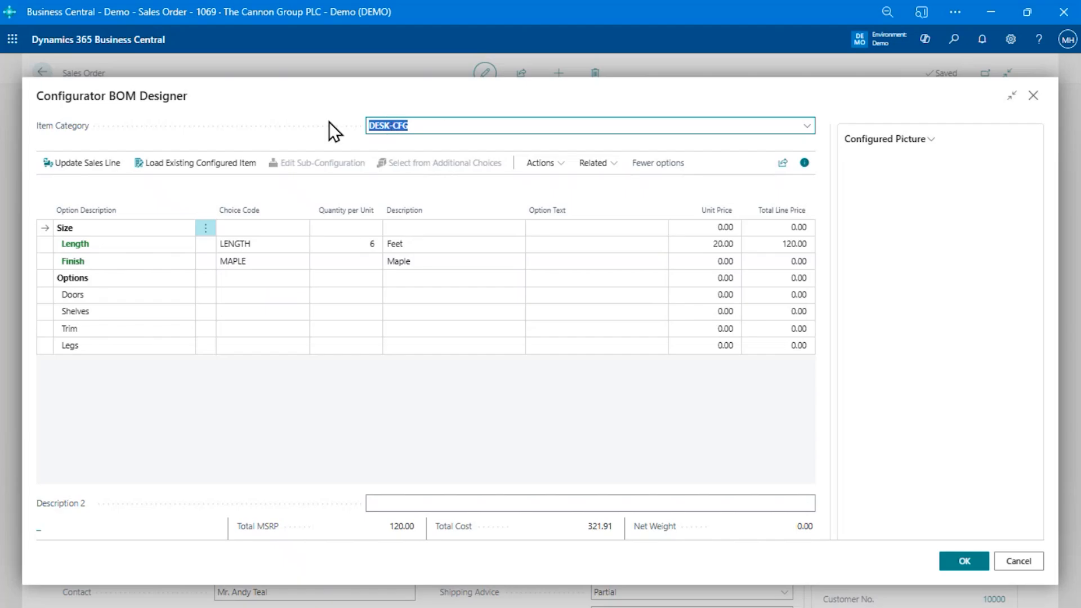
left_click(415, 124)
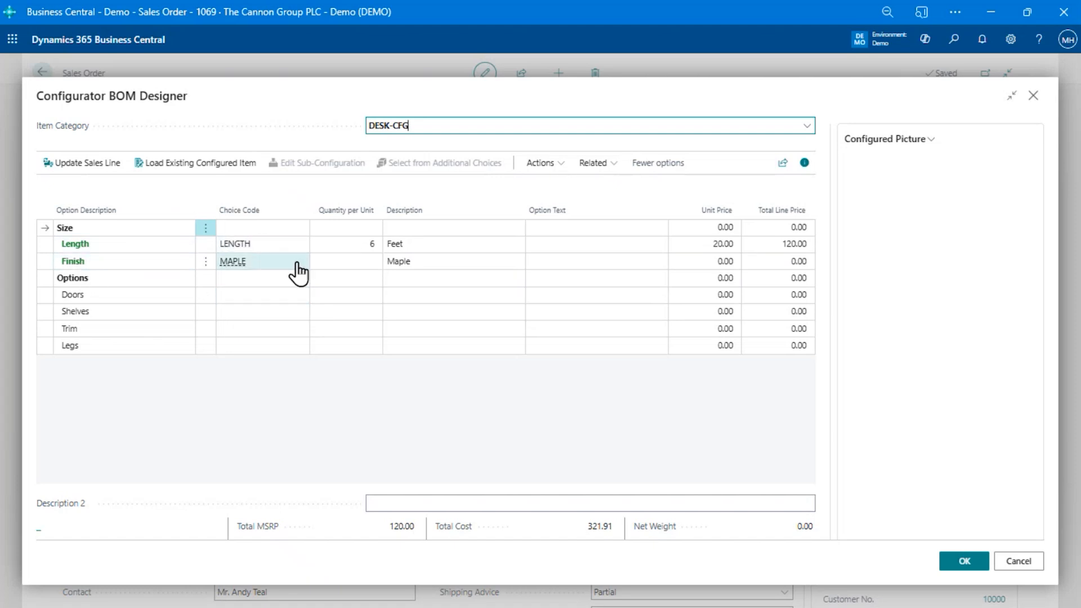
Set the desk's length to 8 feet and its finish to OAK
left_click(346, 245)
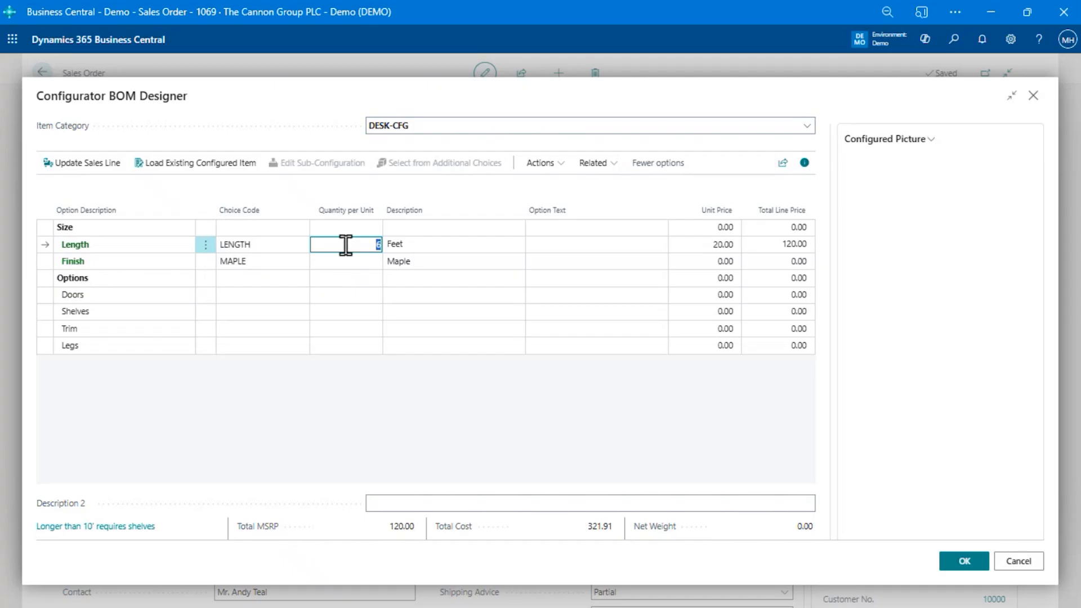
type("8")
key("Return")
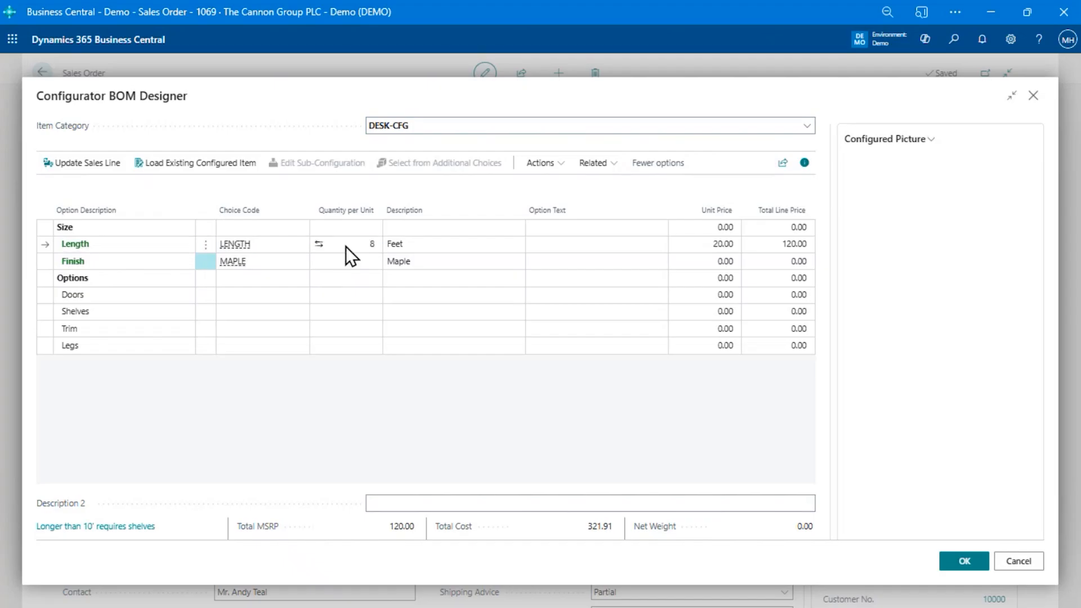
key("alt+Down")
key("Down")
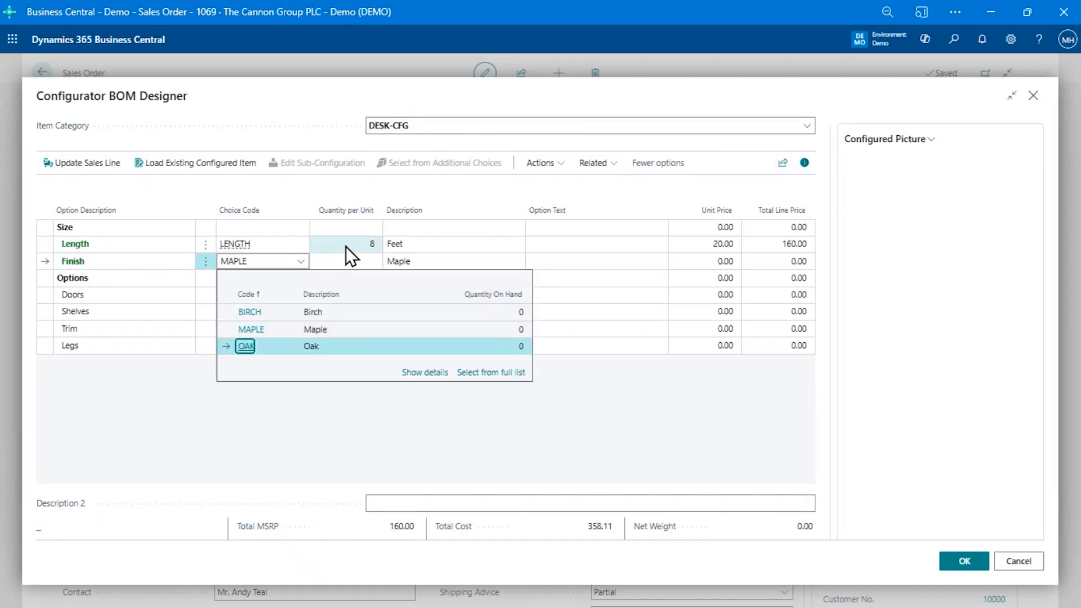
key("Return")
left_click(346, 245)
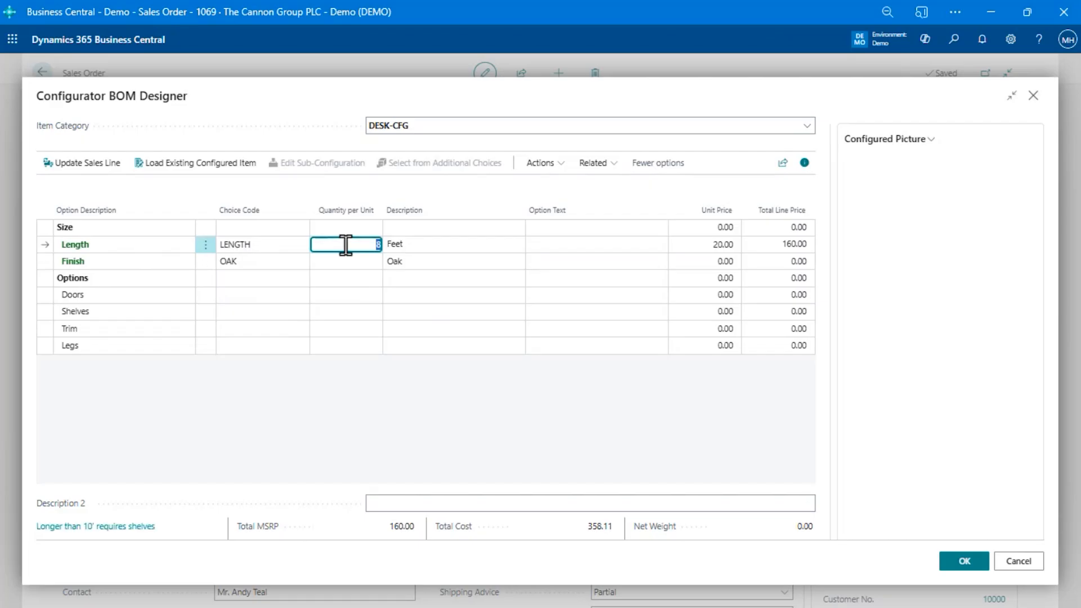
key("shift+Tab")
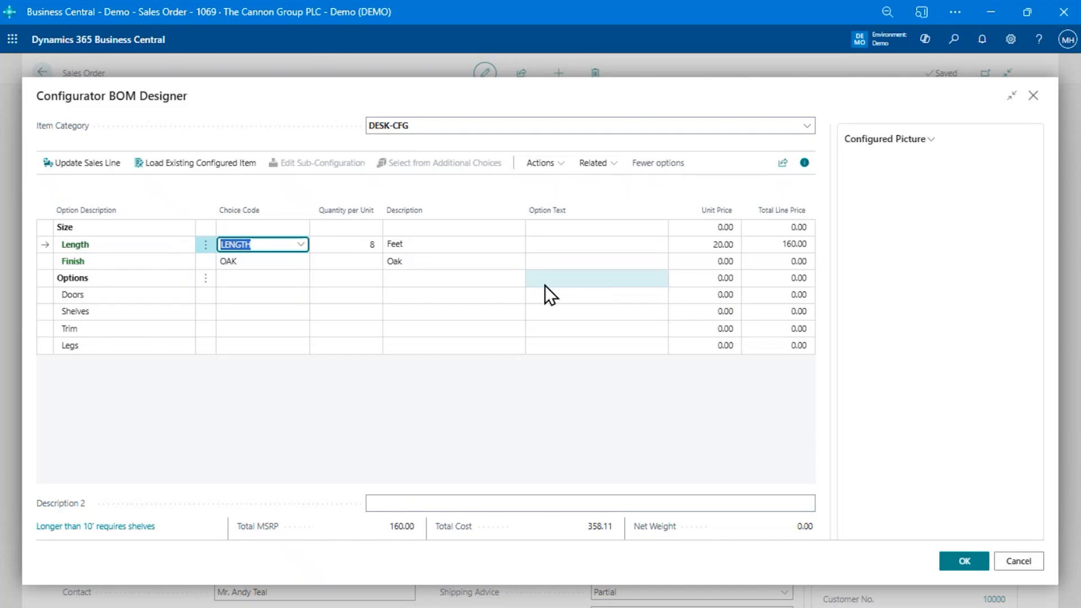
left_click(689, 243)
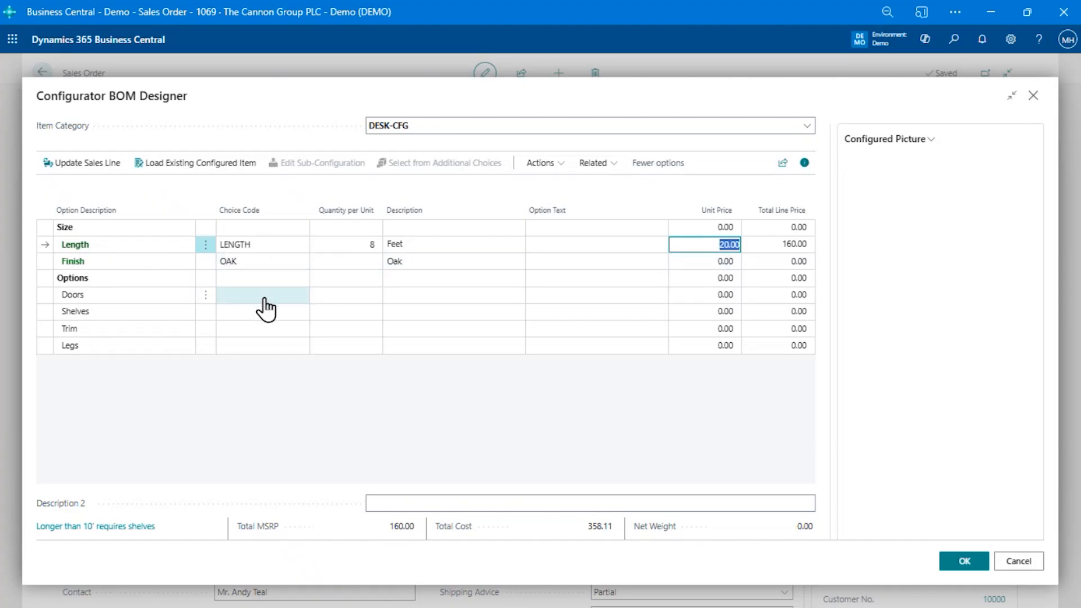
Select STEEL as the choice for the desk's Legs option
left_click(257, 345)
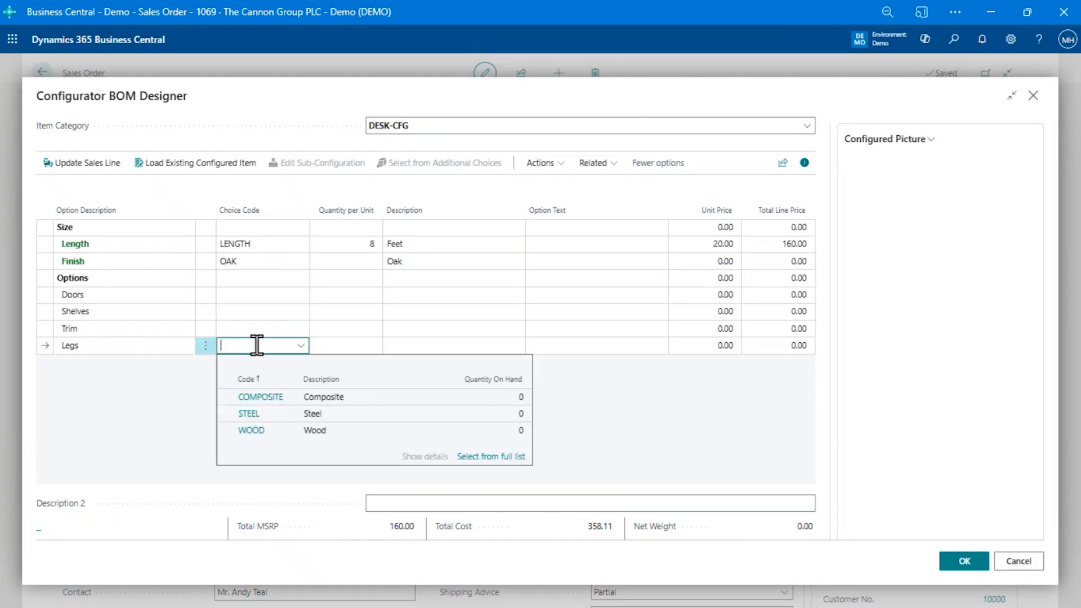
left_click(261, 412)
key("Up")
key("Up")
key("Up")
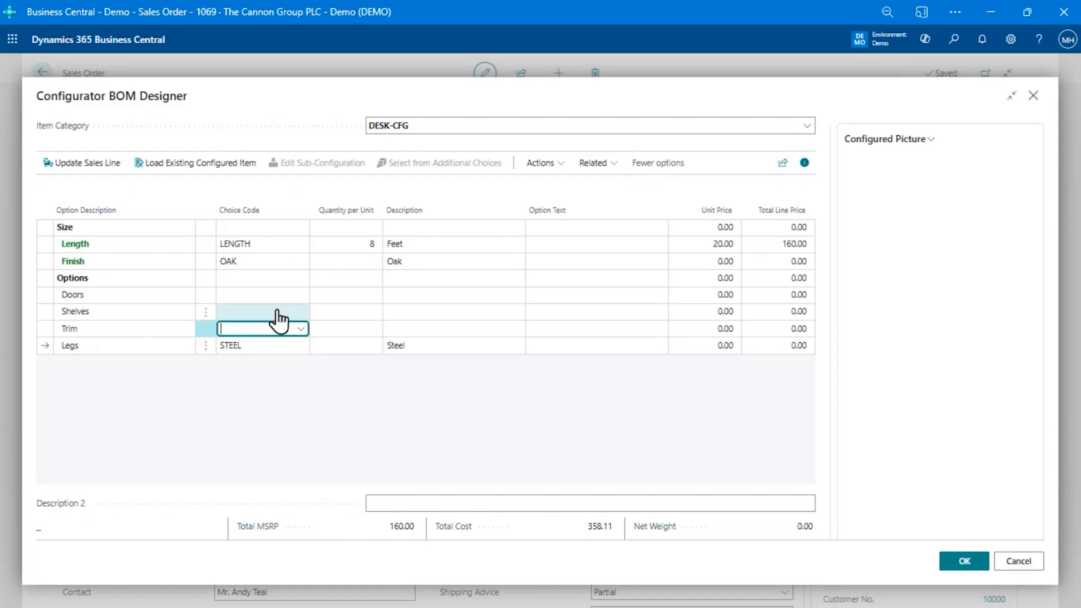
Add trim to the desk by selecting the TRIM choice for the Trim option
key("Down")
key("Down")
key("alt+Down")
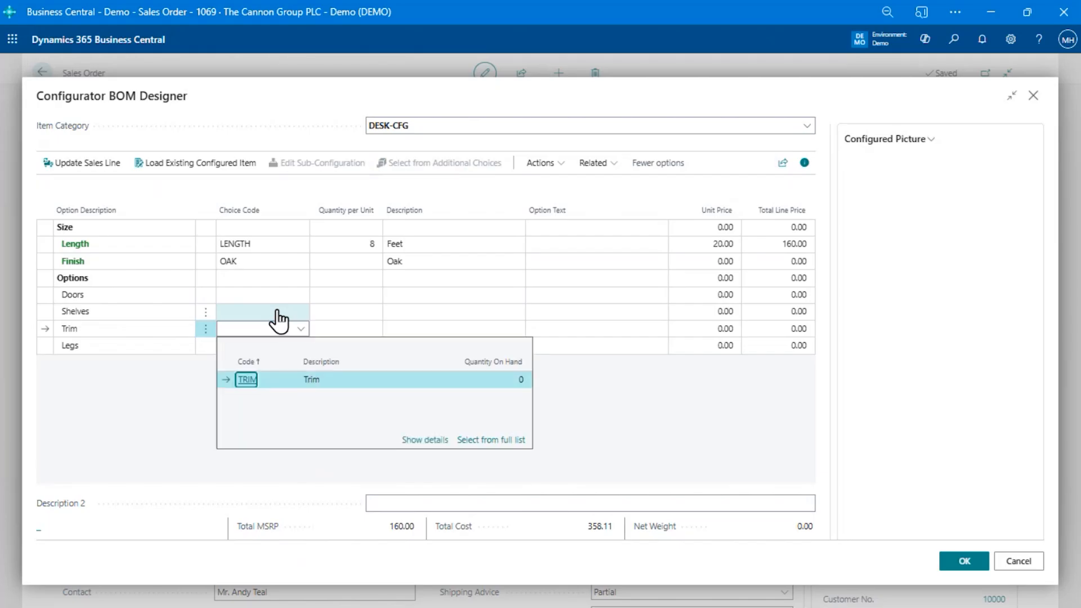
key("Return")
Set the desk's length quantity to 5 feet
key("Up")
key("Up")
key("Up")
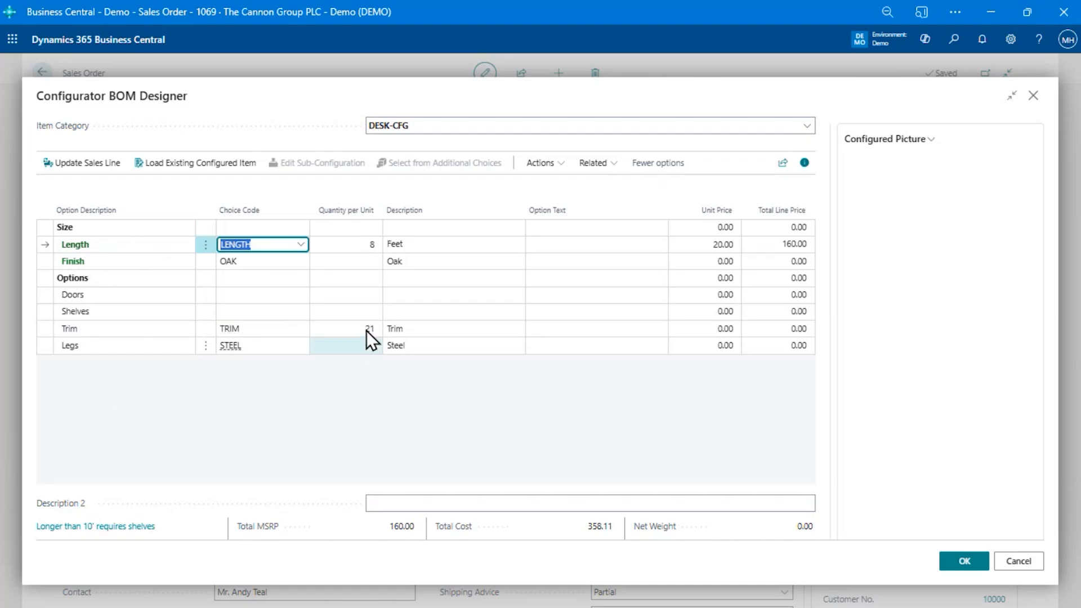
left_click(363, 244)
type("5")
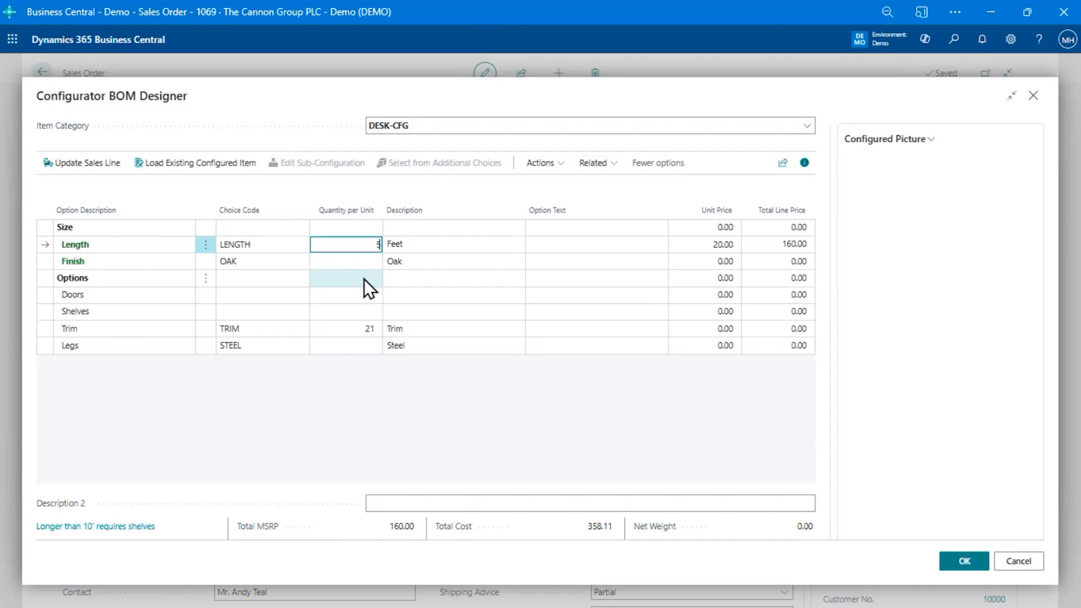
key("Return")
Set the desk's length quantity to 21 feet
key("Up")
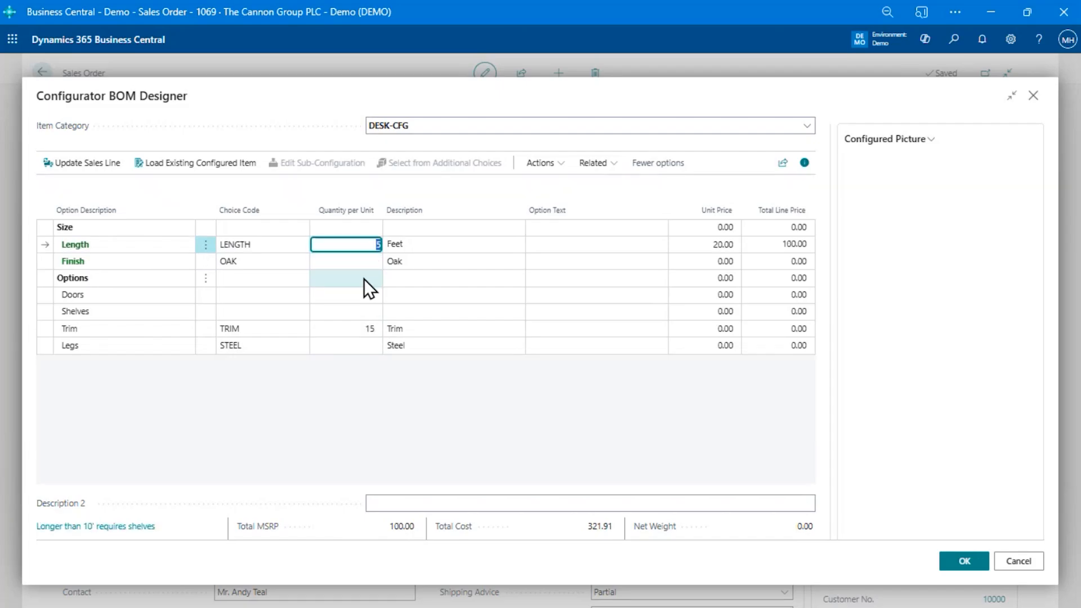
type("21")
key("Return")
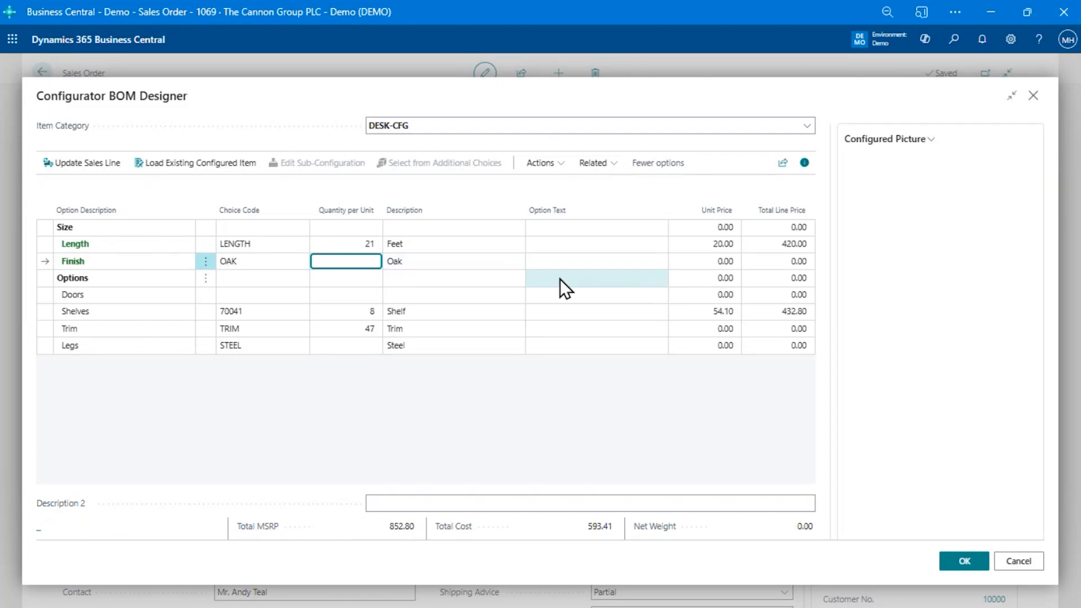
key("Up")
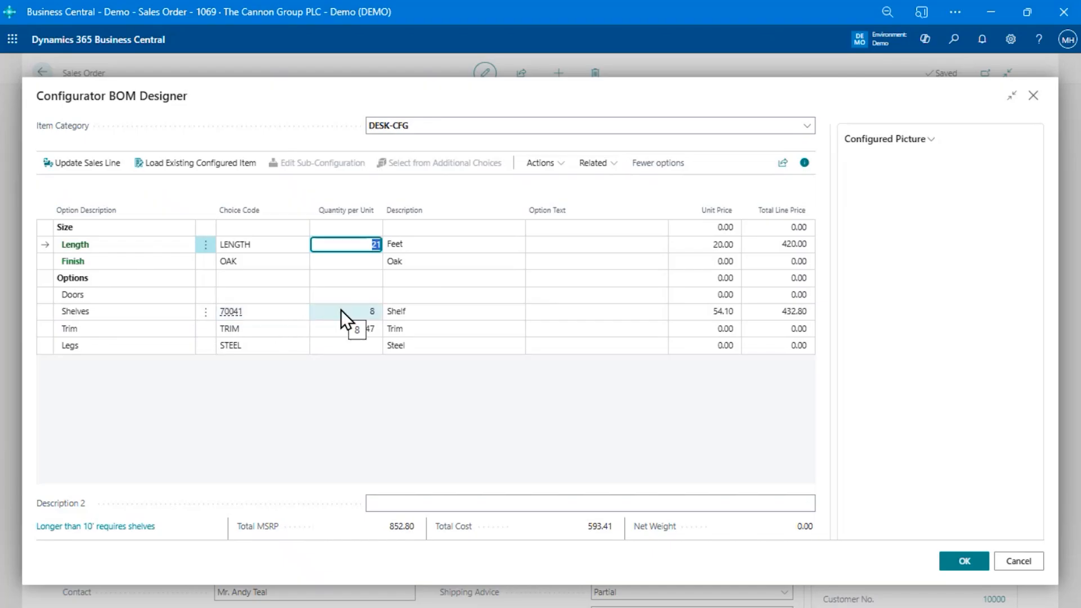
Check the available door choices without picking one, and accept the configuration to add the desk to the sales order line
left_click(281, 297)
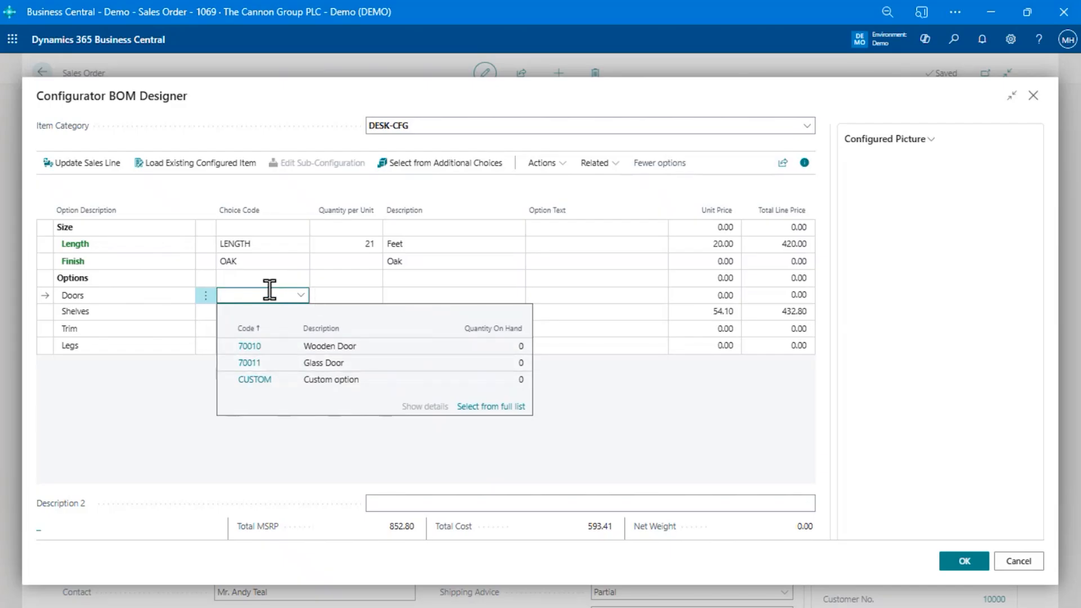
left_click(272, 260)
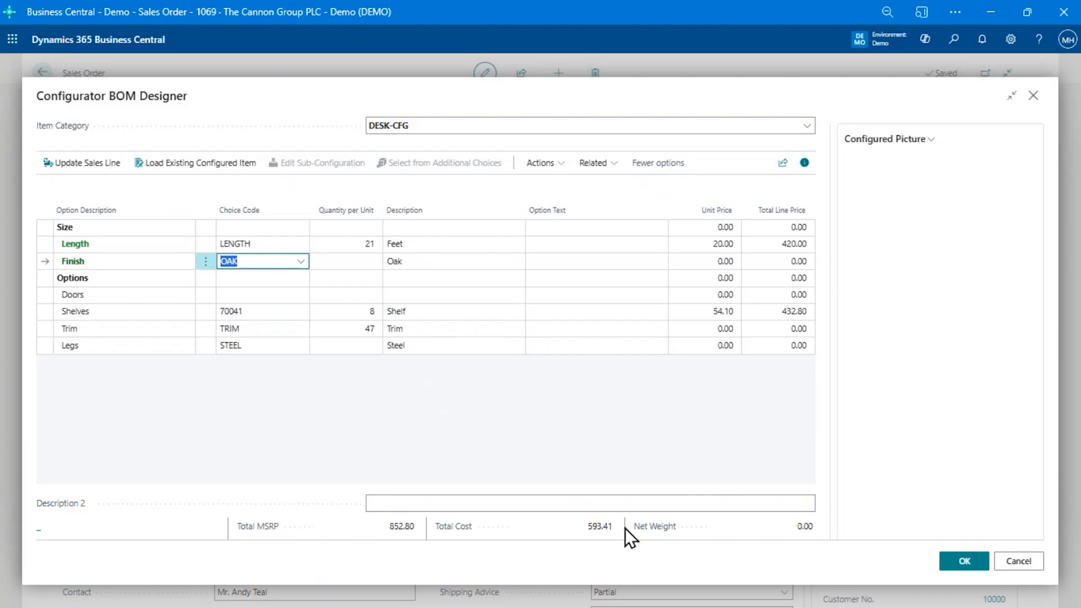
left_click(956, 563)
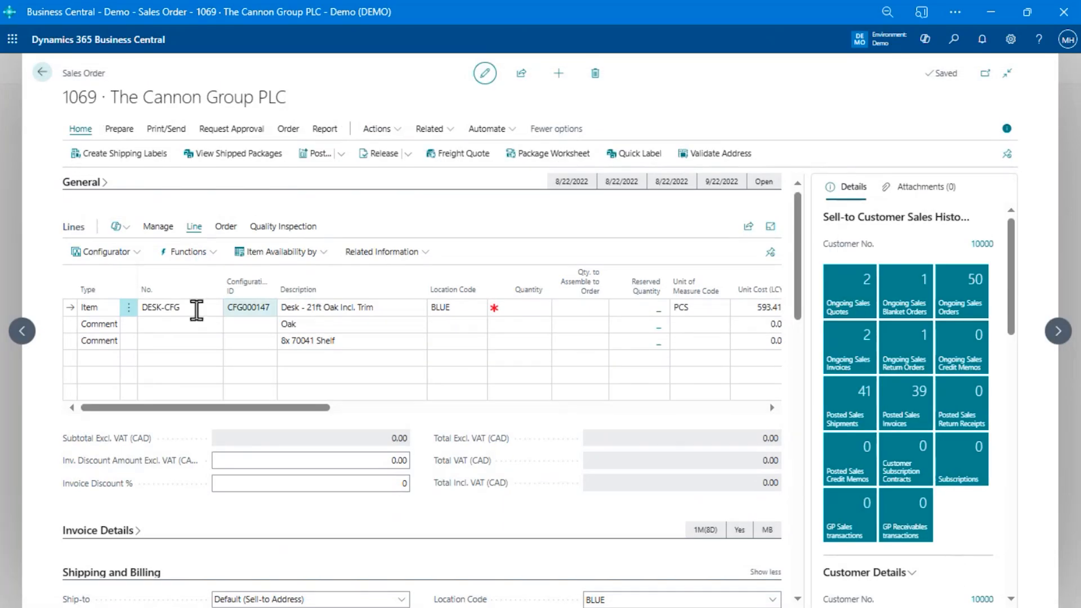
Set the desk line's quantity to 1 and its quantity to assemble to order to 1, acknowledging the due date notice
left_click(193, 307)
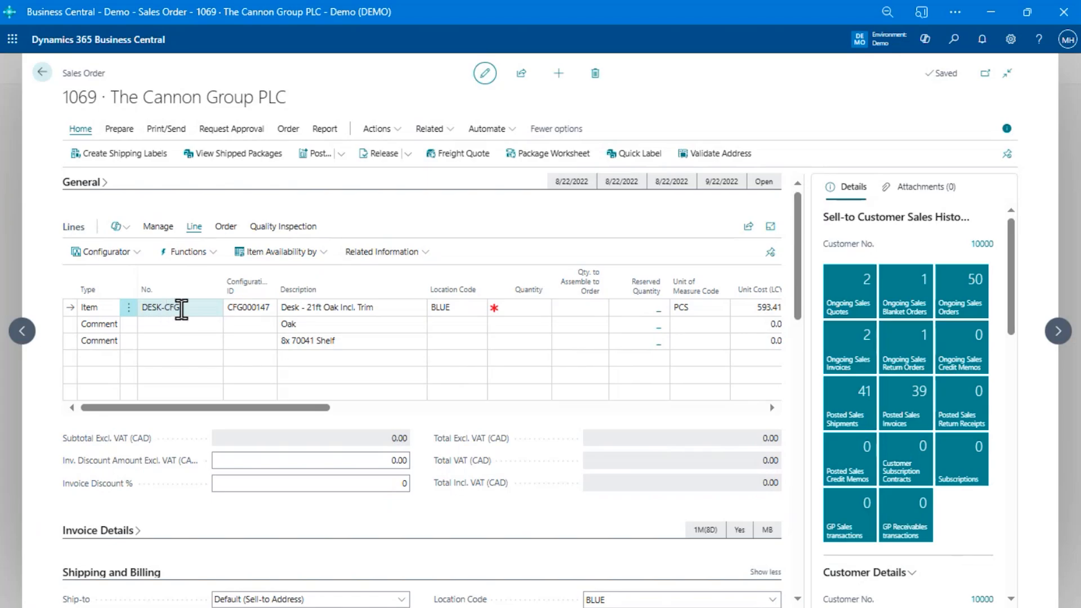
left_click(178, 308)
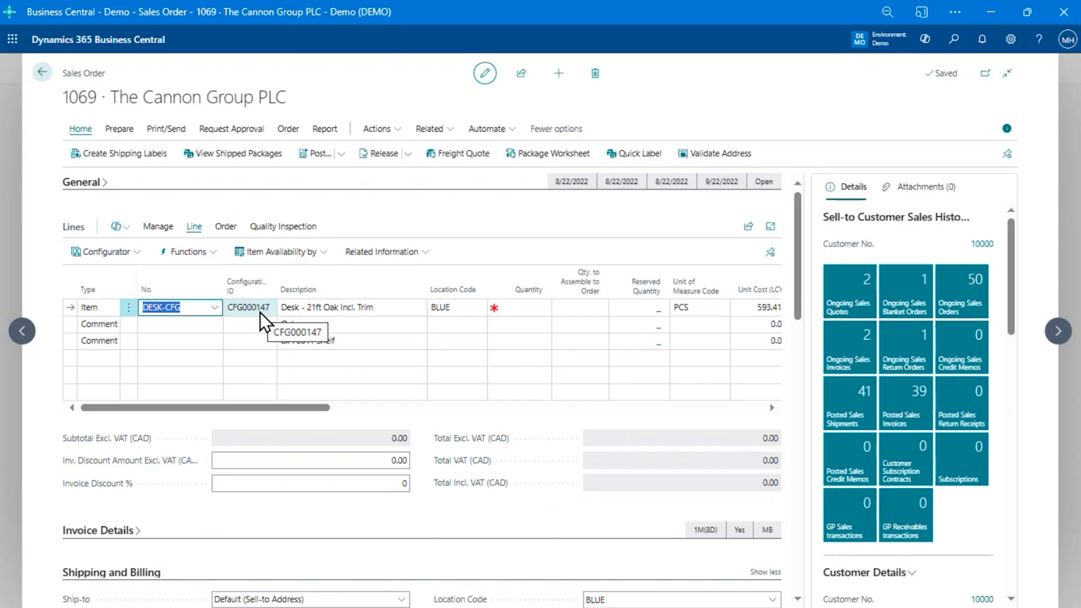
left_click(523, 308)
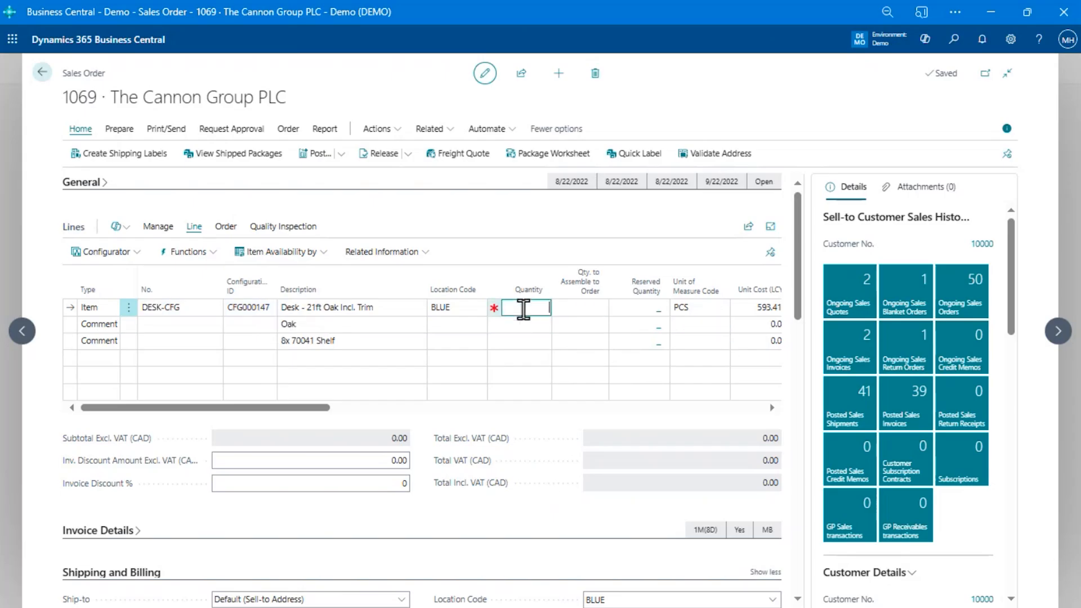
type("1")
key("Tab")
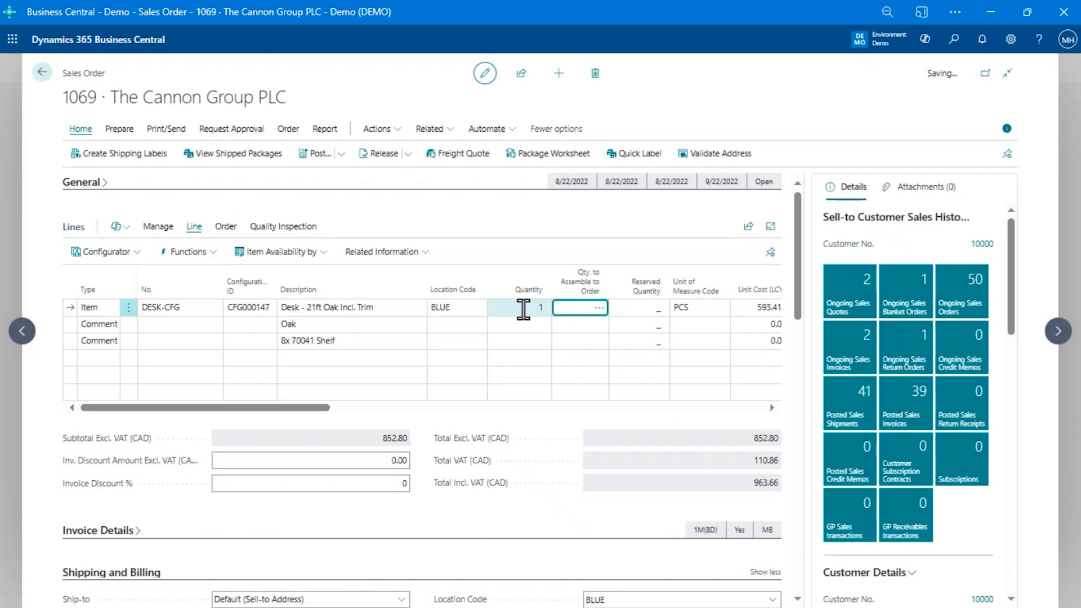
type("1")
key("Return")
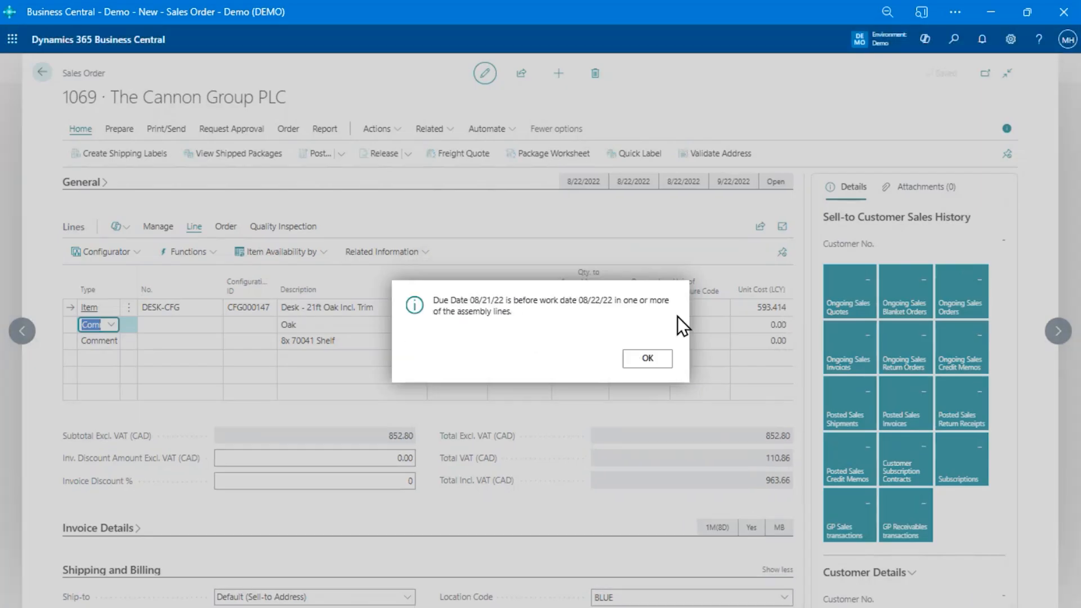
left_click(653, 359)
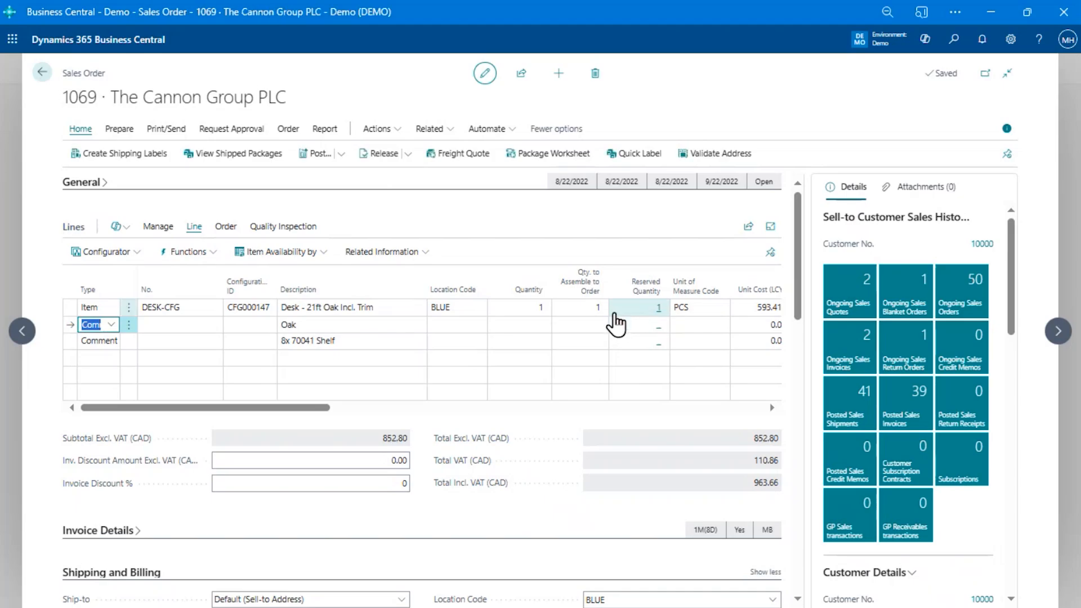
Examine the desk's assemble-to-order lines, checking the quantity per unit of each component, and return to the sales order
left_click(593, 311)
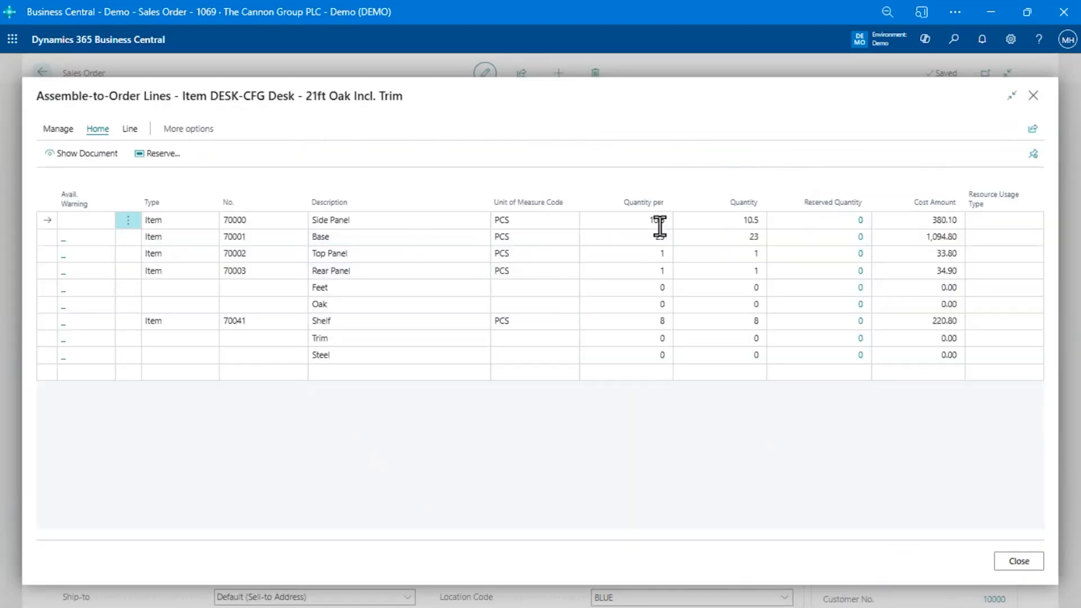
left_click(657, 221)
key("shift+Down")
key("shift+Down")
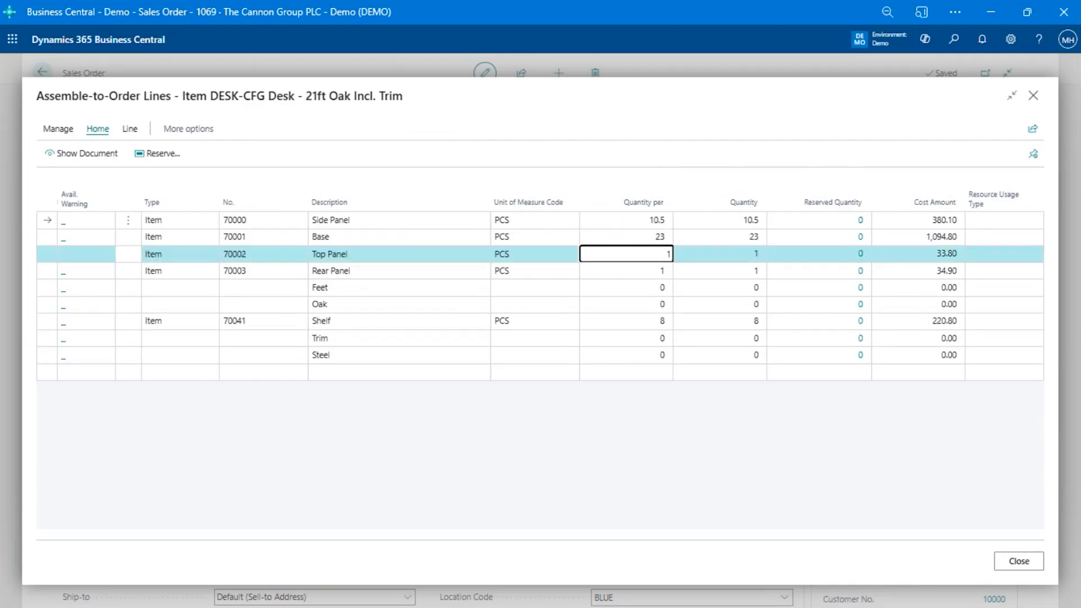
key("shift+Down")
key("Up")
key("Up")
key("Up")
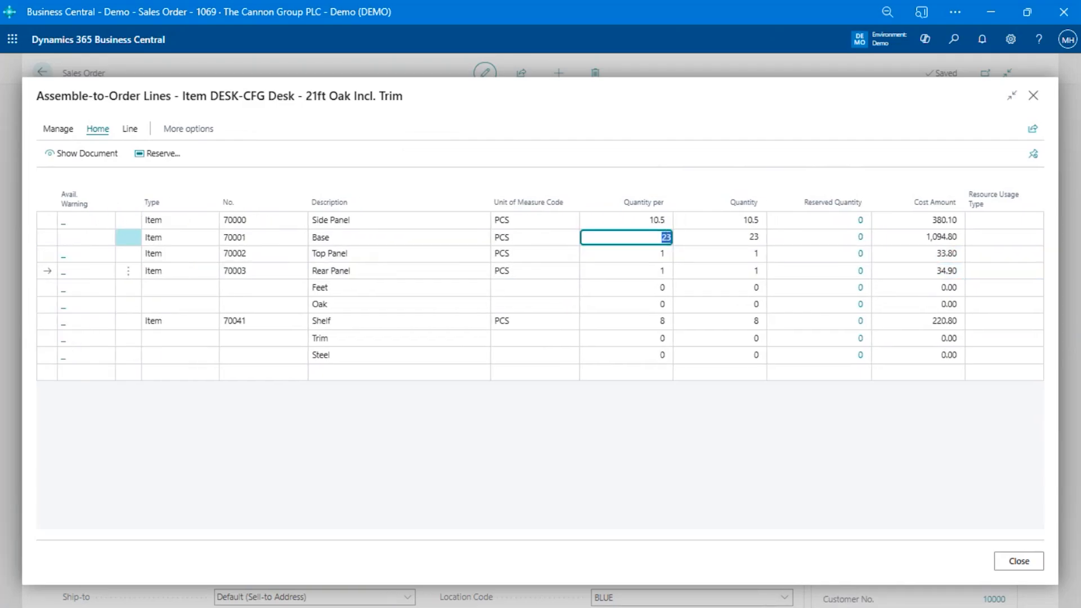
key("Left")
key("Left")
key("Left")
key("Right")
key("Down")
key("Right")
key("Right")
key("Down")
key("Down")
key("Down")
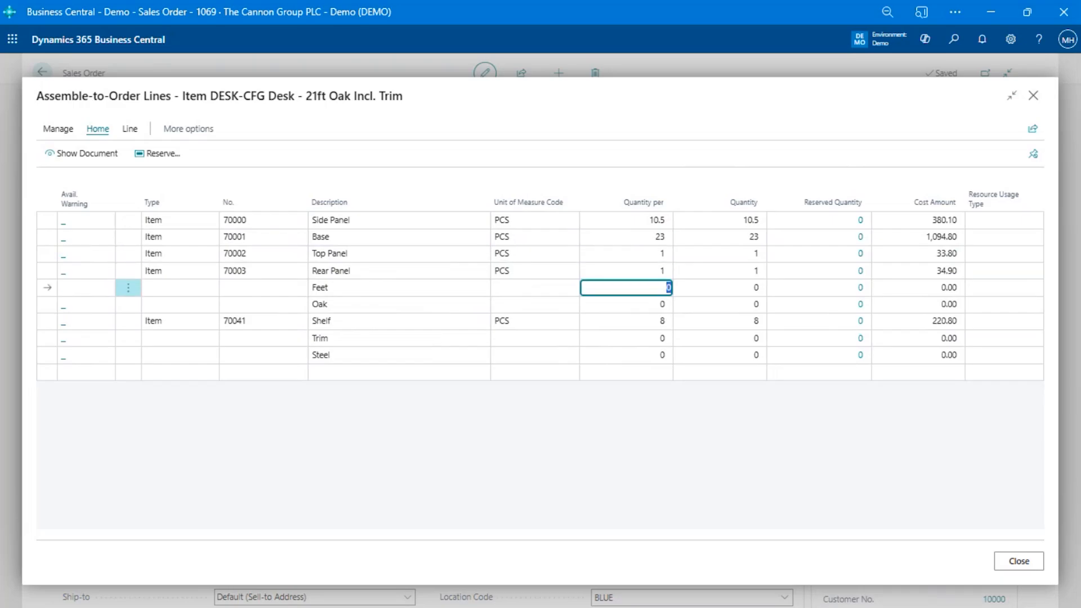
key("Down")
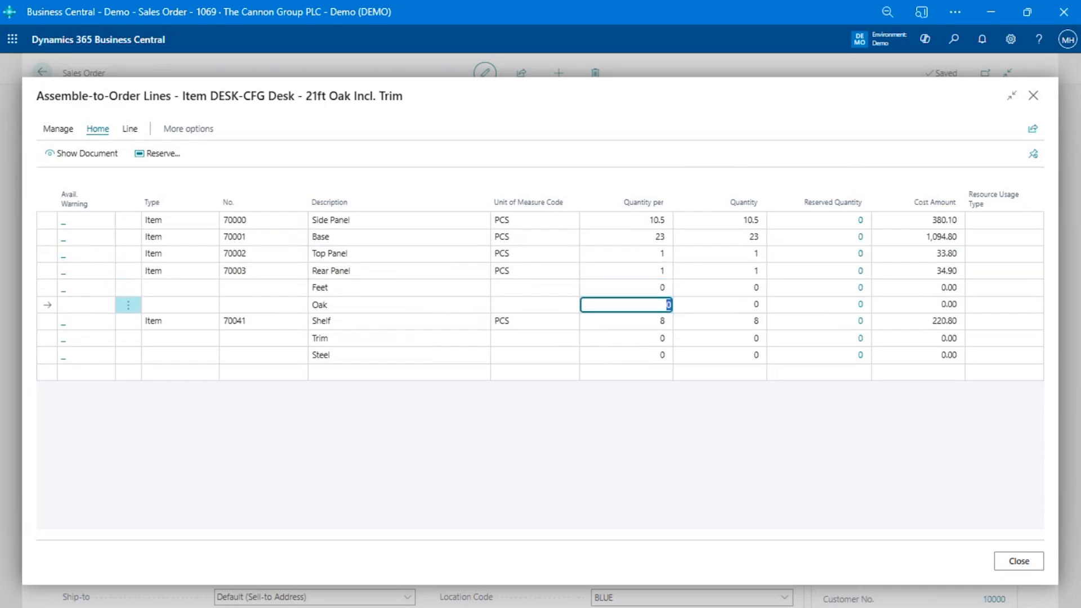
key("Down")
key("Down")
key("Up")
key("Up")
key("Up")
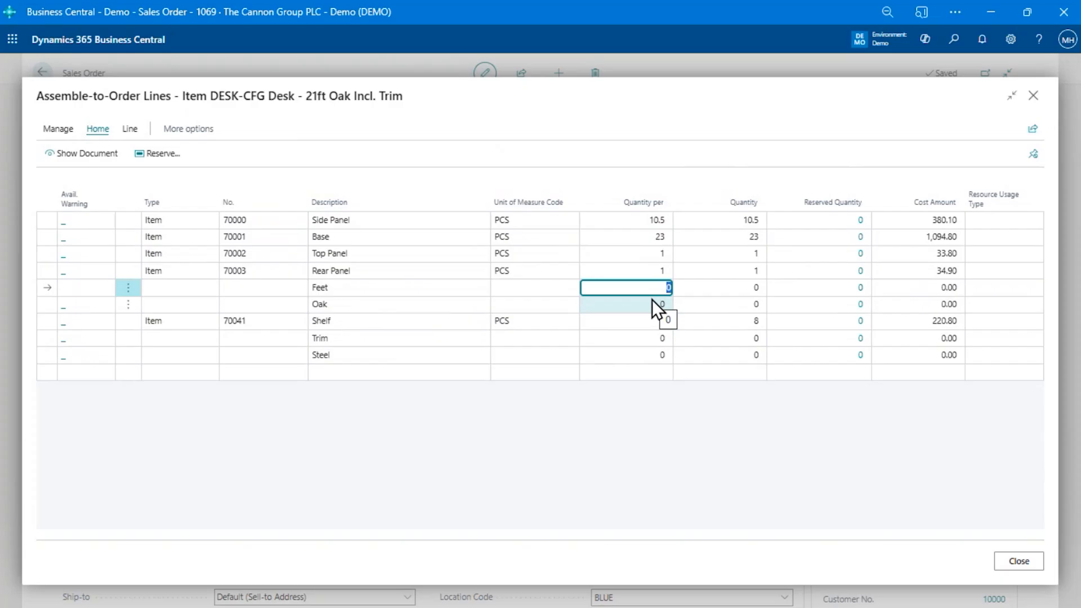
key("Escape")
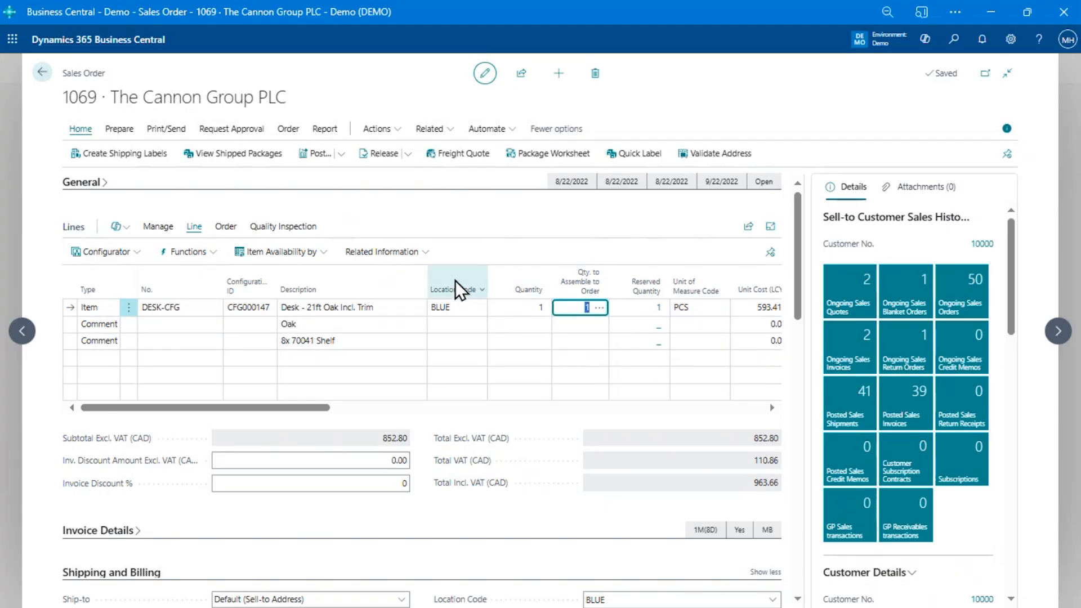
Review the desk line's fields and the comment lines describing its configuration
left_click(594, 311)
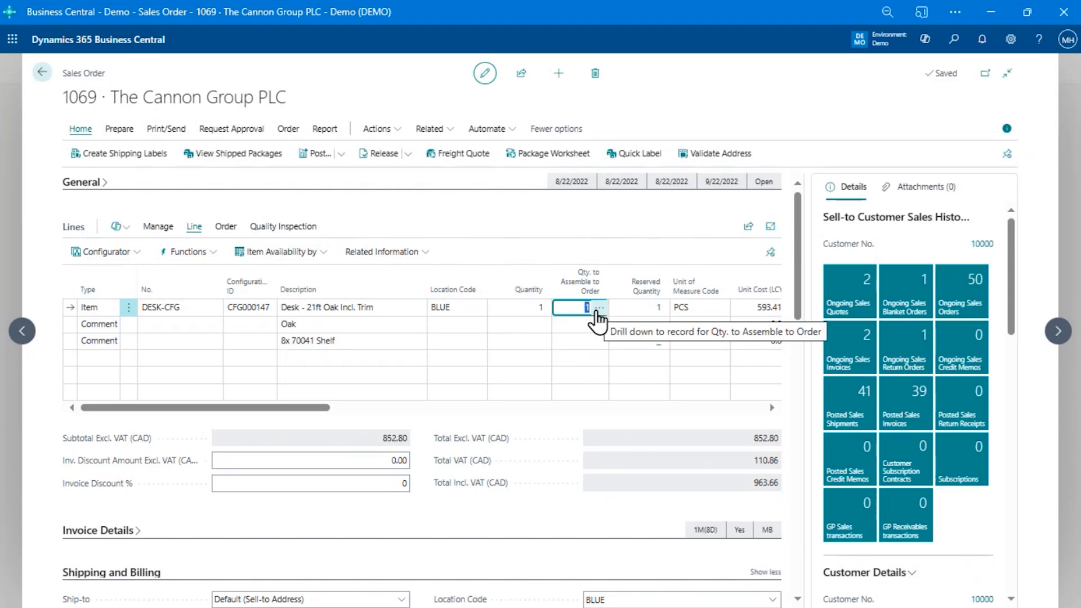
key("Left")
key("Left")
key("Left")
key("Left")
key("Left")
key("Left")
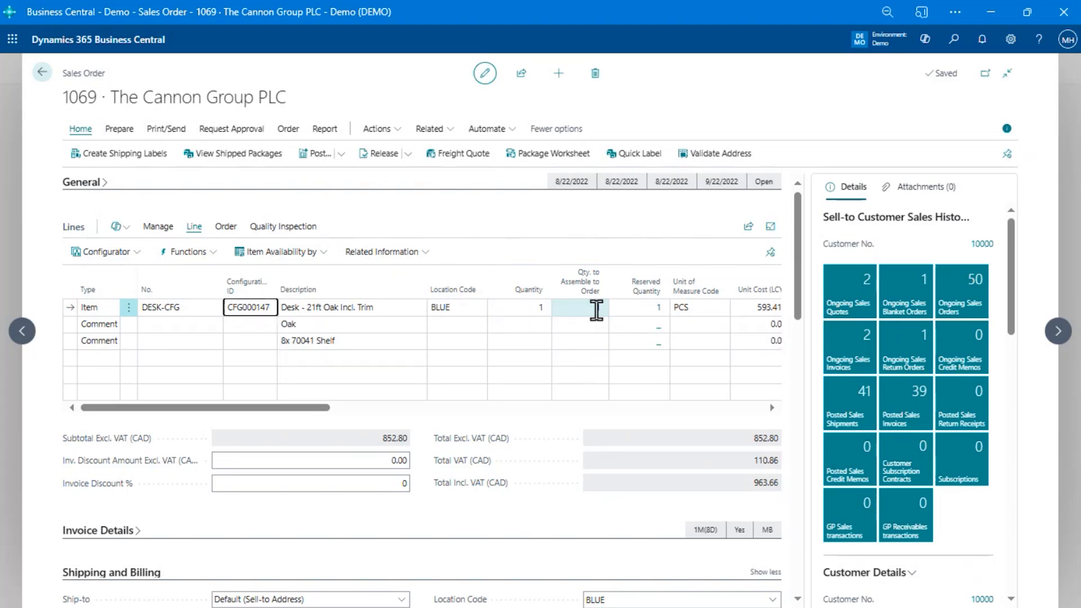
key("Right")
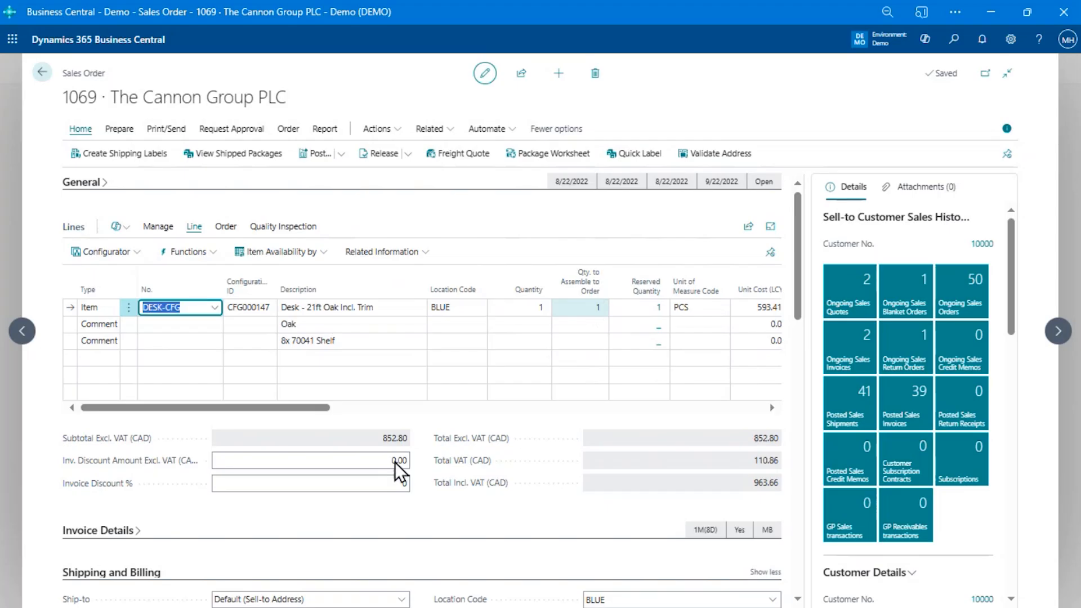
left_click(341, 328)
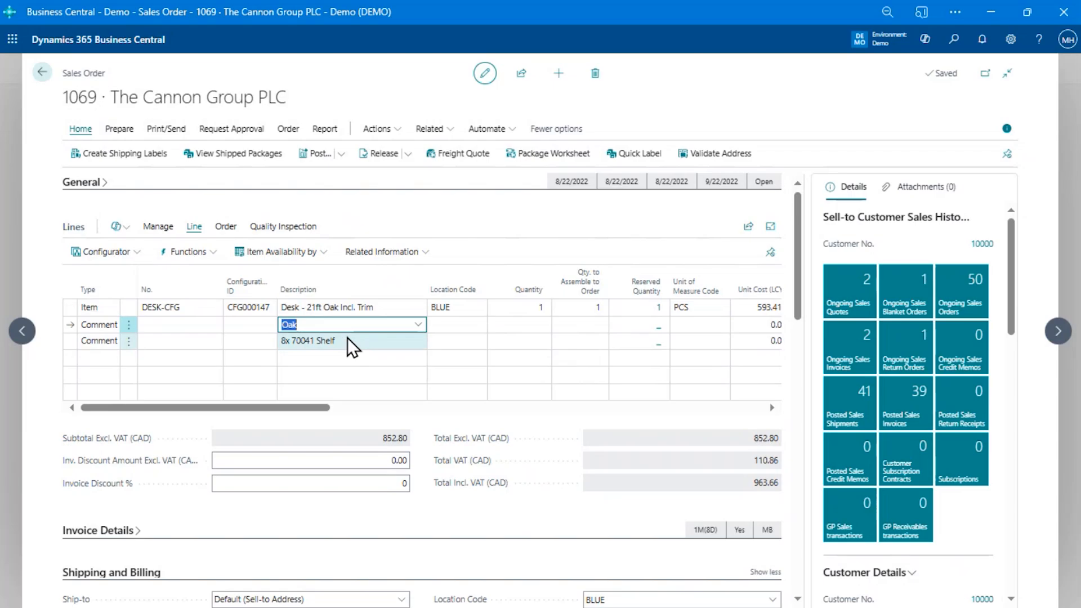
left_click(347, 340)
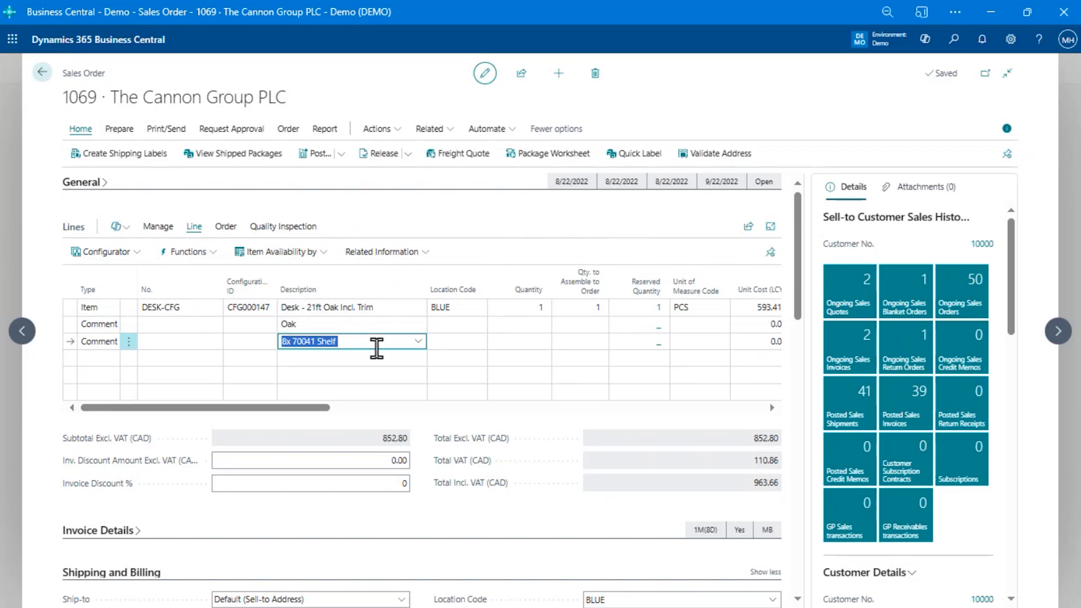
Add a new sales order line of type Item below the desk's comment lines
key("Return")
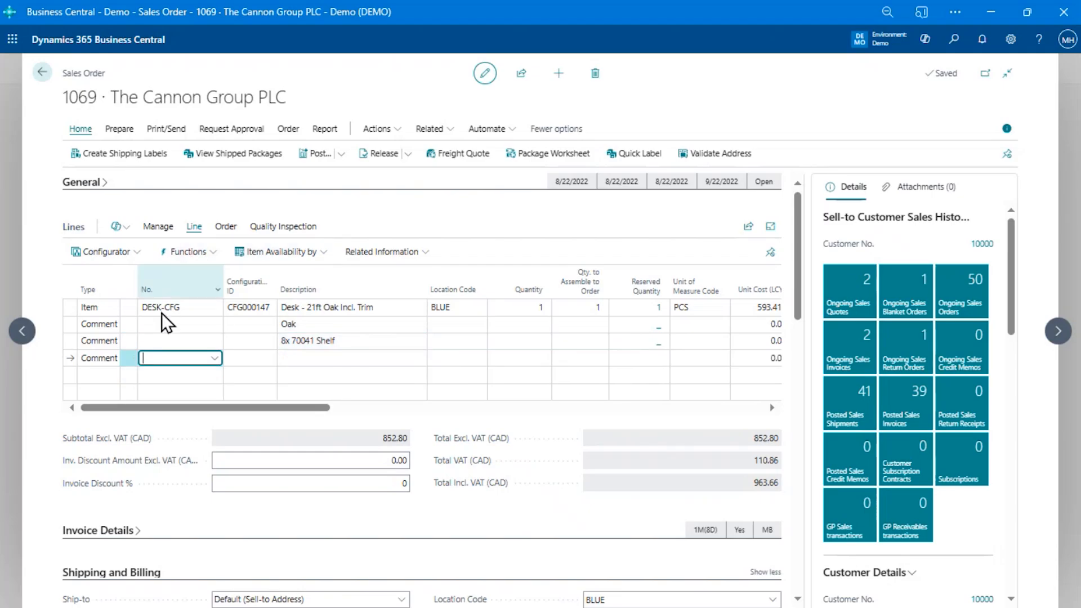
left_click(104, 363)
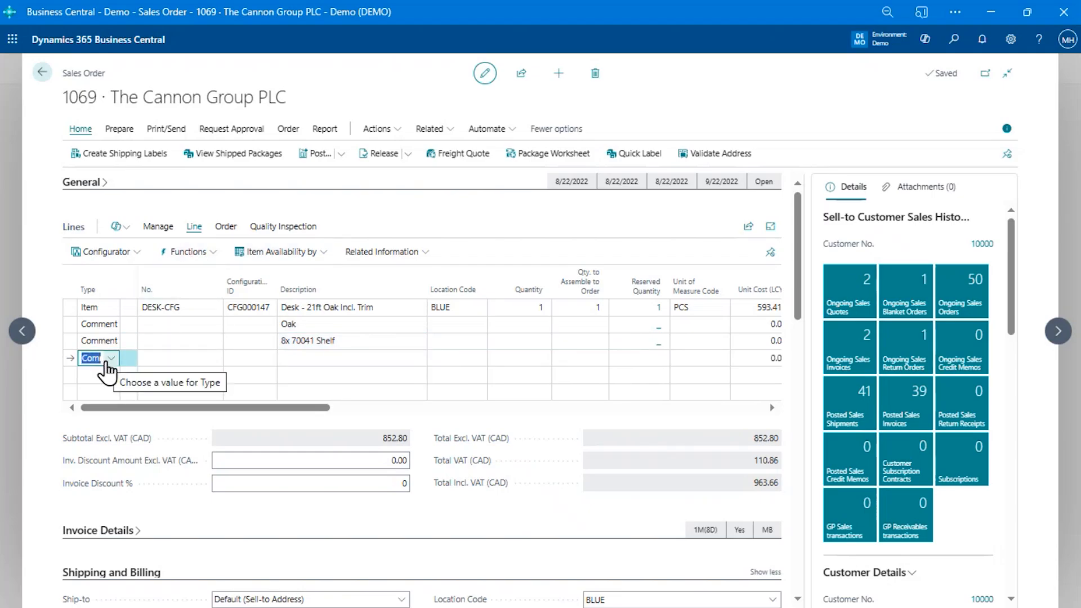
type("i")
key("Tab")
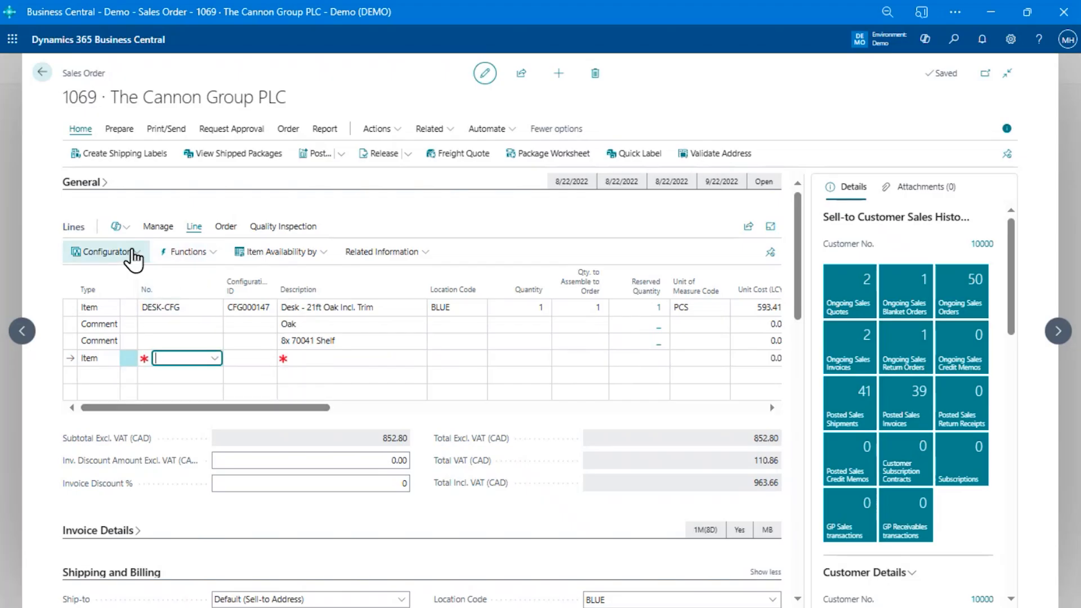
Open the Configurator BOM Designer for the new item line and choose the PC-CFG item category
left_click(131, 253)
left_click(125, 268)
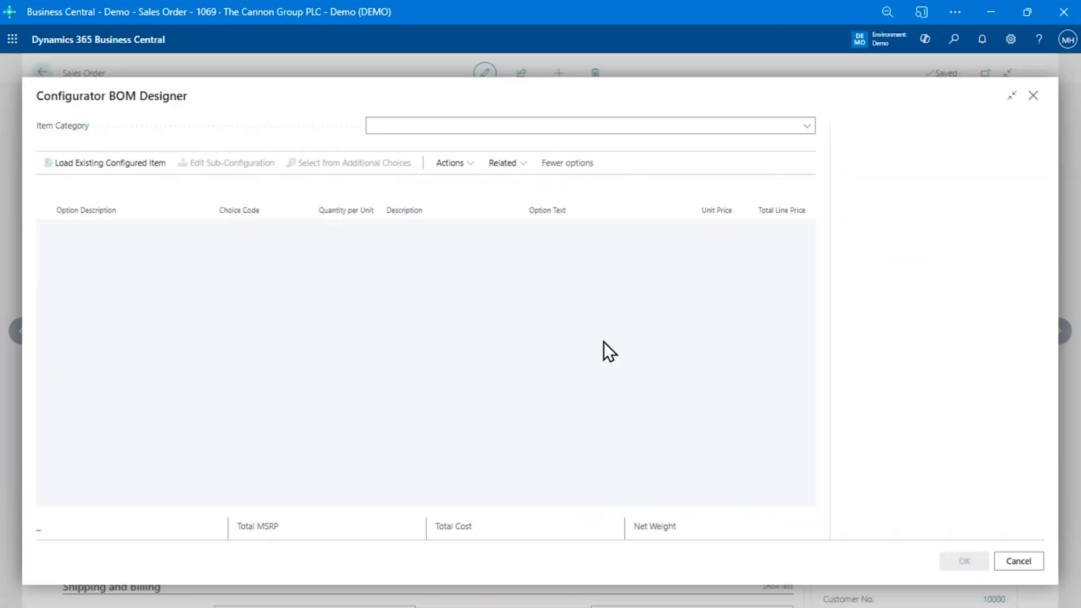
left_click(790, 123)
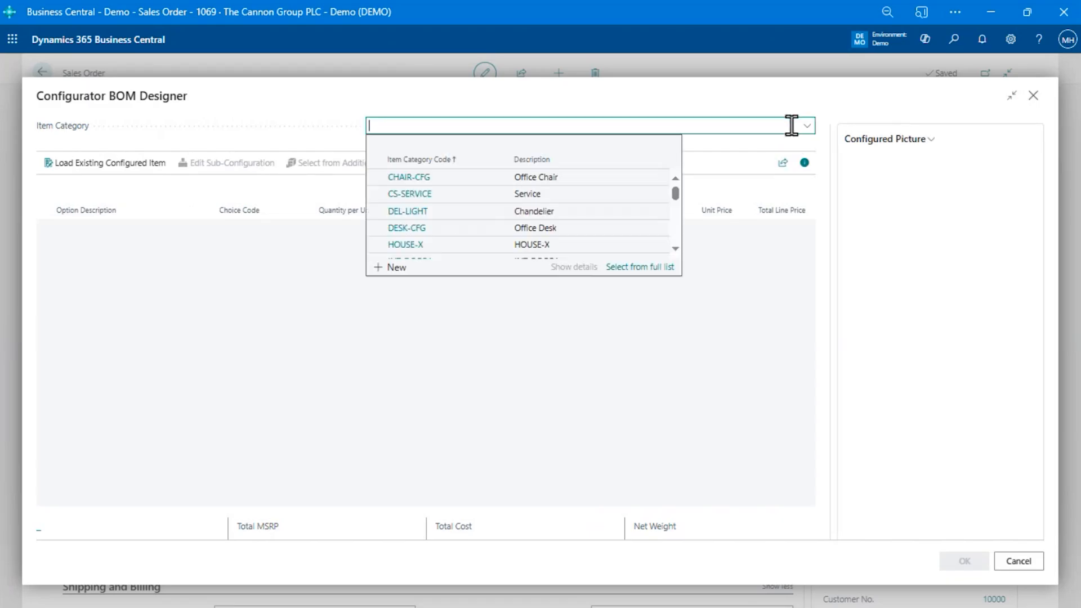
type("pc")
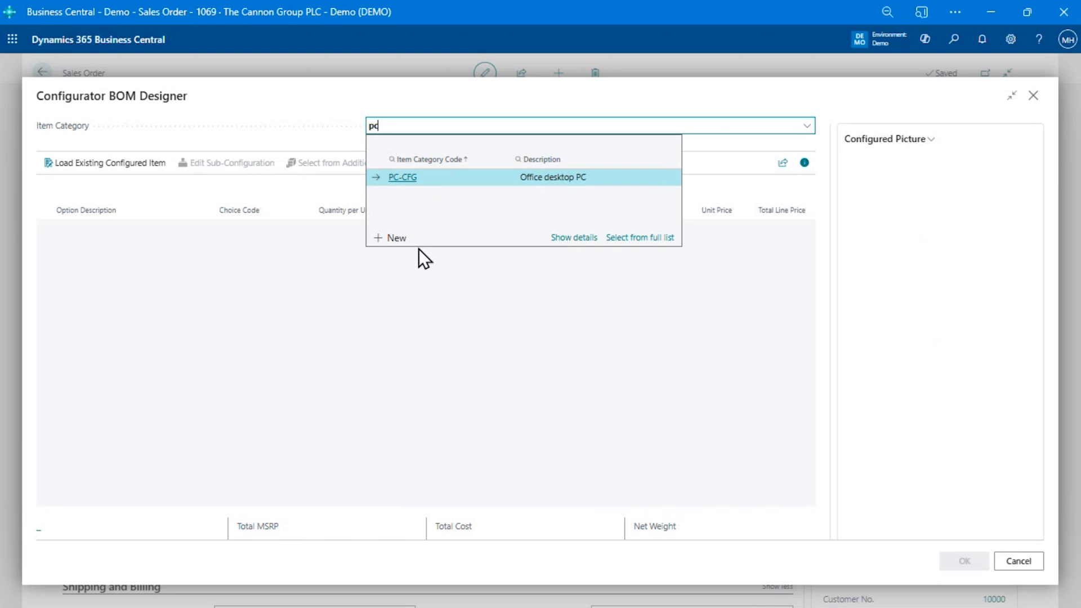
left_click(399, 181)
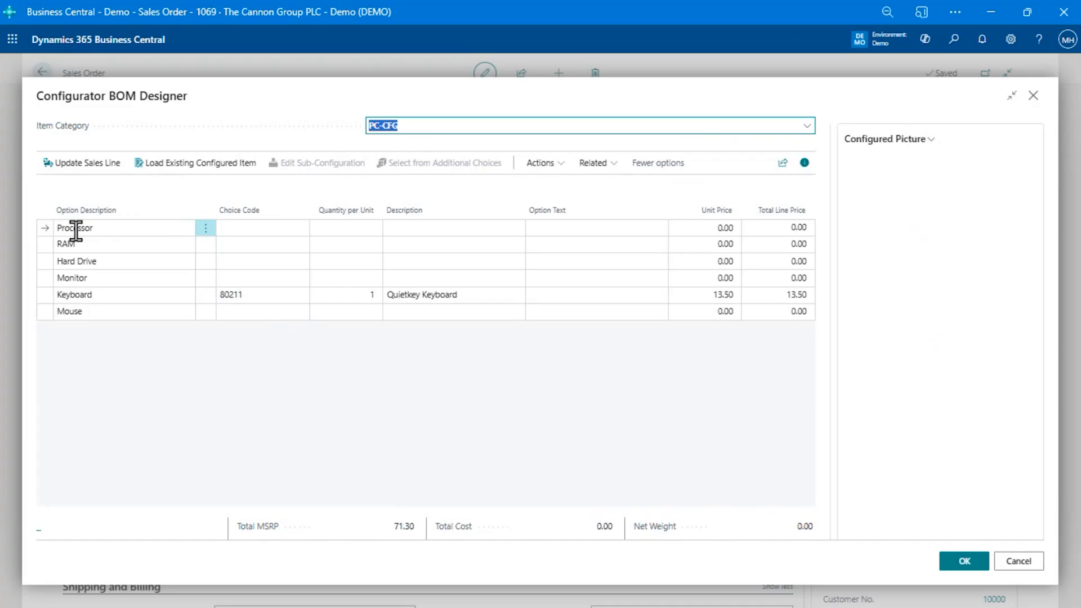
Choose 80005 (Computer III 866 MHz) for the Processor option and 80014 (512 MB PC800 ECC) for the RAM option
left_click(292, 228)
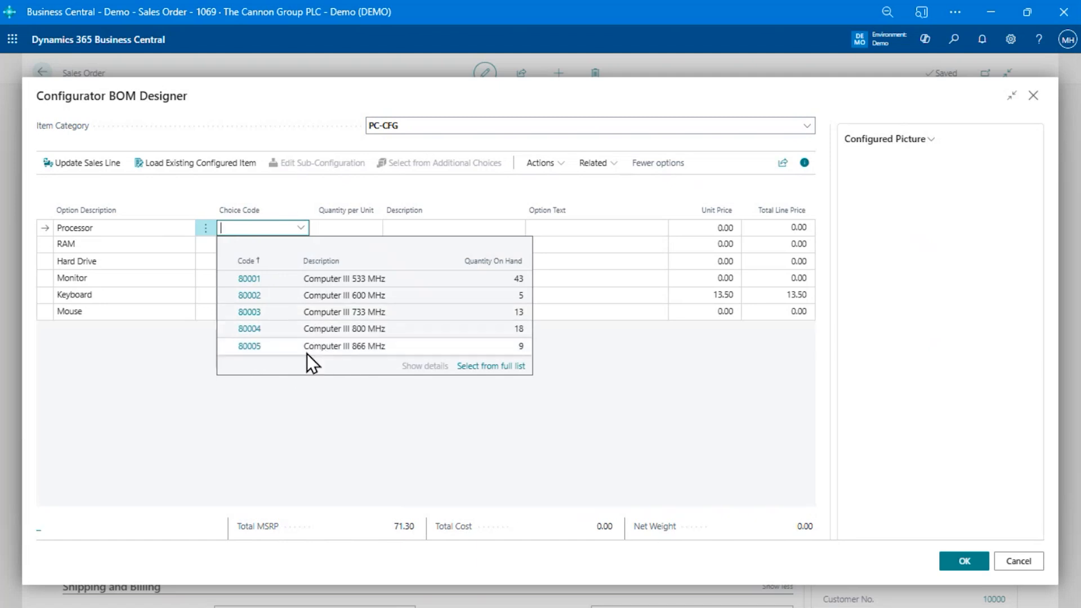
left_click(253, 347)
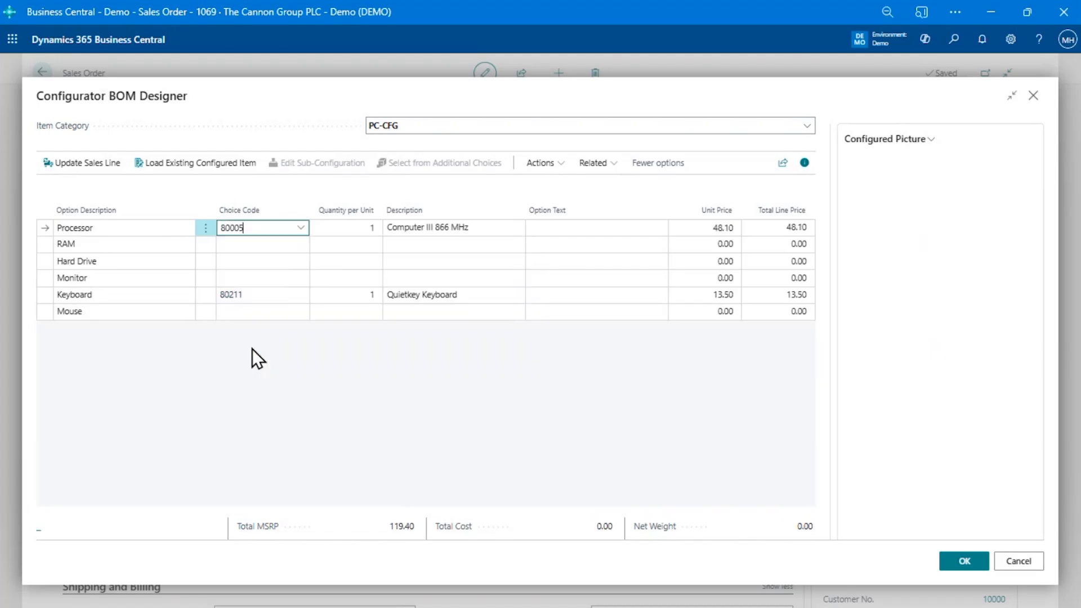
key("Down")
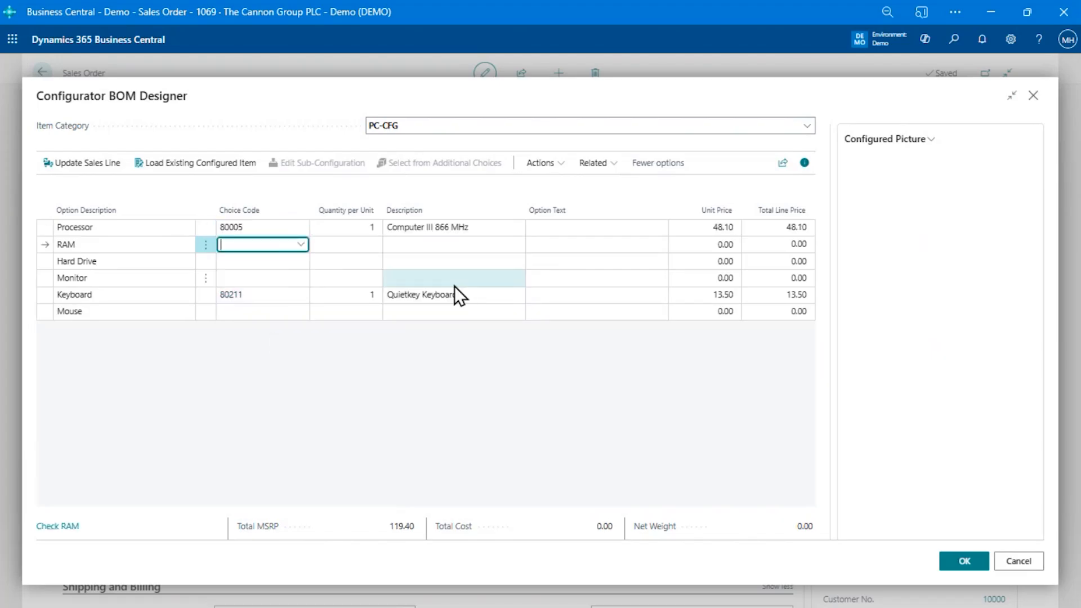
key("alt+Down")
key("Down")
key("Down")
key("Down")
key("Down")
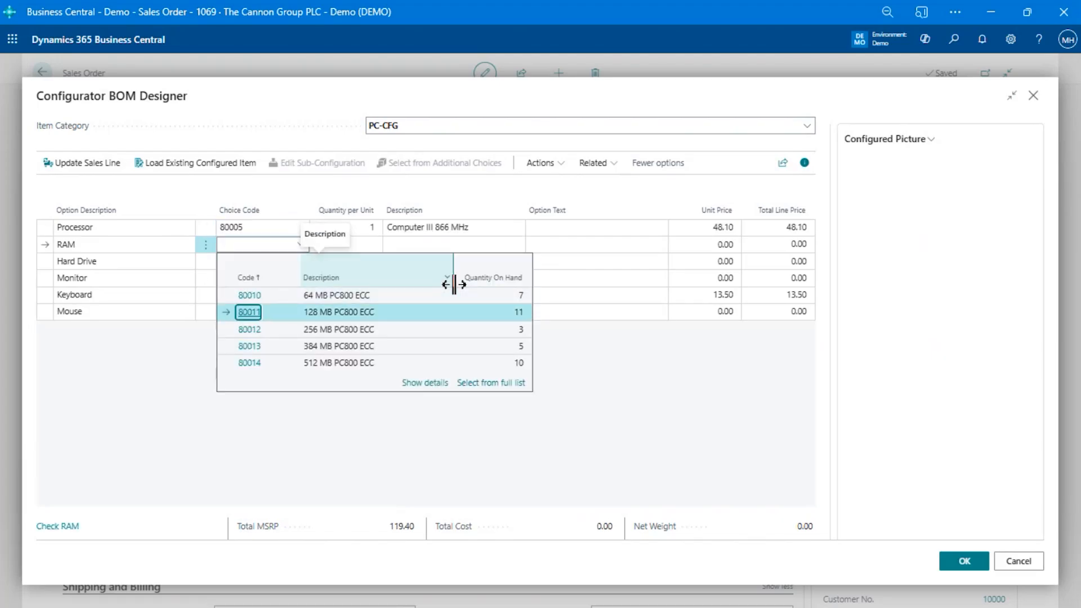
key("Down")
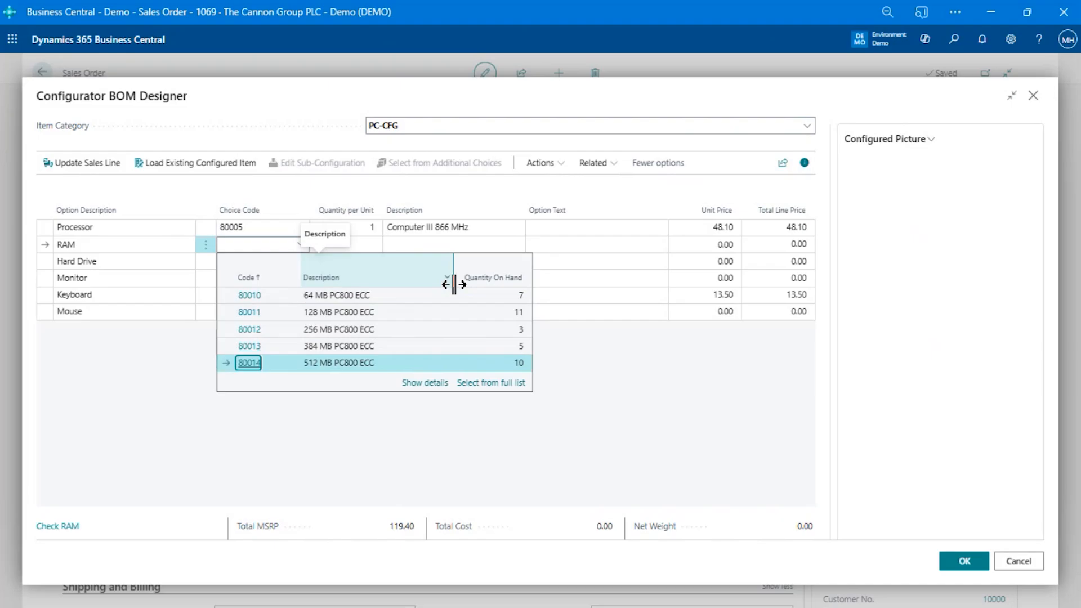
key("Return")
key("Return")
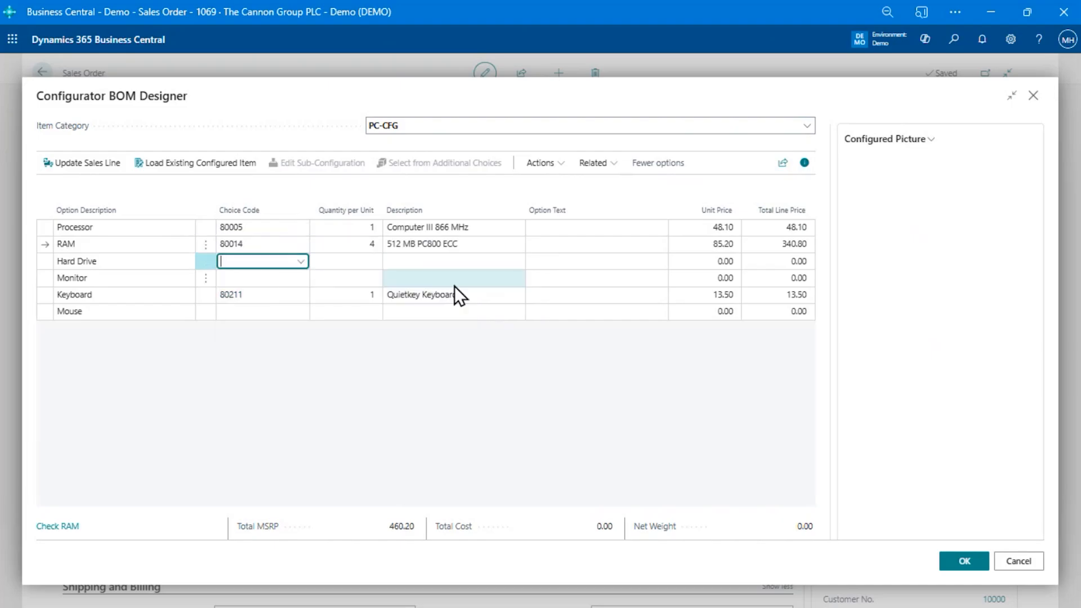
Choose 80025 (9GB Ultra 160/M SCSI) for the Hard Drive option
key("alt+Down")
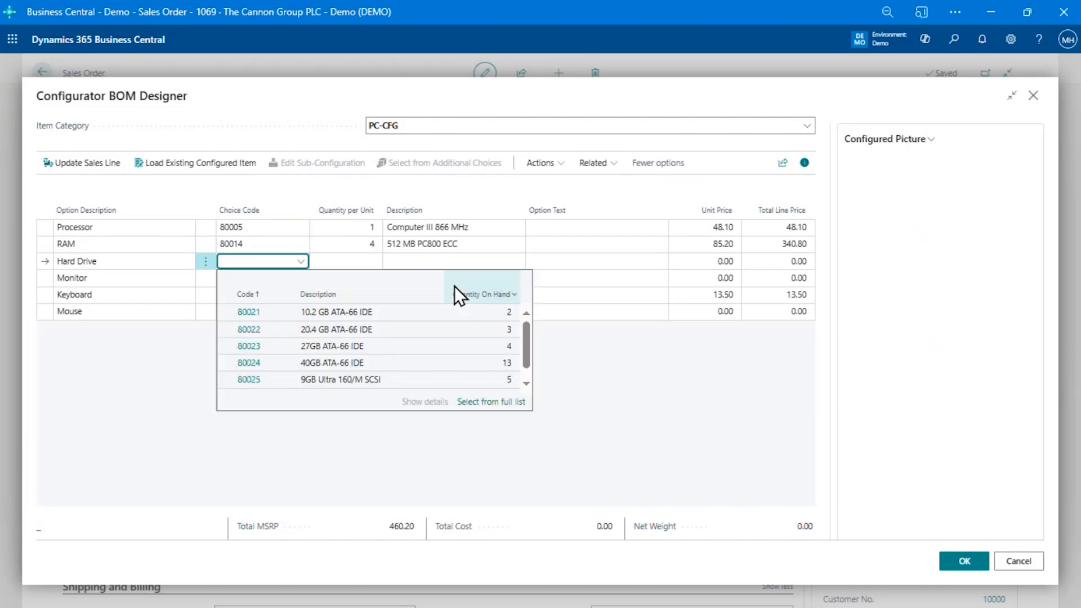
key("Down")
key("Down")
key("Down")
key("Down")
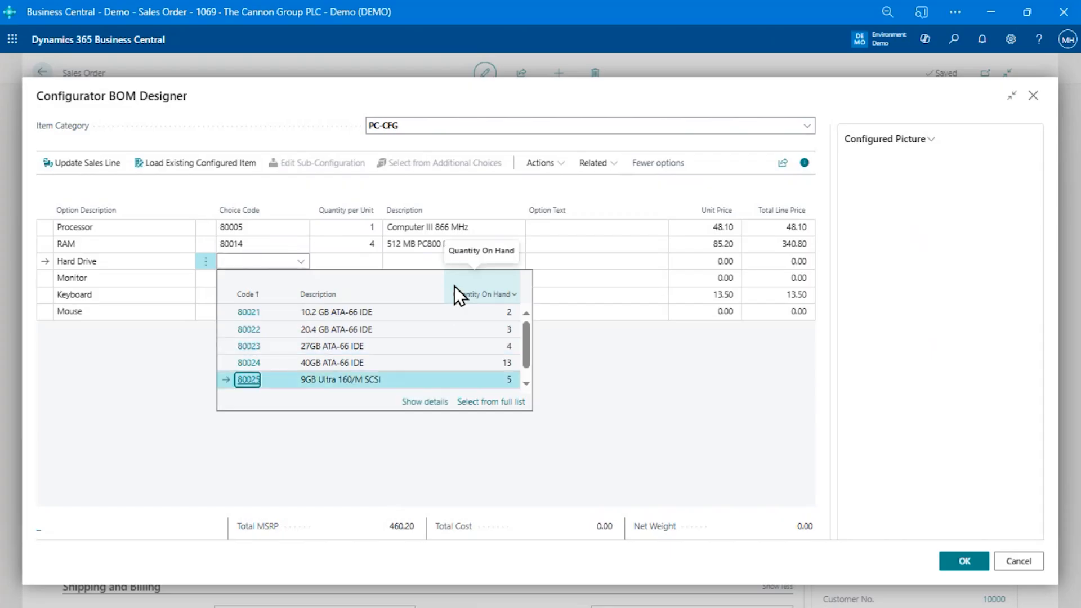
key("Up")
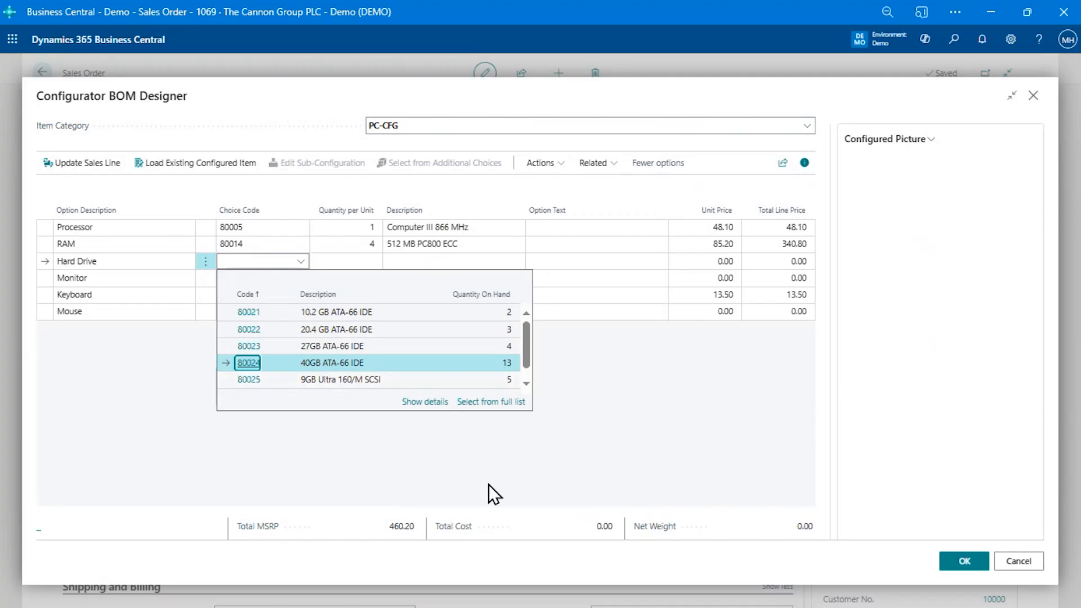
key("Down")
key("Return")
key("Return")
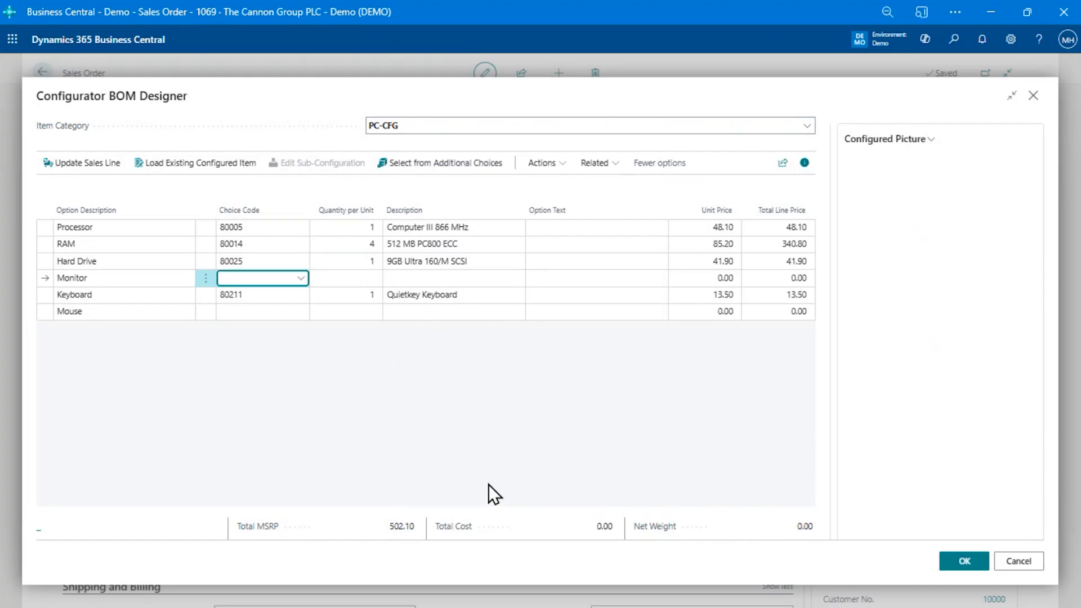
Examine the available choices and their on-hand quantities for the Monitor option
key("alt+Down")
key("Down")
key("Down")
key("Down")
key("Down")
key("Down")
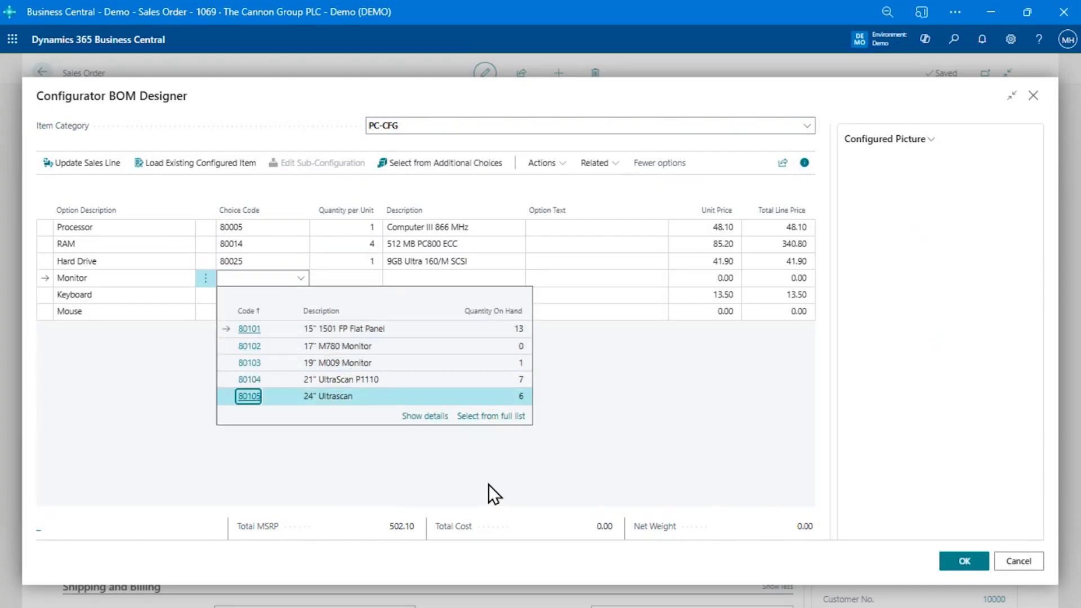
key("Up")
key("Up")
key("Up")
key("Up")
key("Down")
key("Down")
key("Down")
key("Down")
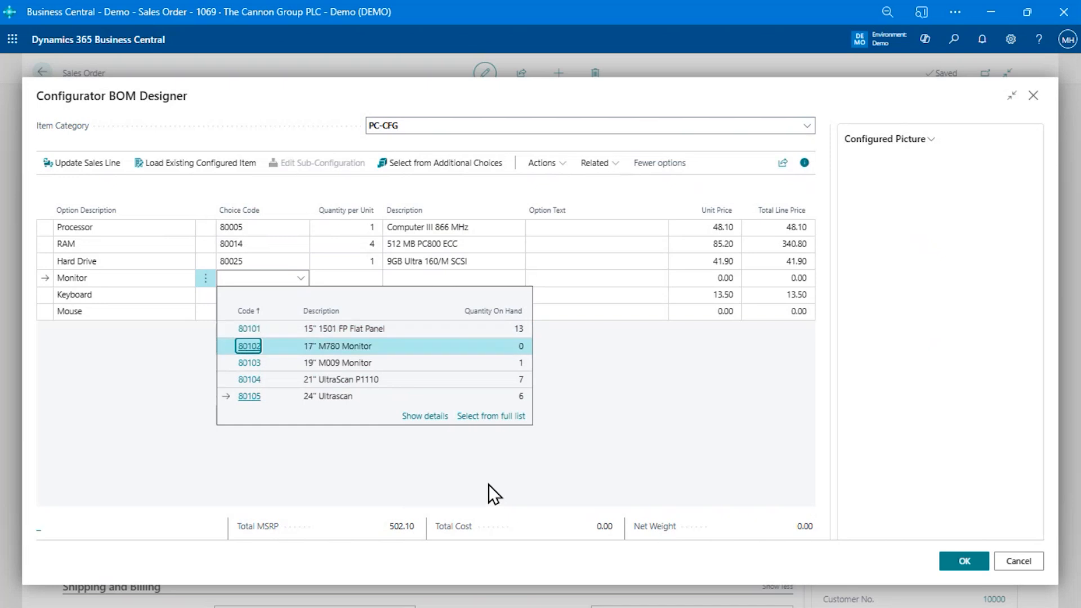
key("Up")
key("Up")
key("Up")
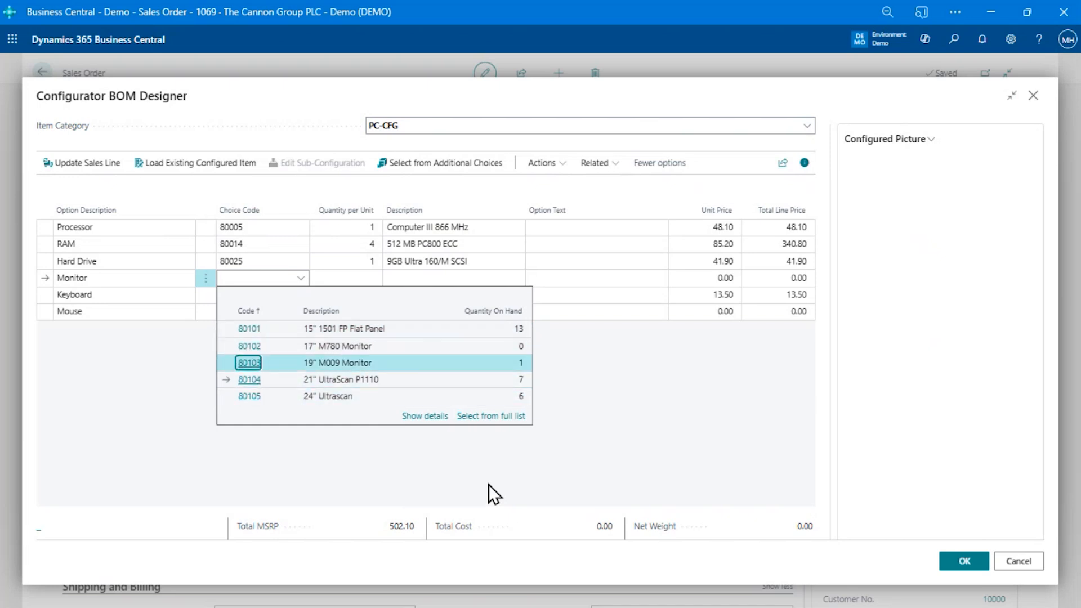
key("Up")
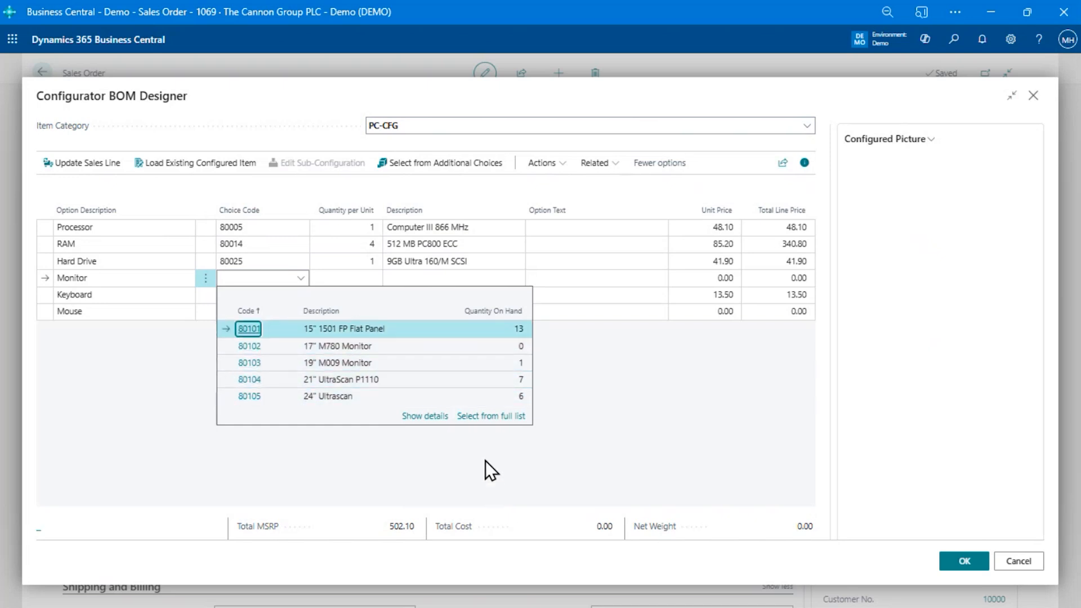
left_click(284, 278)
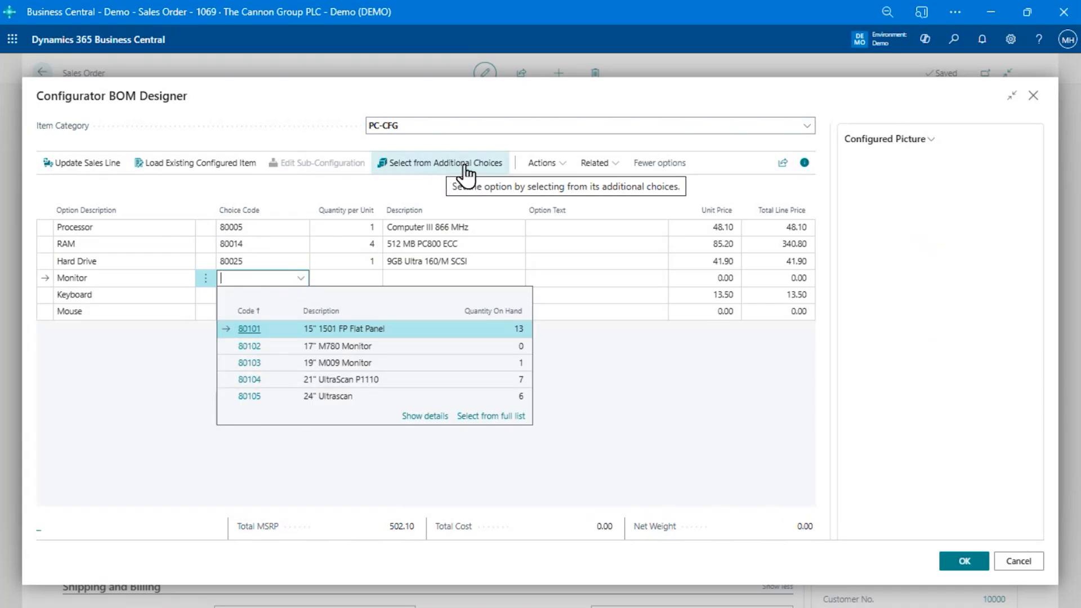
Browse the catalog items offered as additional choices for the Monitor option, then leave without picking one
left_click(447, 177)
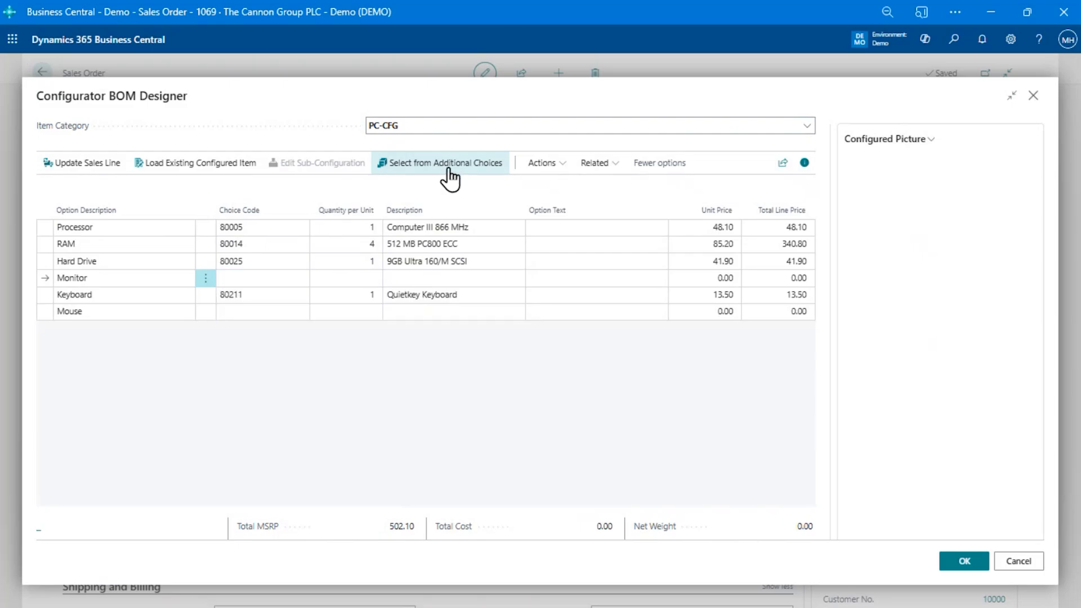
left_click(450, 169)
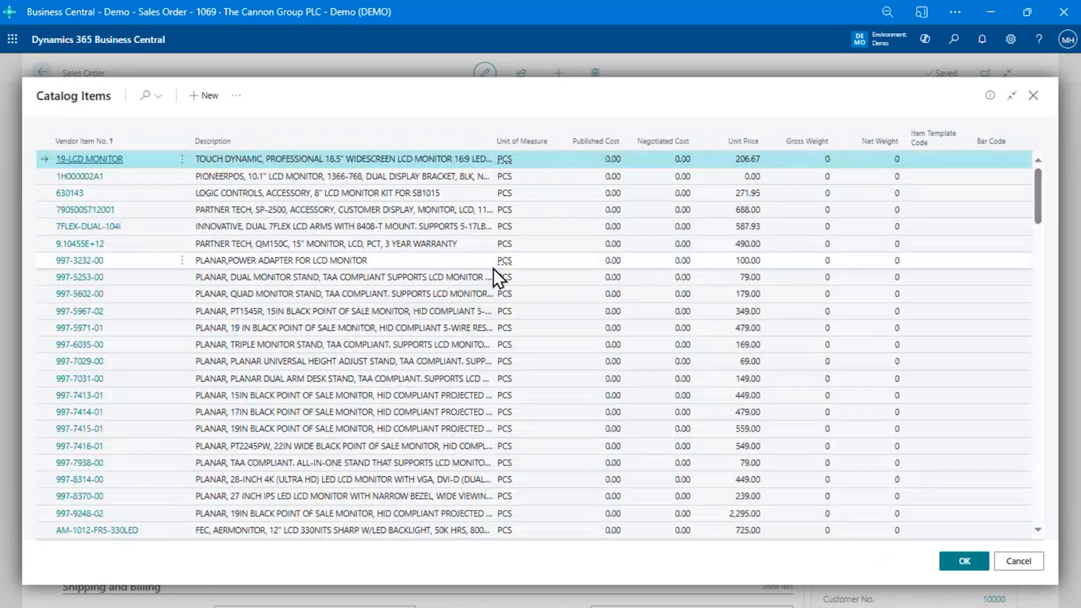
scroll(305, 254, "down", 1)
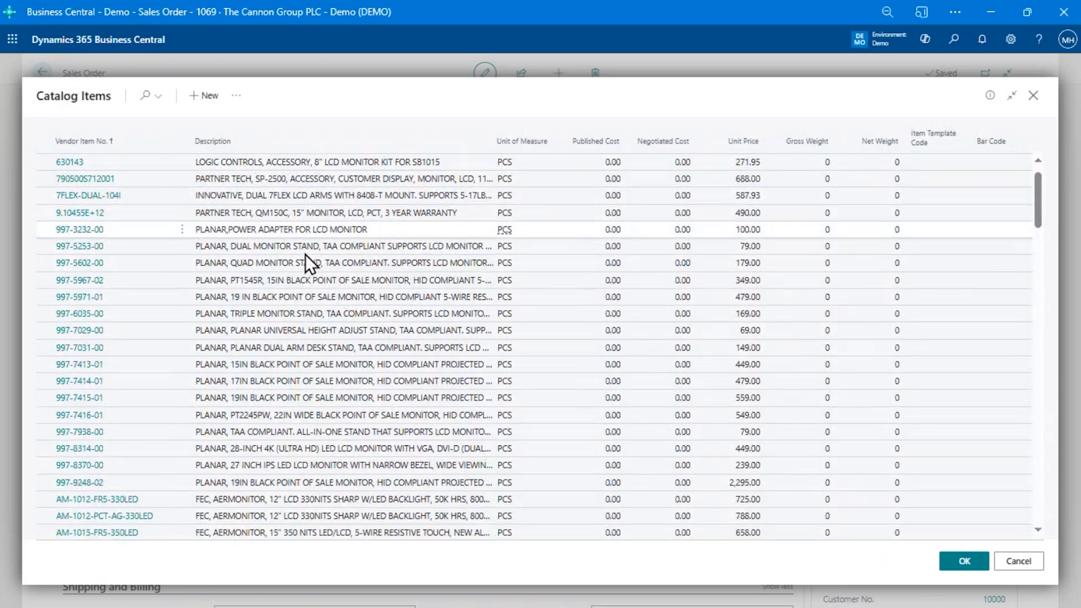
scroll(305, 254, "down", 3)
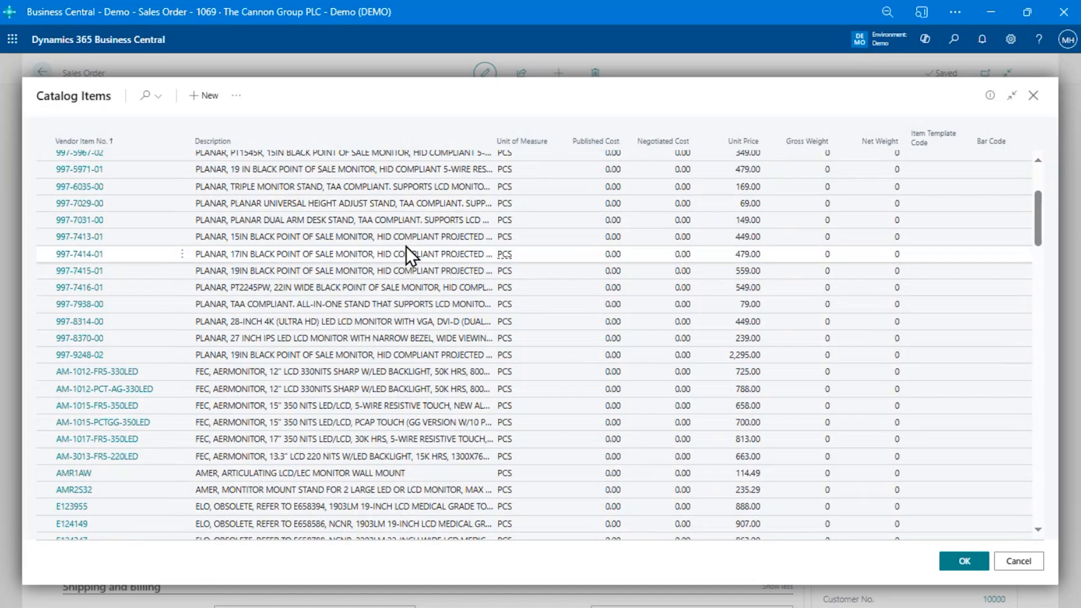
scroll(404, 246, "down", 4)
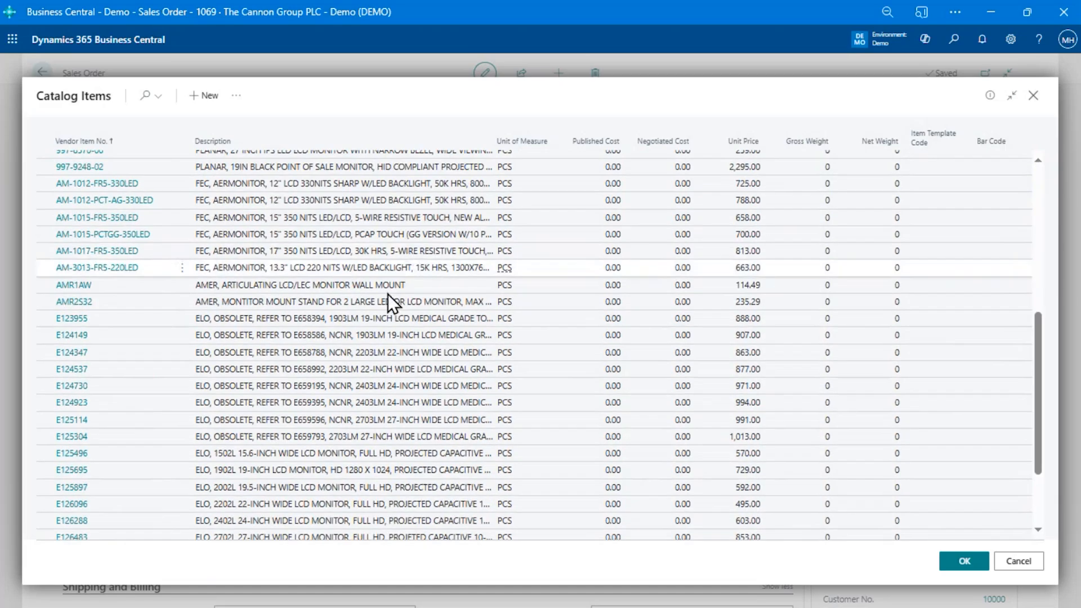
scroll(383, 366, "up", 7)
left_click(372, 233)
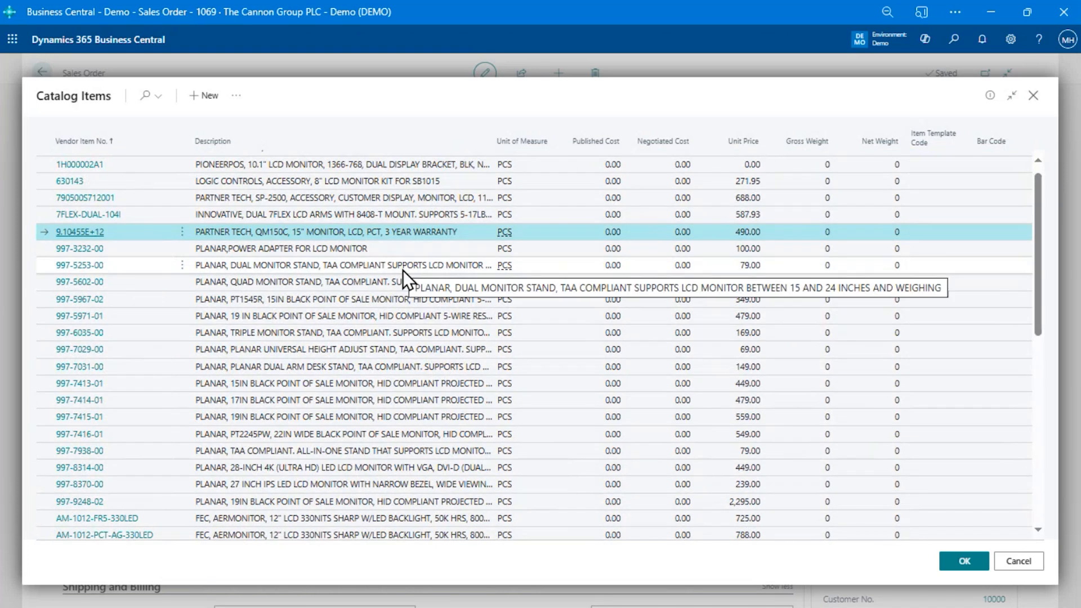
scroll(404, 271, "down", 2)
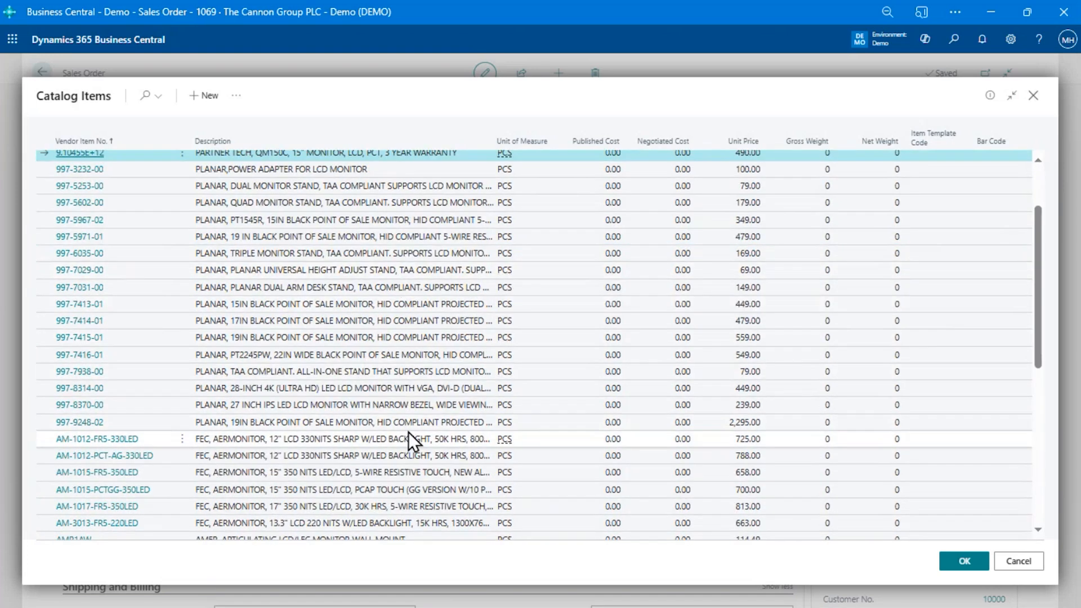
left_click(392, 425)
scroll(411, 421, "down", 1)
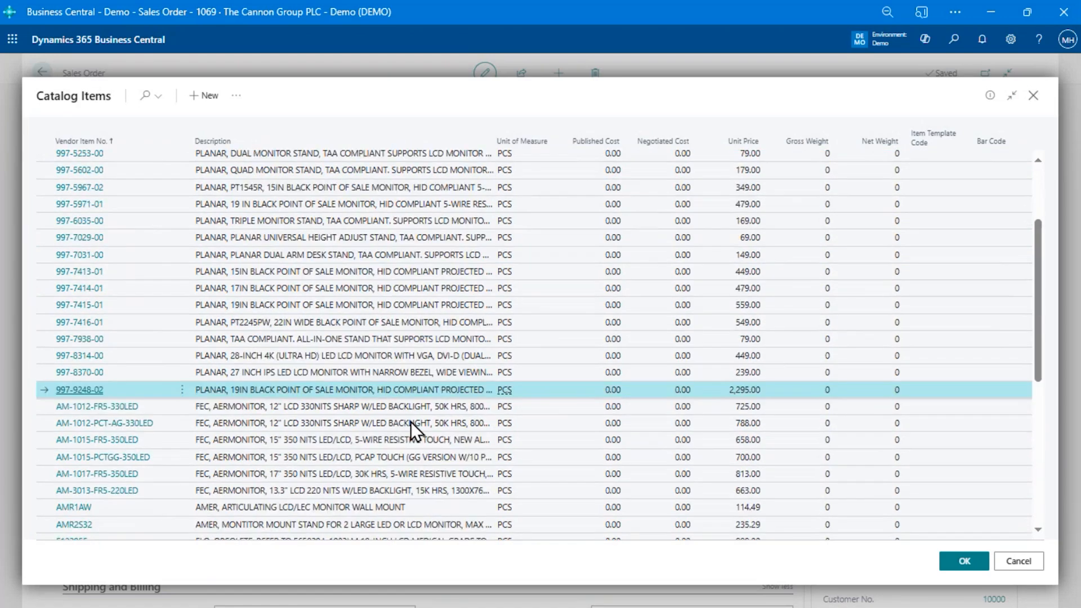
scroll(410, 421, "down", 6)
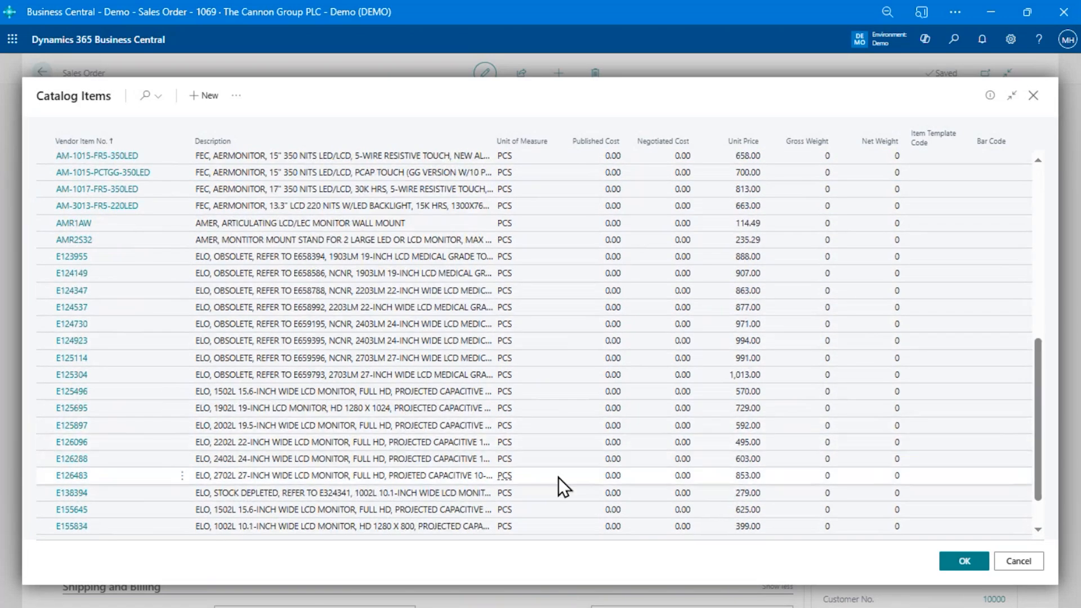
left_click(1040, 564)
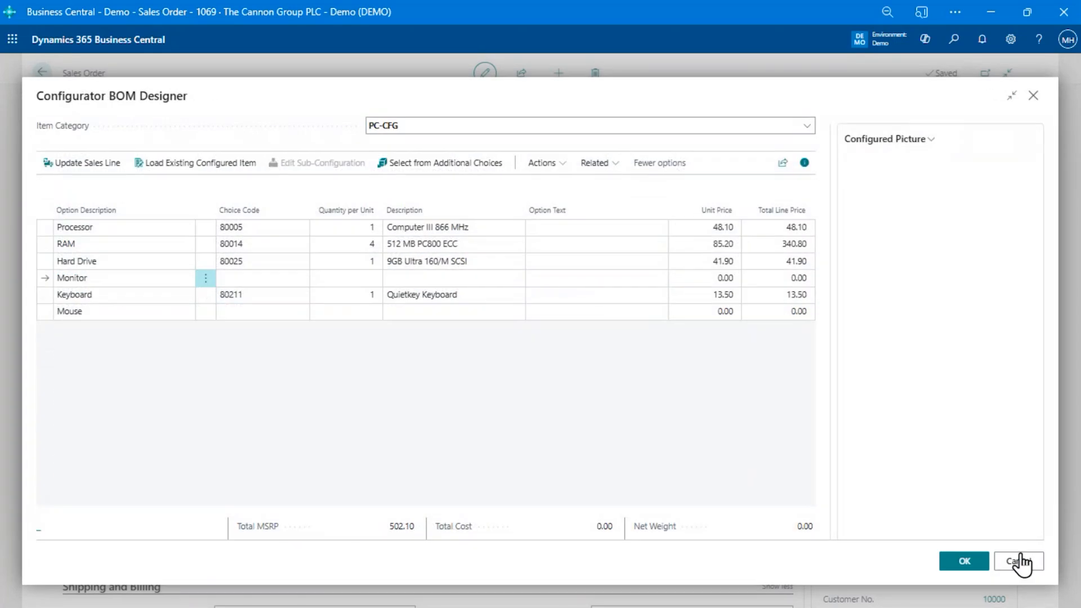
Choose 80102 (17" M780 Monitor) for the Monitor option
left_click(292, 281)
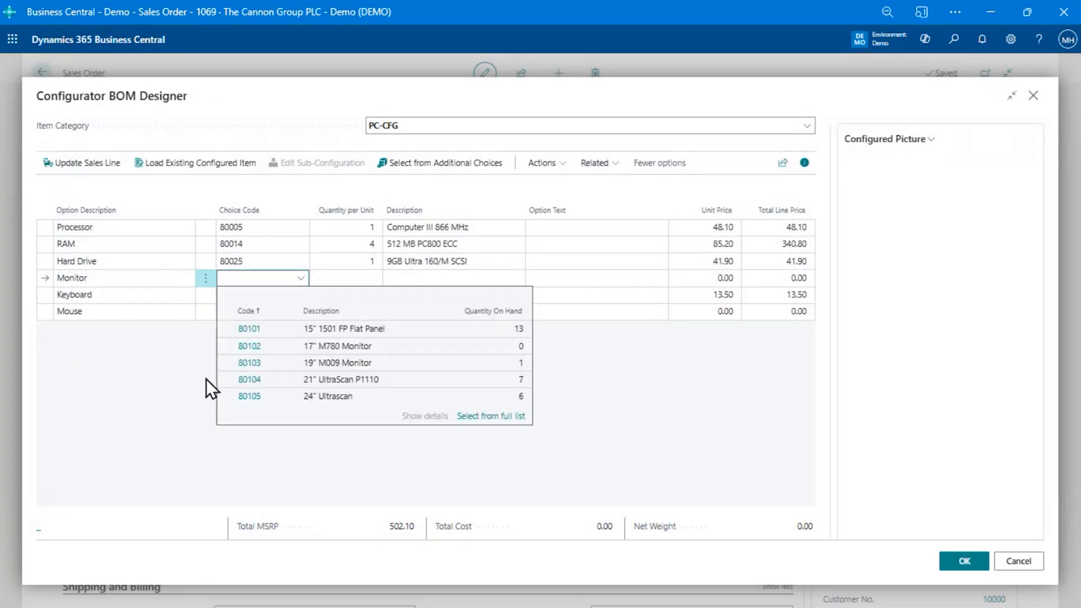
left_click(256, 346)
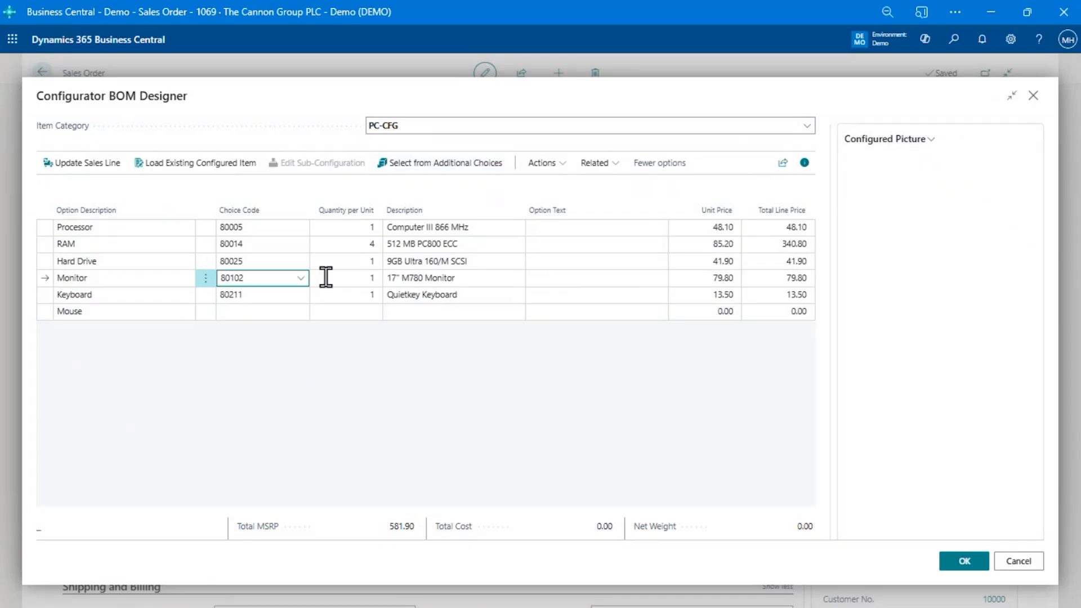
left_click(302, 281)
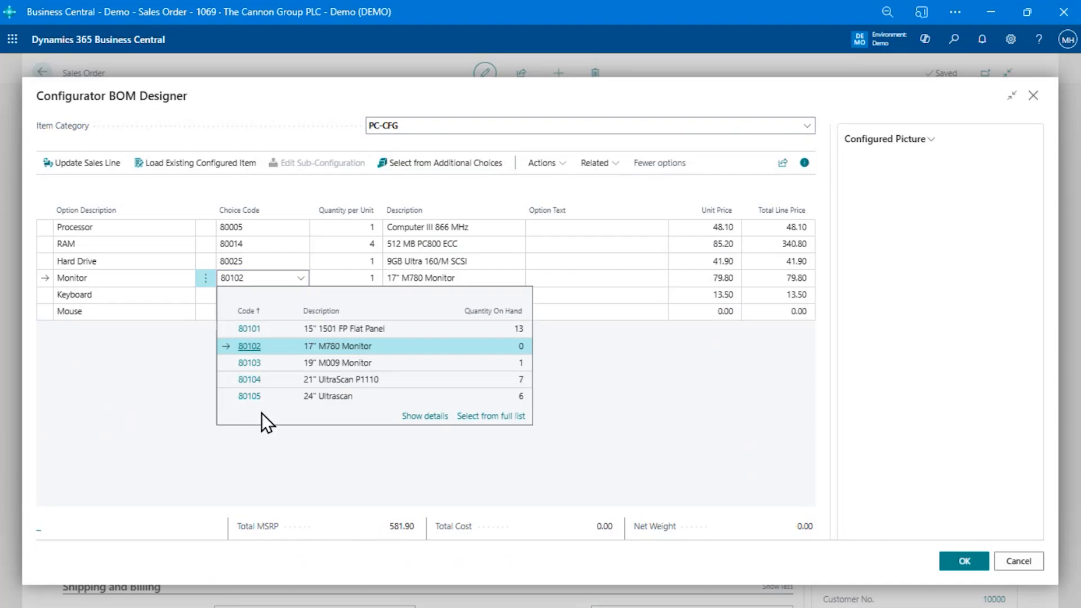
left_click(552, 279)
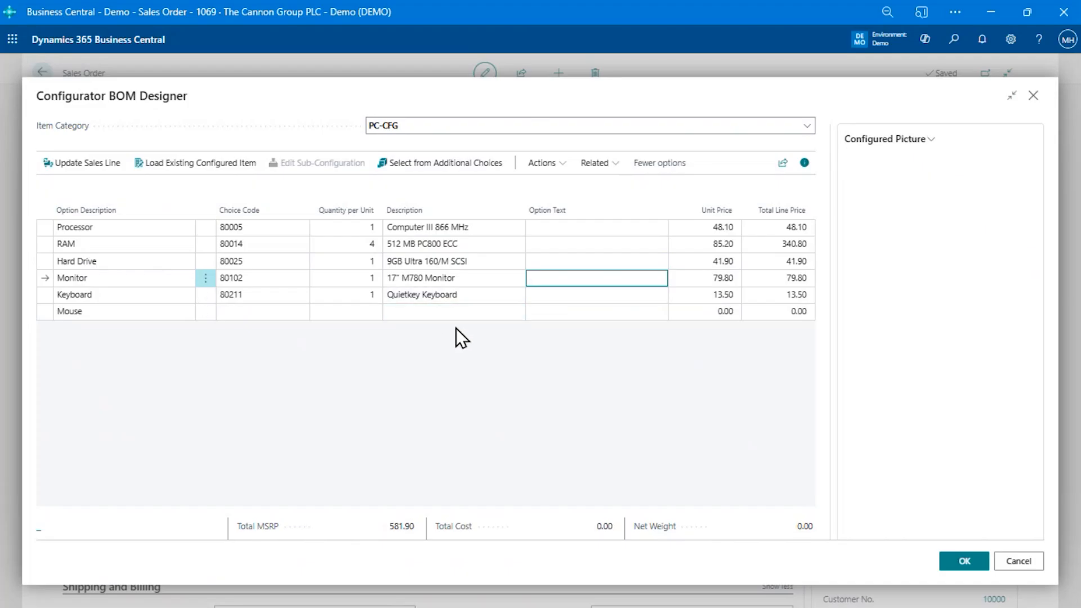
Check the choices for the Mouse option and change the Keyboard option to 80212 (Performance Keyboard)
left_click(275, 313)
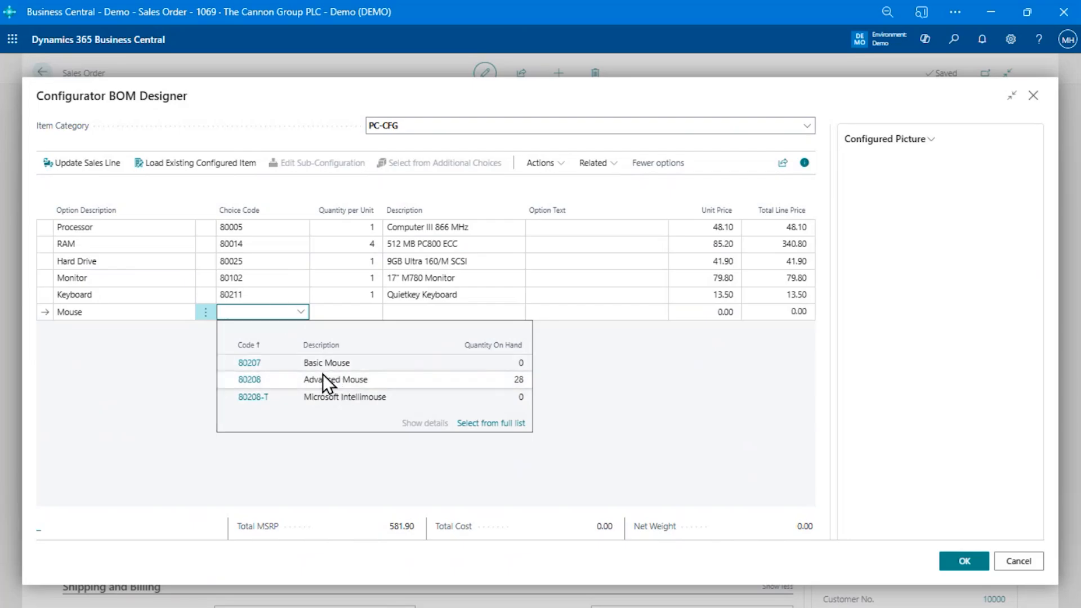
left_click(265, 299)
left_click(302, 296)
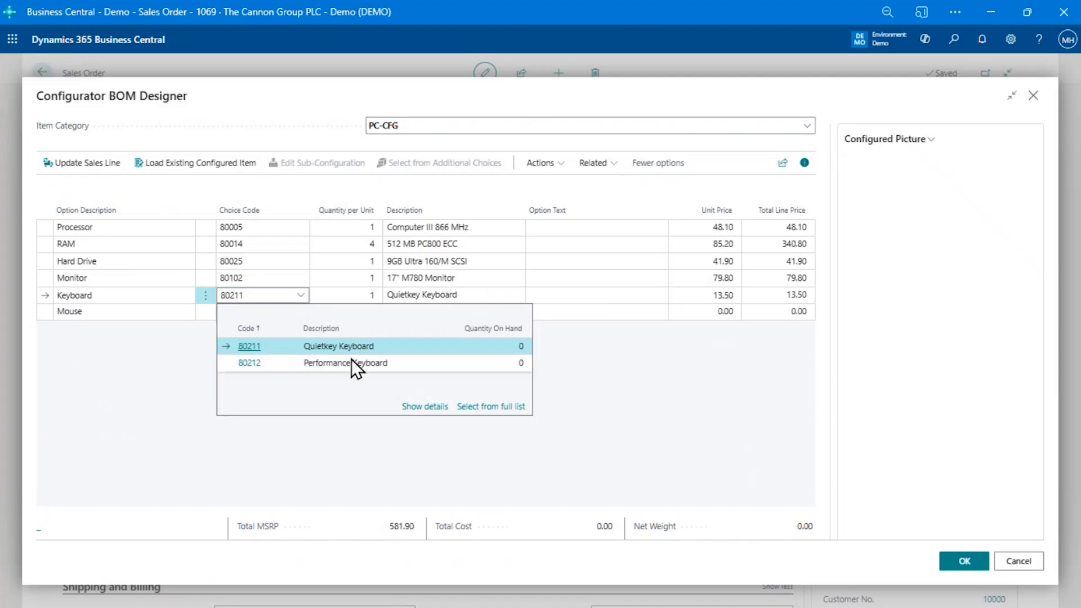
left_click(350, 363)
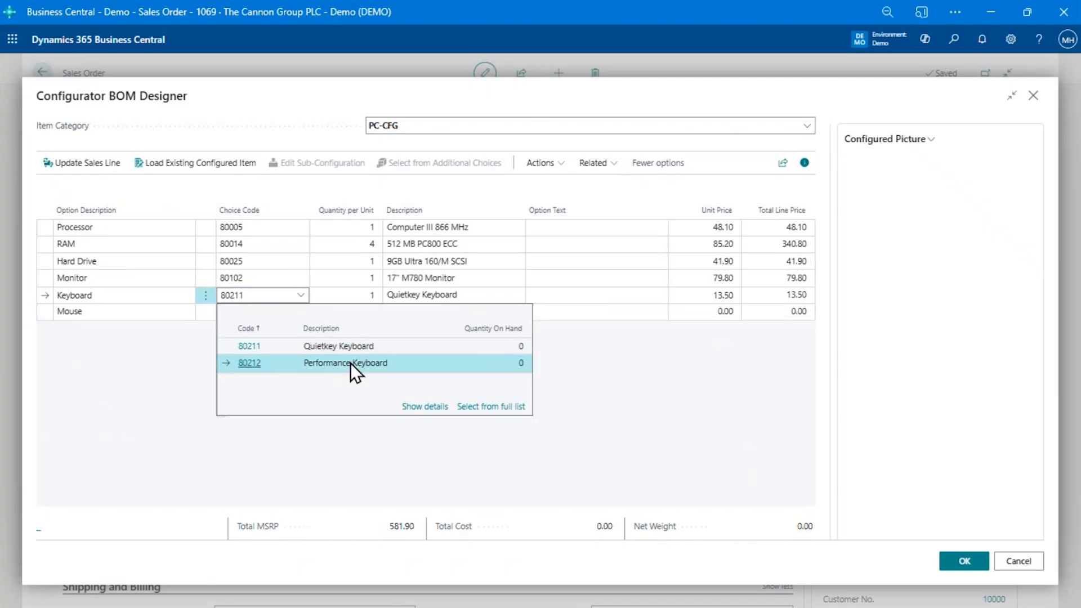
Choose 80208-T (Microsoft Intellimouse) for the Mouse option and accept the PC configuration into the sales order
left_click(286, 312)
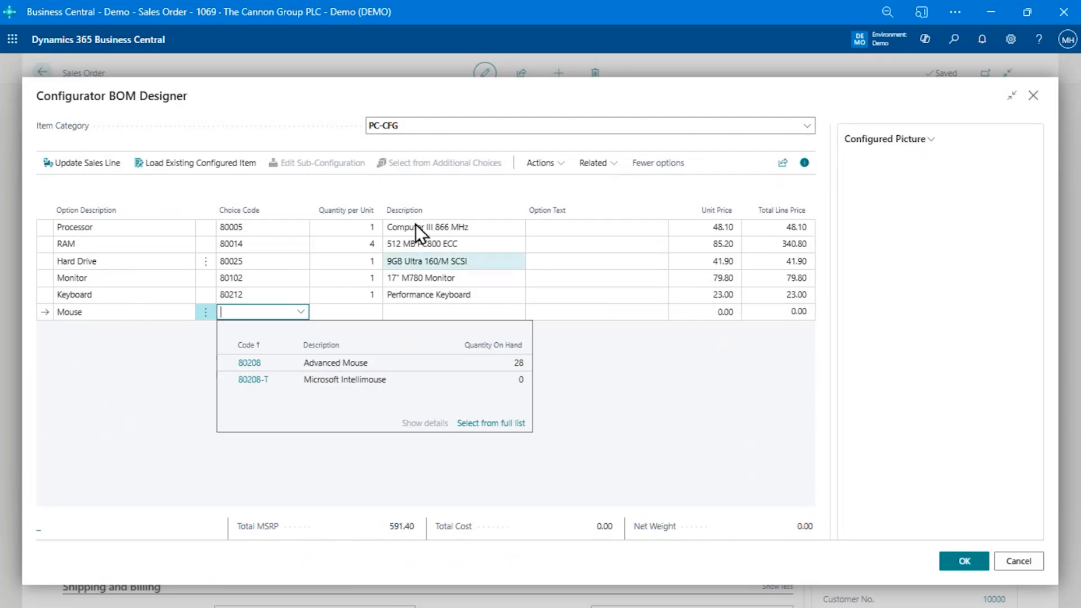
left_click(254, 379)
left_click(252, 290)
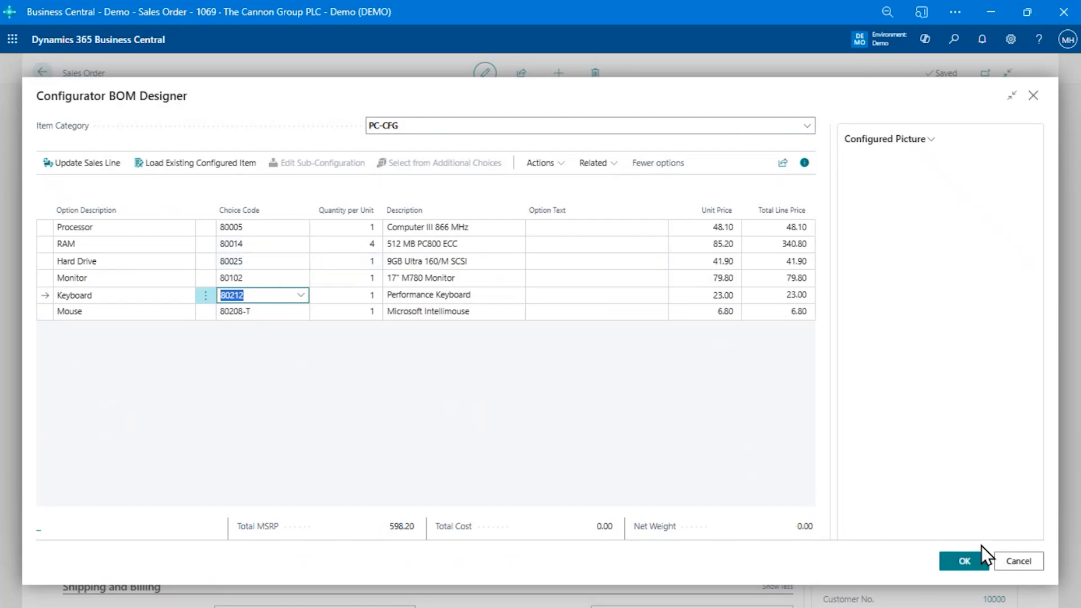
left_click(964, 562)
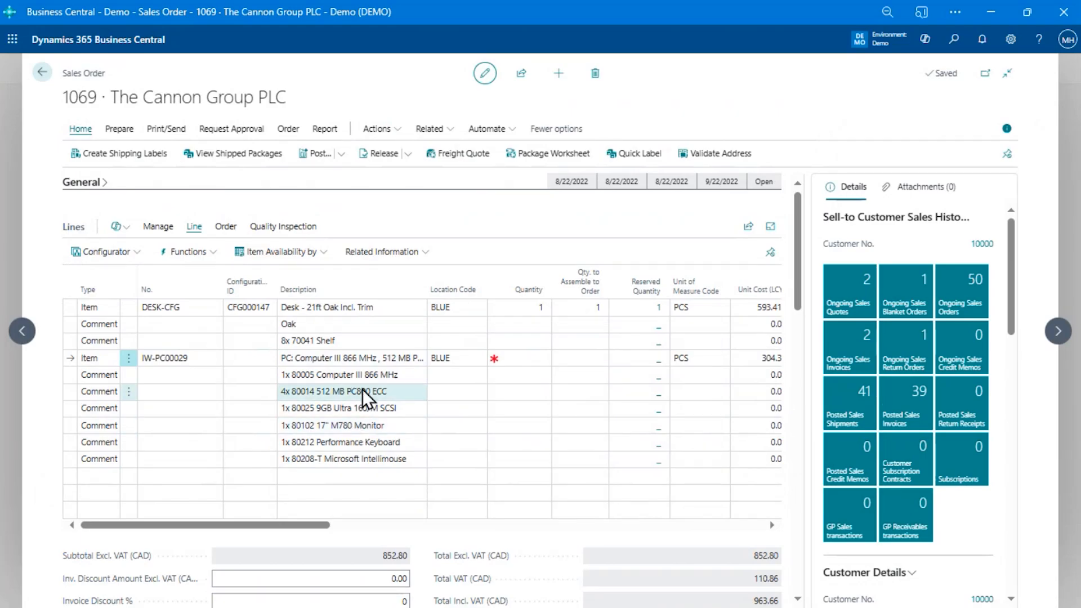
Set the configured PC line's quantity to 1 and review its assemble-to-order component lines
left_click(541, 358)
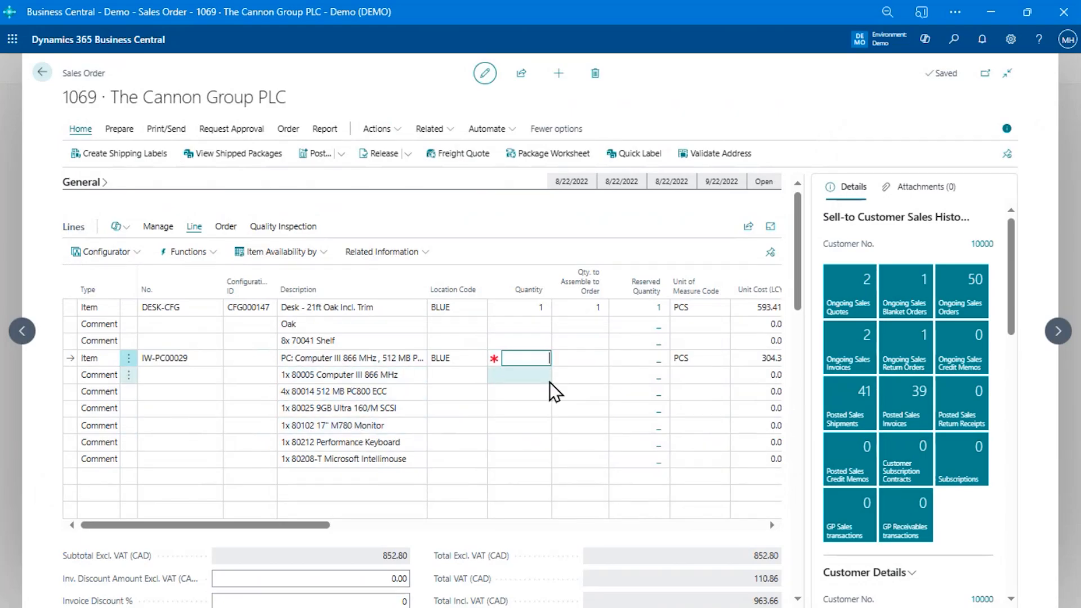
type("1")
key("Tab")
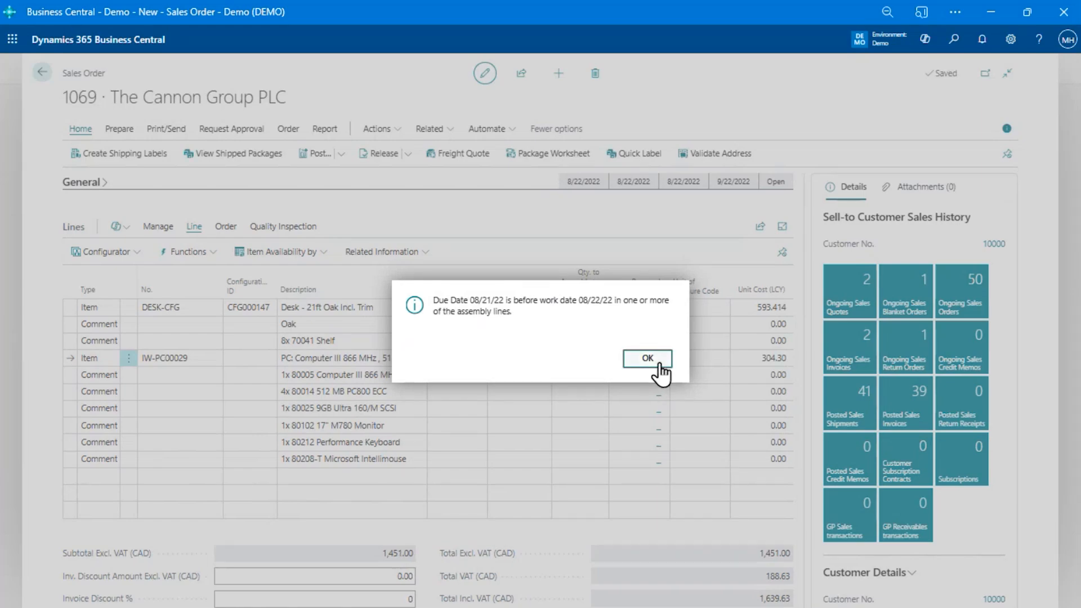
left_click(659, 365)
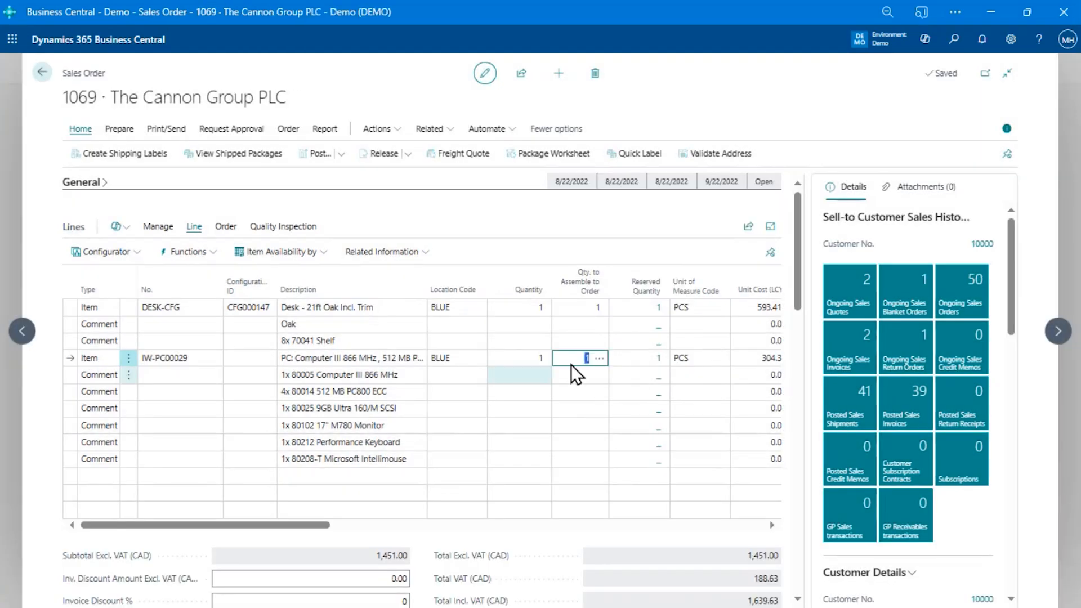
left_click(609, 364)
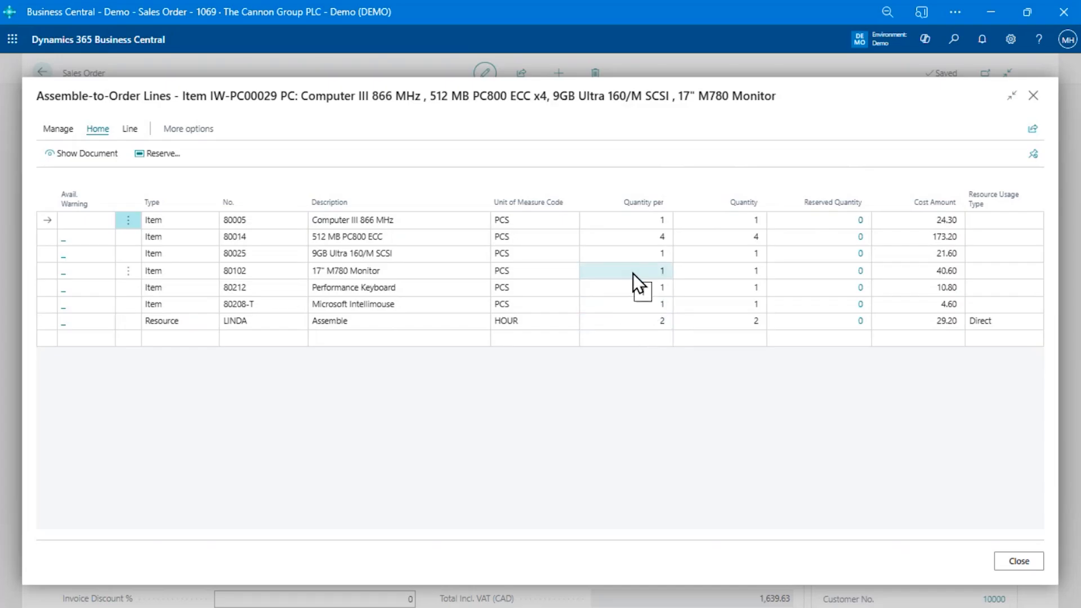
left_click(1034, 97)
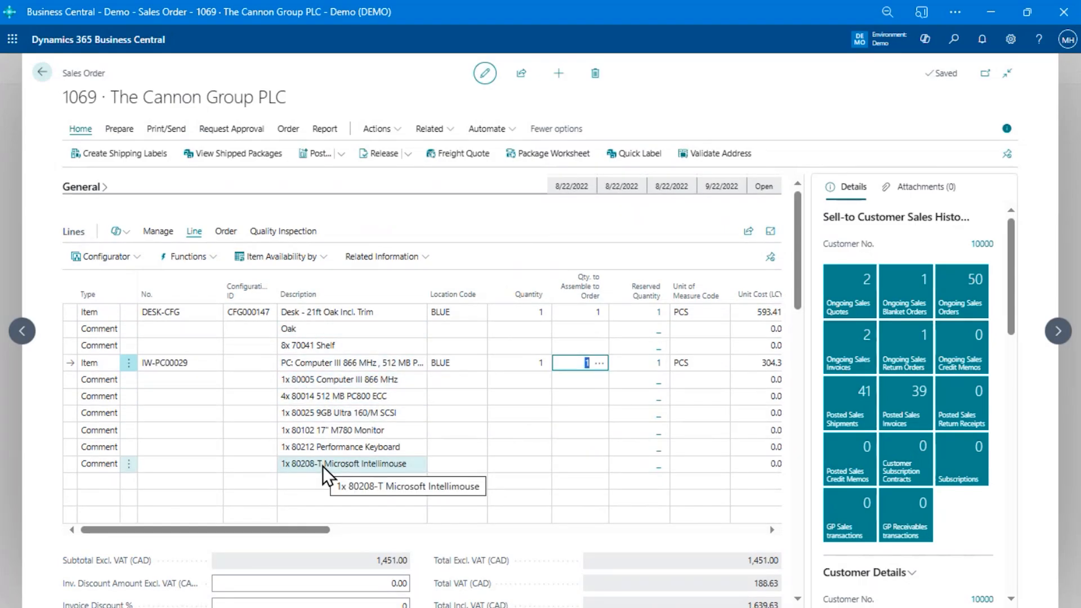
Look up the configured PC's item number in the item list from its sales order line, keeping the current item
left_click(164, 363)
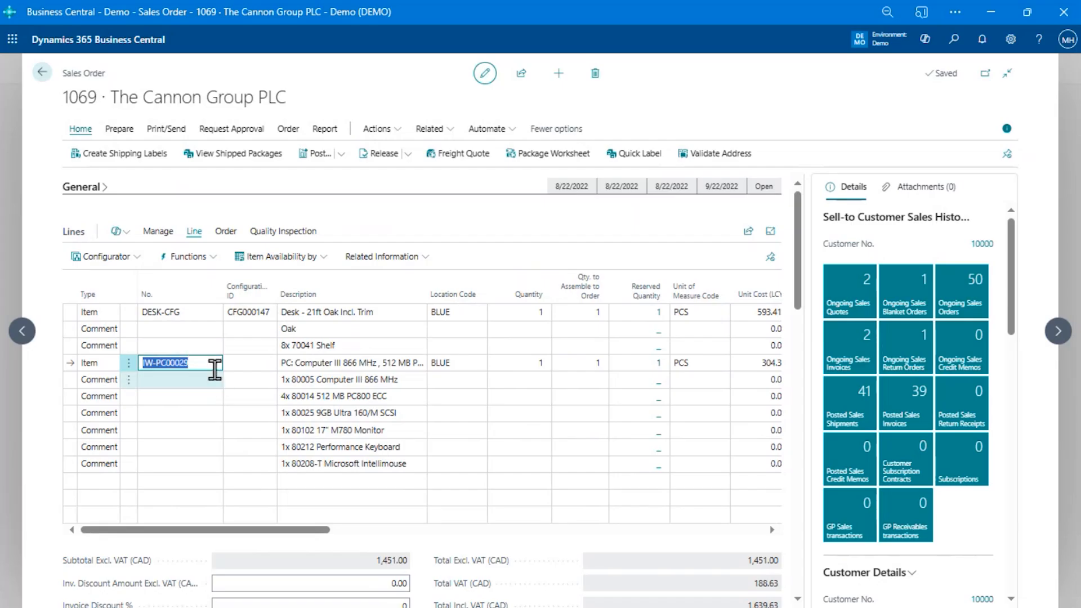
left_click(215, 365)
scroll(264, 439, "up", 2)
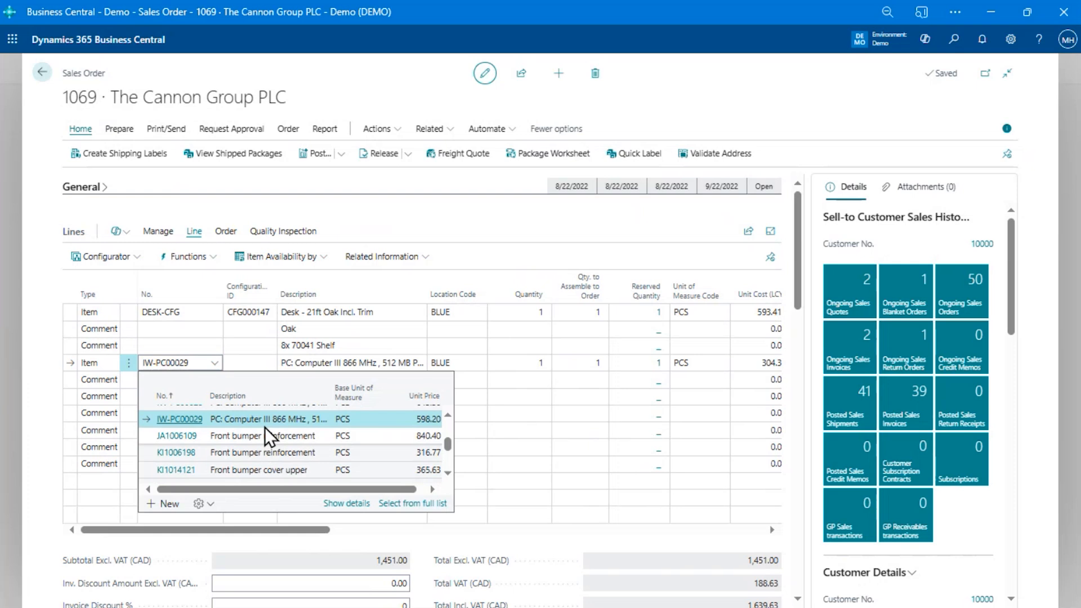
scroll(245, 445, "down", 2)
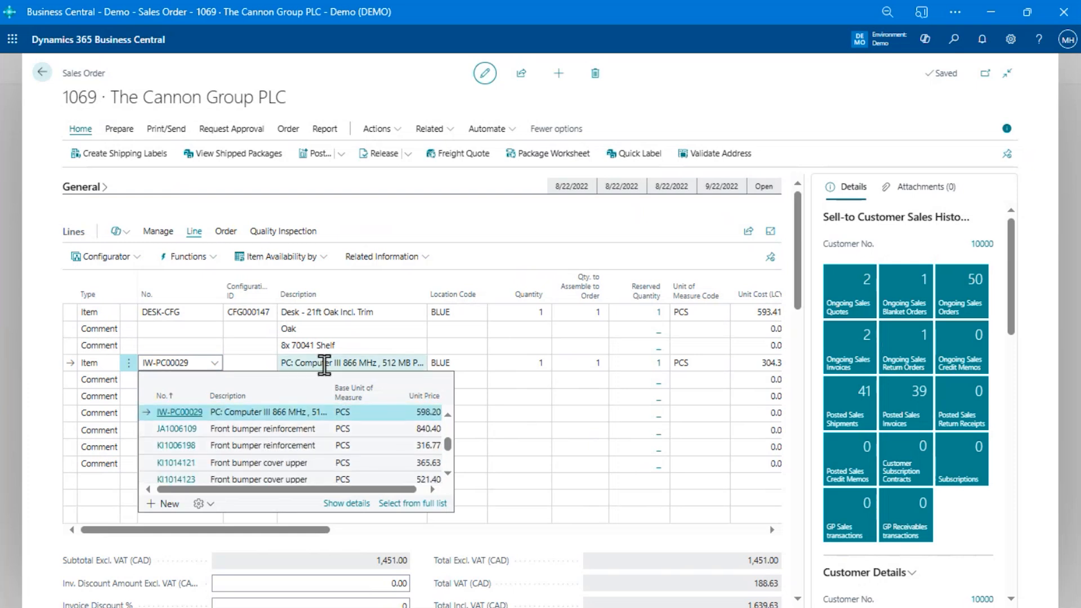
left_click(325, 364)
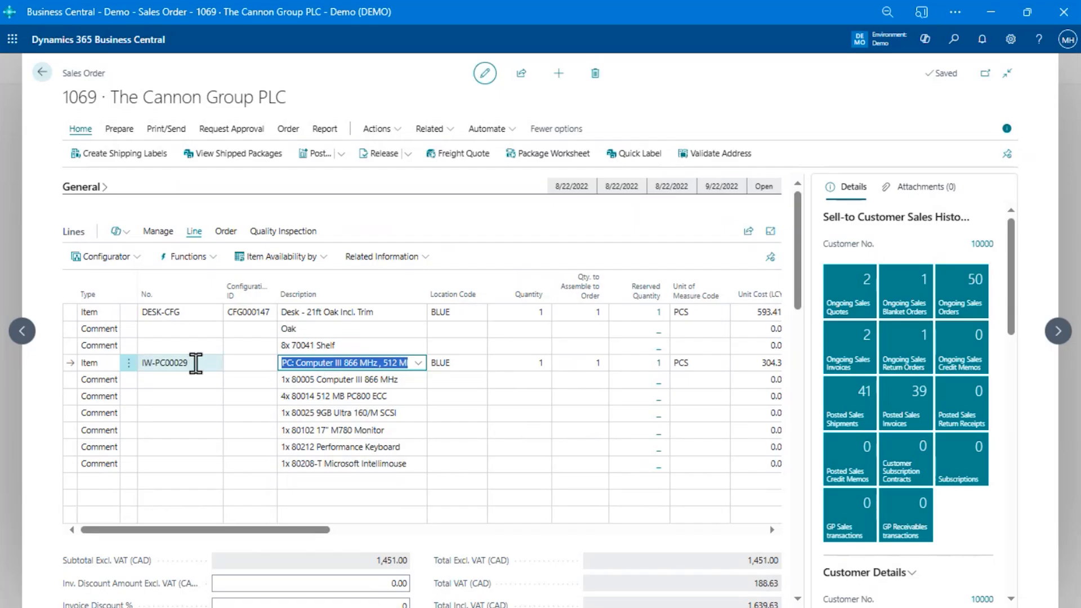
left_click(196, 363)
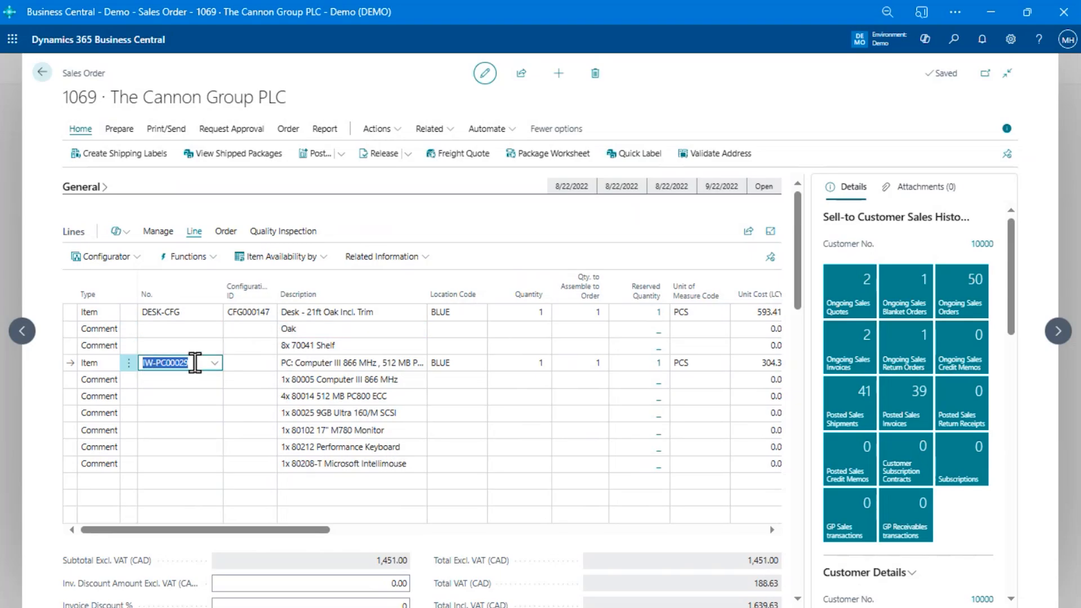
Add a new Item line below the configured PC's lines and open the configurator BOM designer for it
left_click(146, 482)
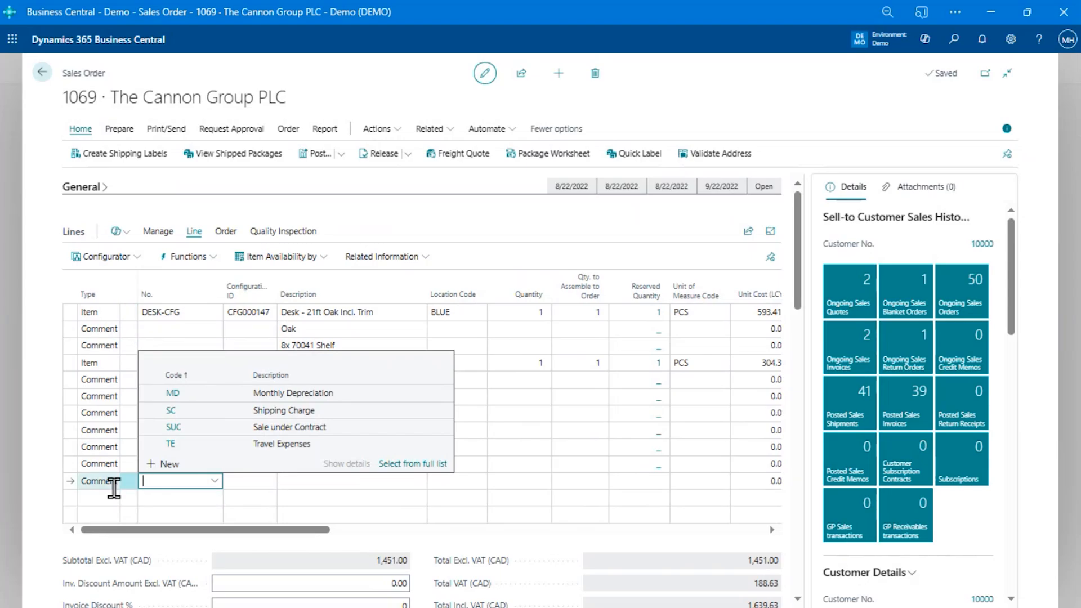
left_click(97, 483)
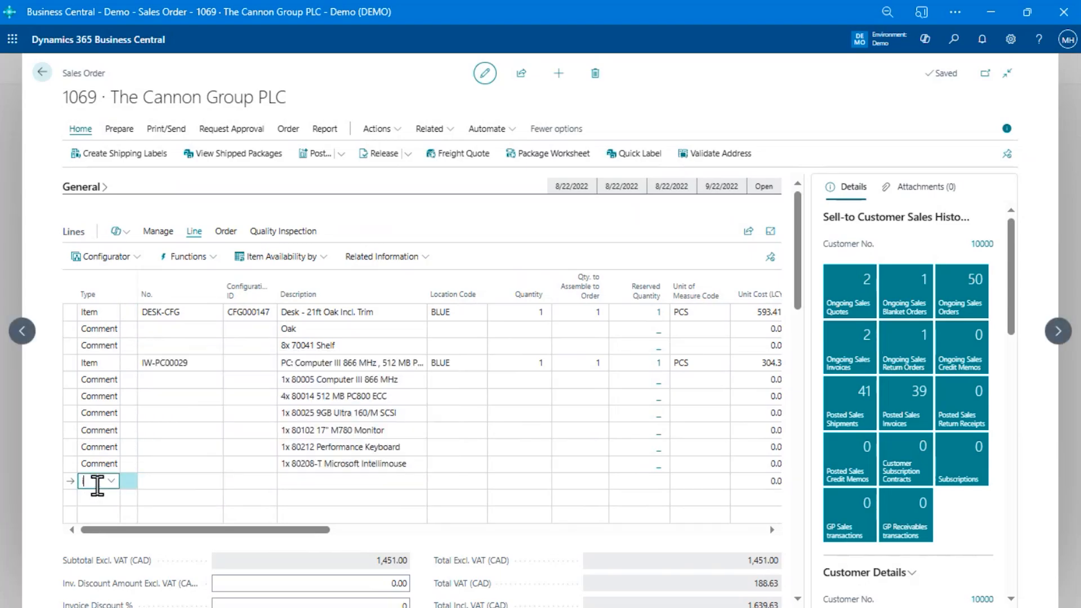
type("Item")
key("Tab")
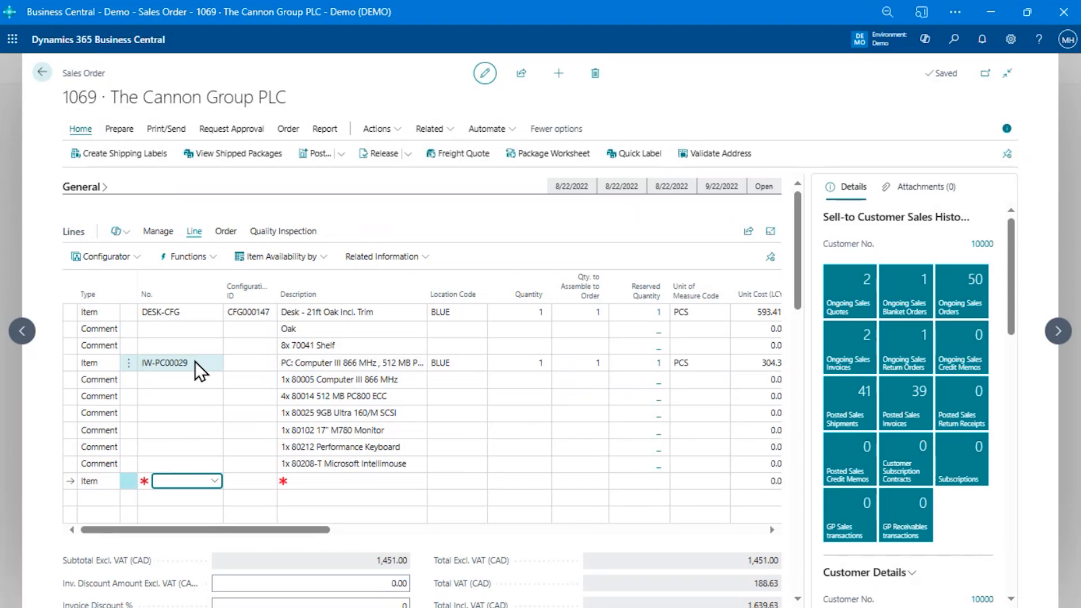
left_click(137, 259)
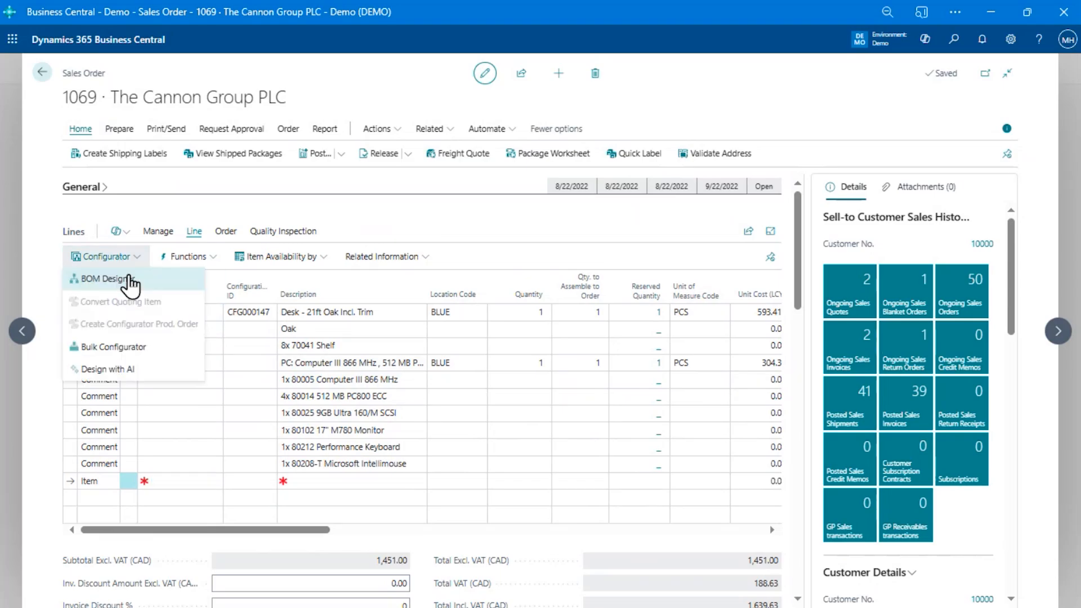
left_click(130, 279)
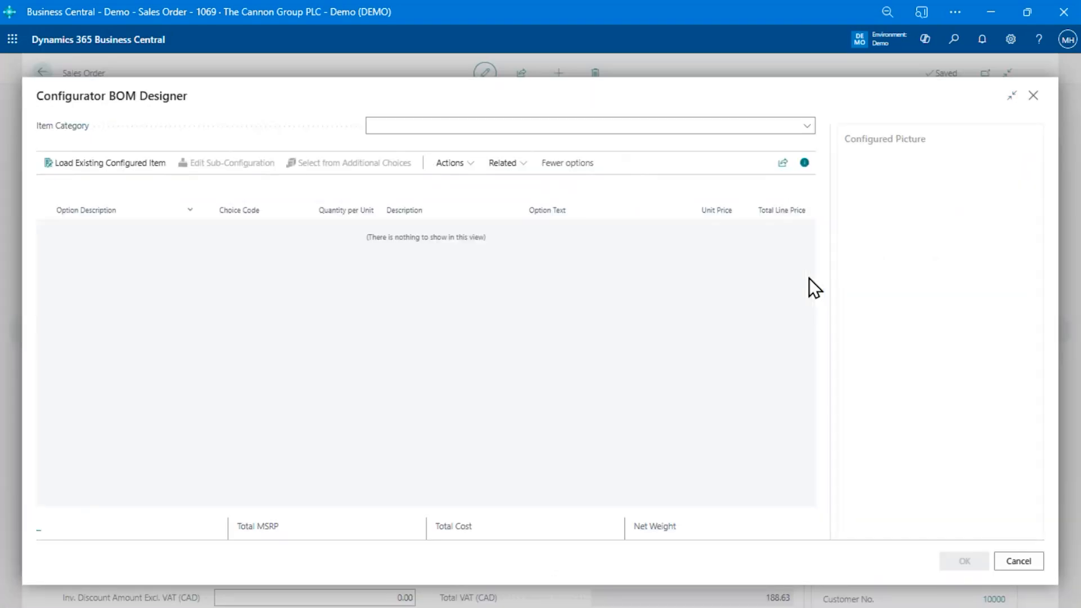
Search the item categories for "bike" and choose M-BIKE-CFG-PIC as the category to configure
left_click(723, 127)
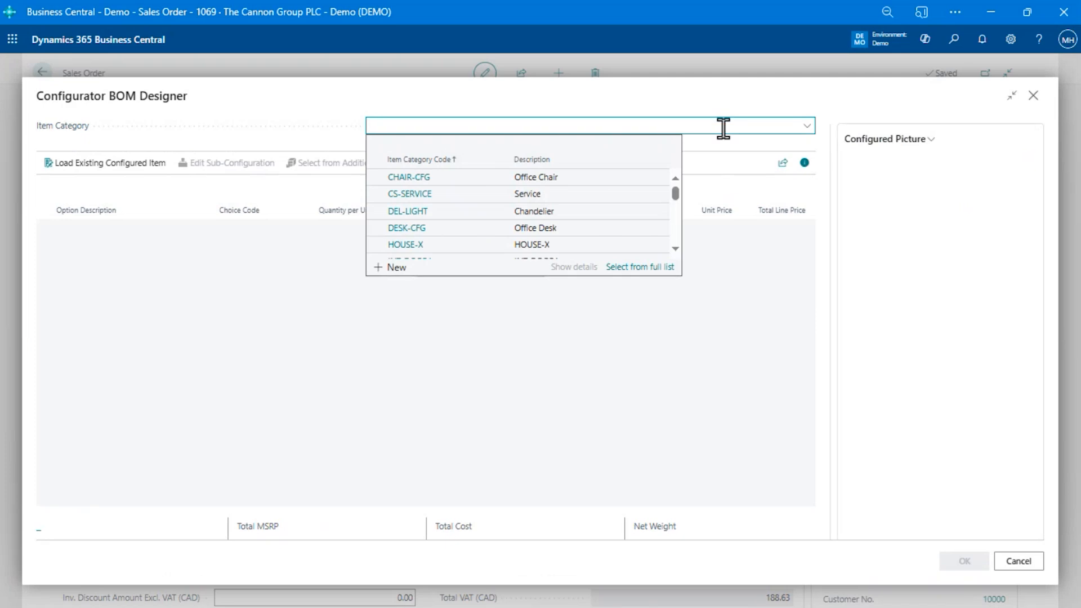
type("bike")
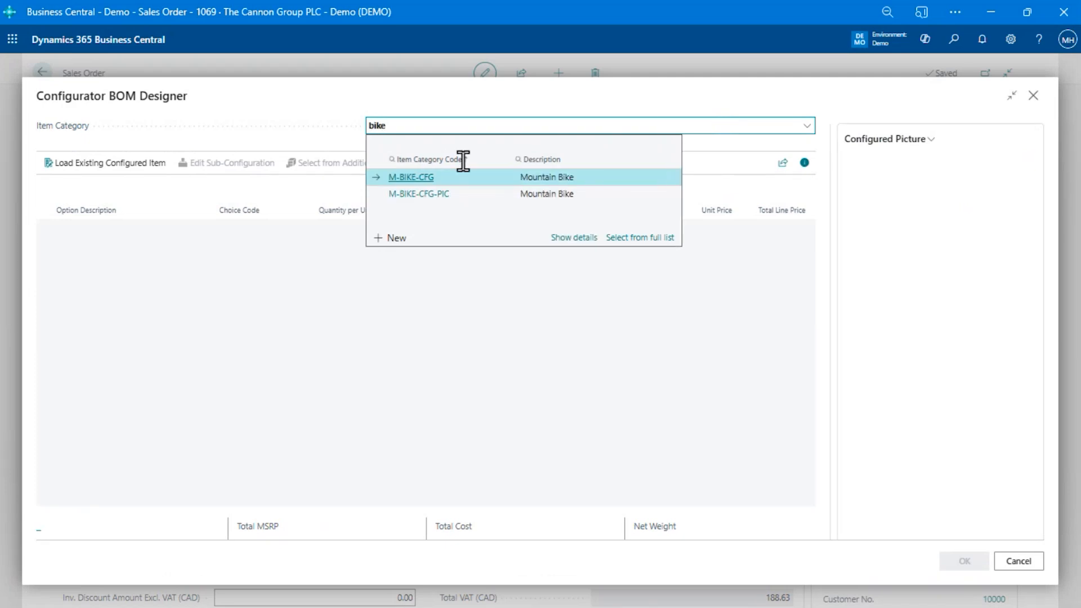
left_click(424, 198)
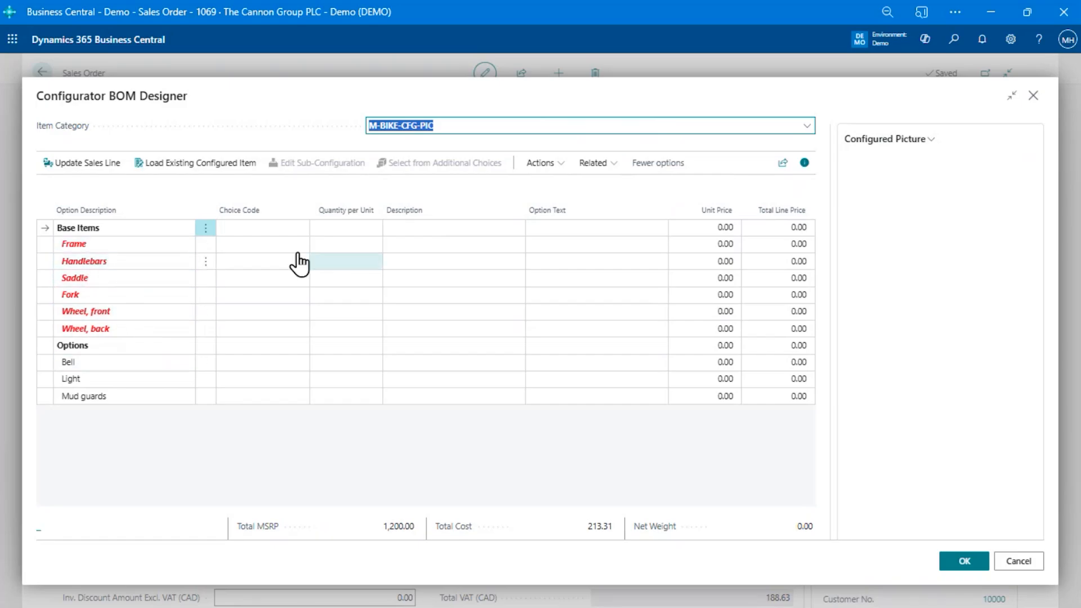
Choose RED (Red frame) for the mountain bike's Frame option
left_click(267, 245)
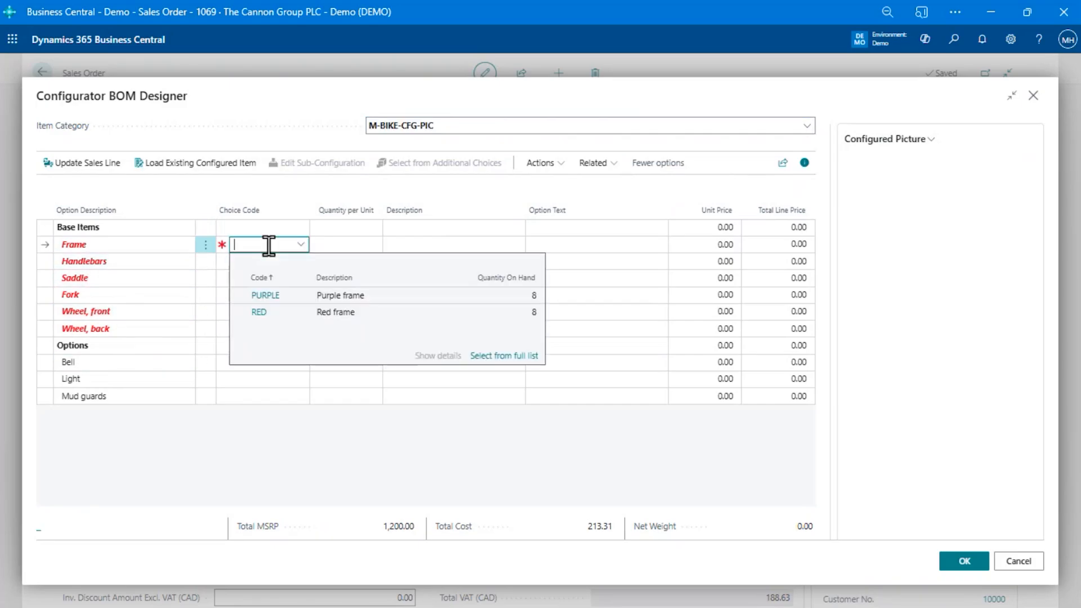
key("Down")
key("Down")
key("Return")
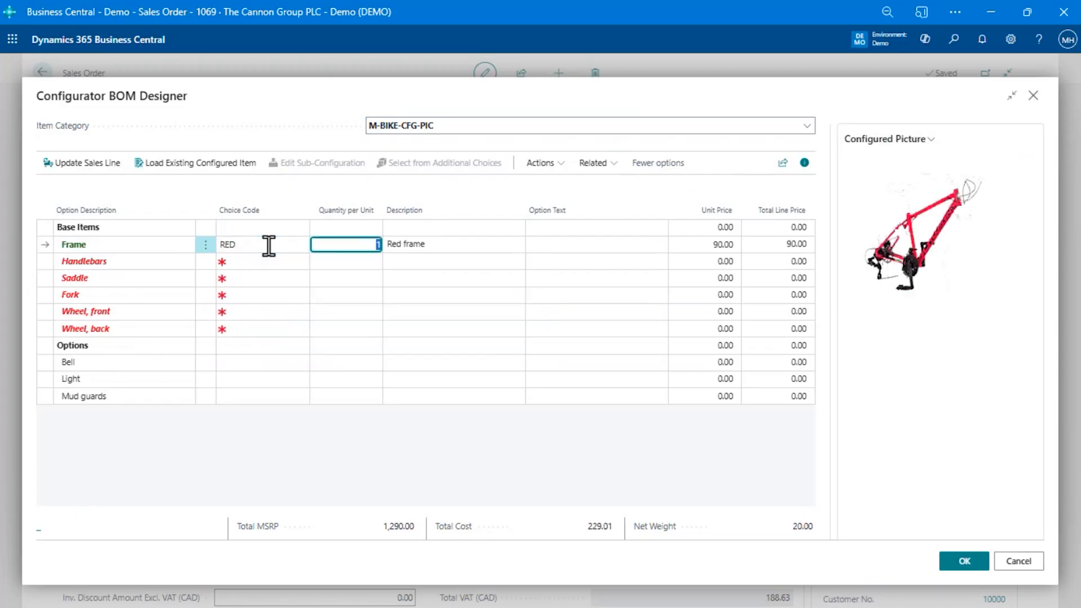
Choose 1800 (Handlebars - standard) for the Handlebars option and acknowledge the bell requirement
key("Down")
key("Left")
key("Down")
key("Up")
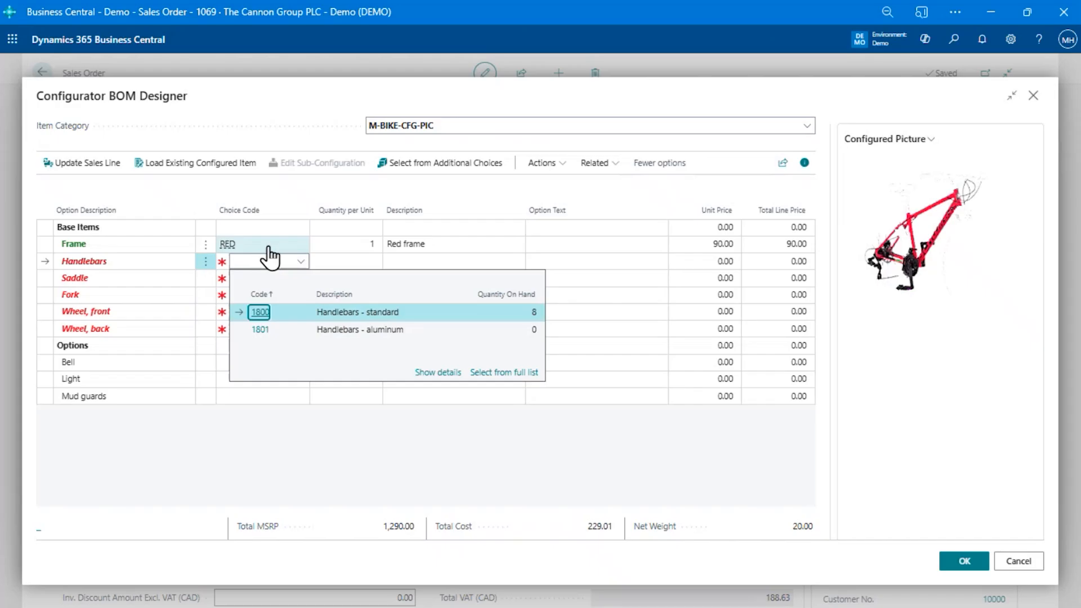
key("Return")
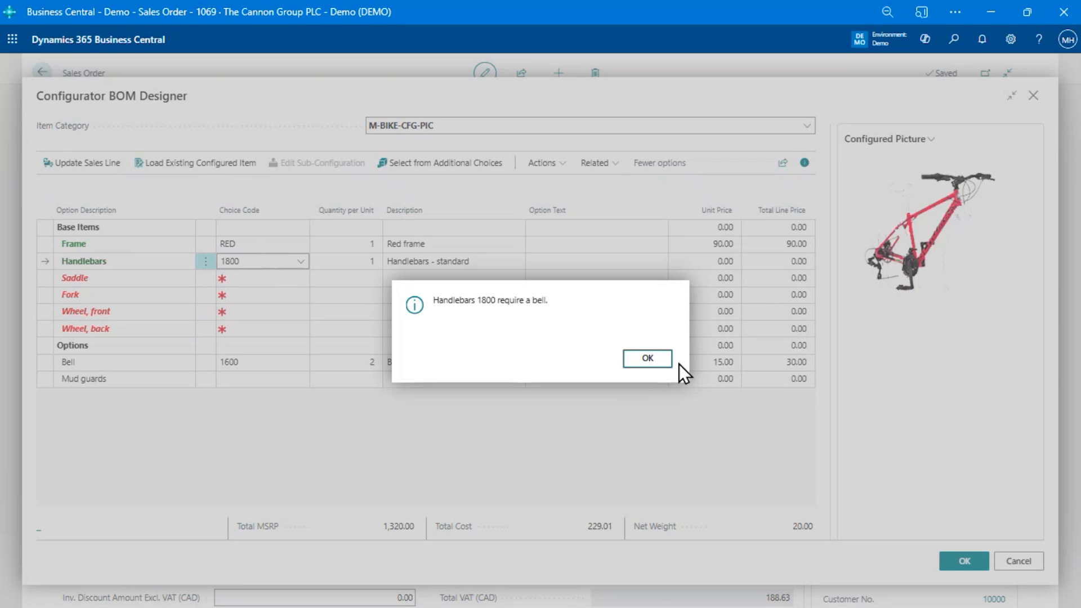
left_click(656, 363)
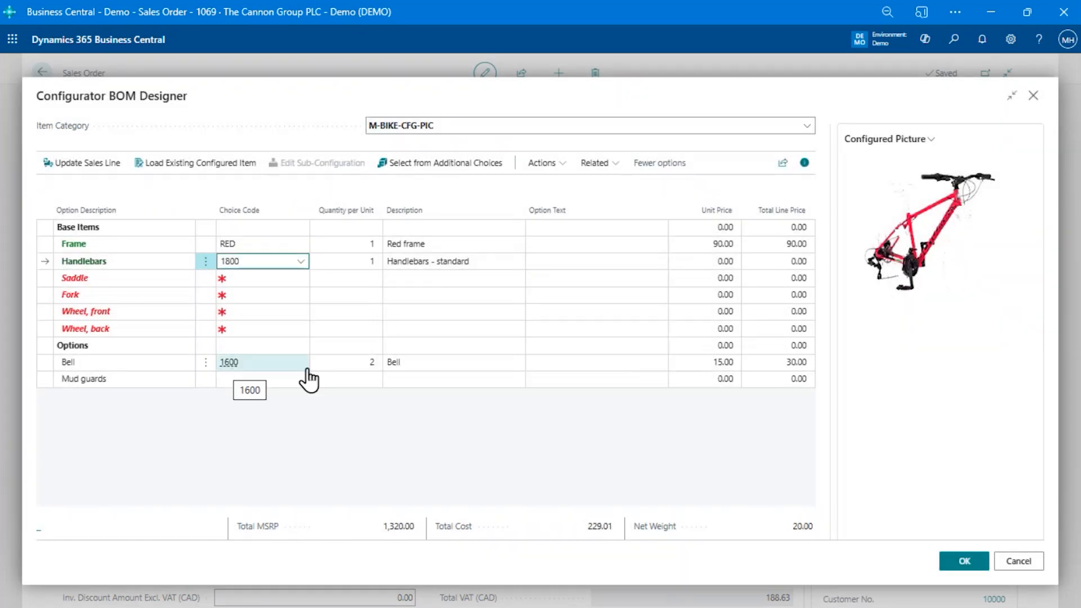
Test how the bell quantity follows the handlebars by setting the handlebars' quantity per unit to 2 and back to 1
left_click(365, 363)
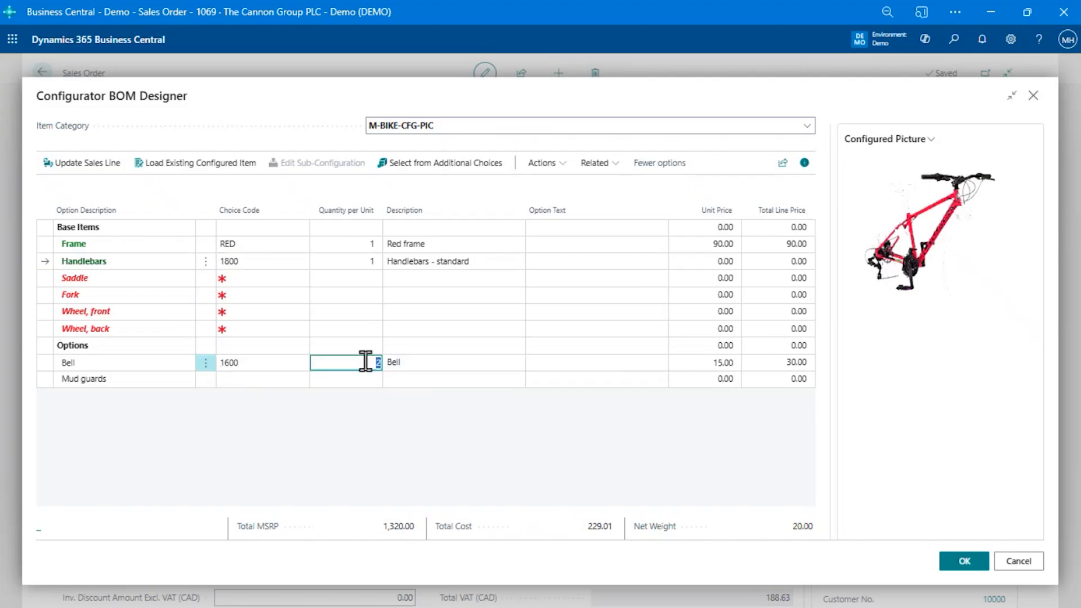
left_click(360, 260)
key("Up")
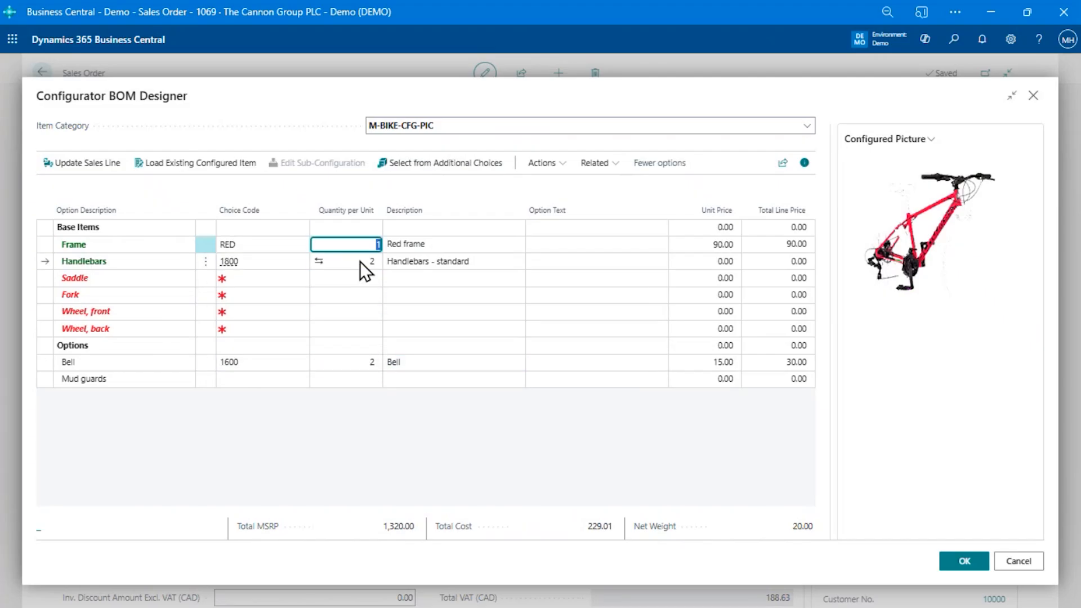
key("Down")
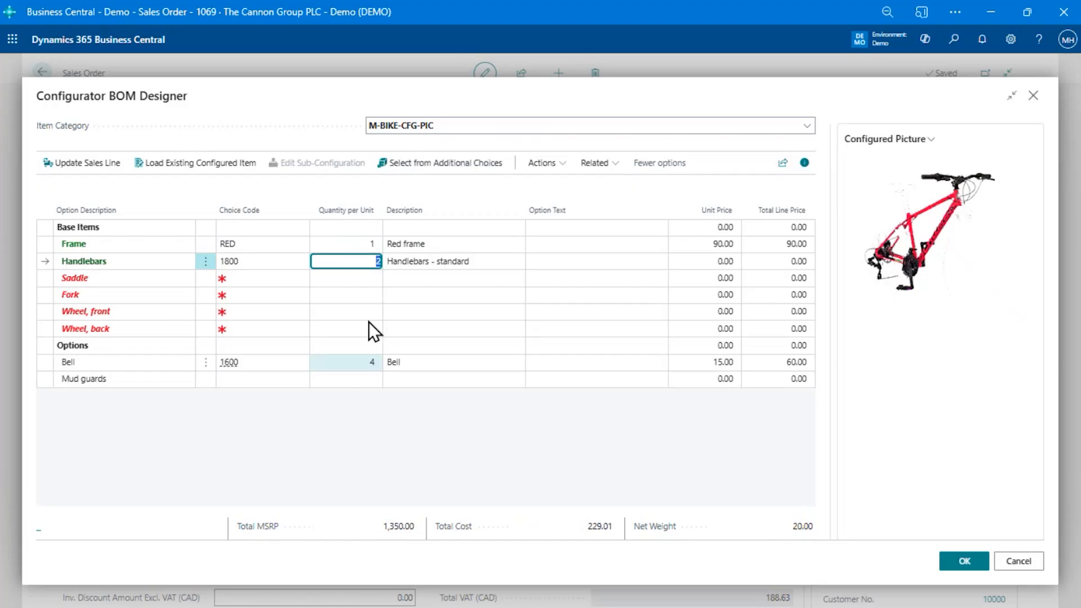
type("1")
key("Down")
key("Up")
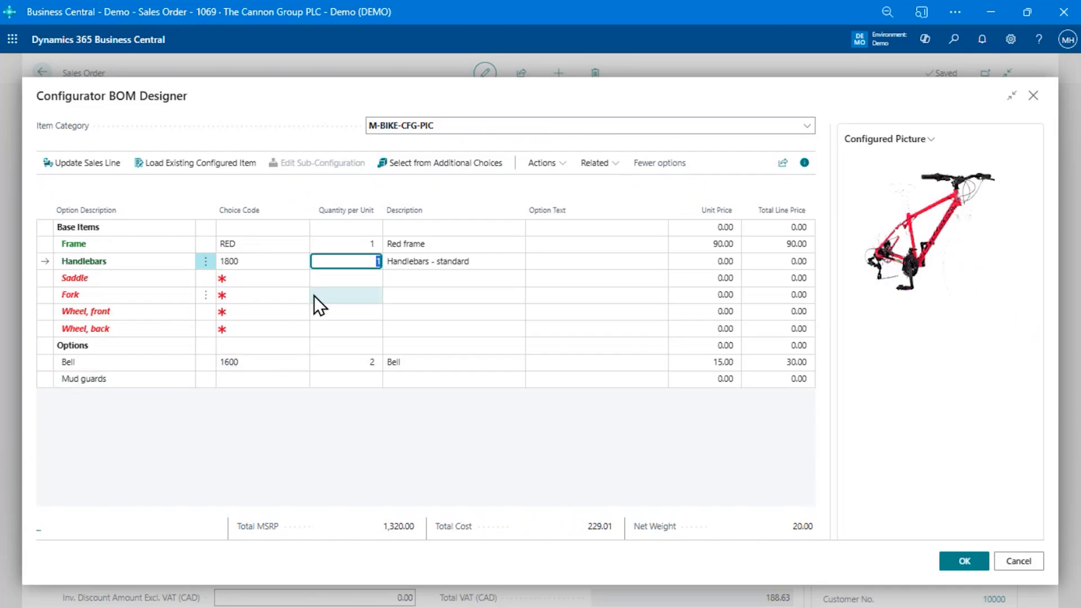
Change the Handlebars option to 1801 (Handlebars - aluminum) and accept adding the suggested light
left_click(279, 258)
left_click(299, 263)
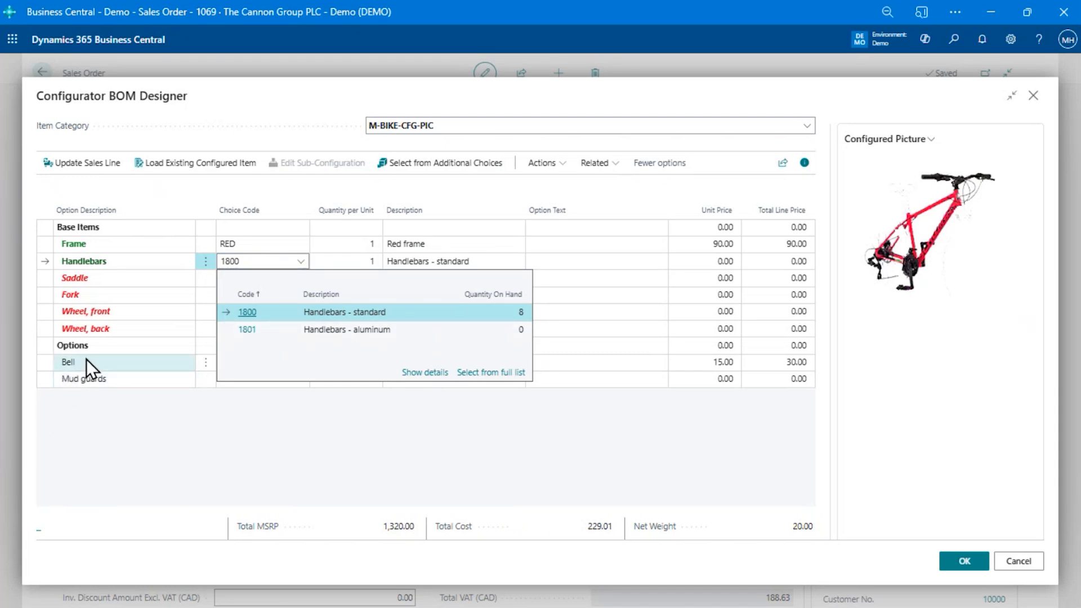
left_click(253, 330)
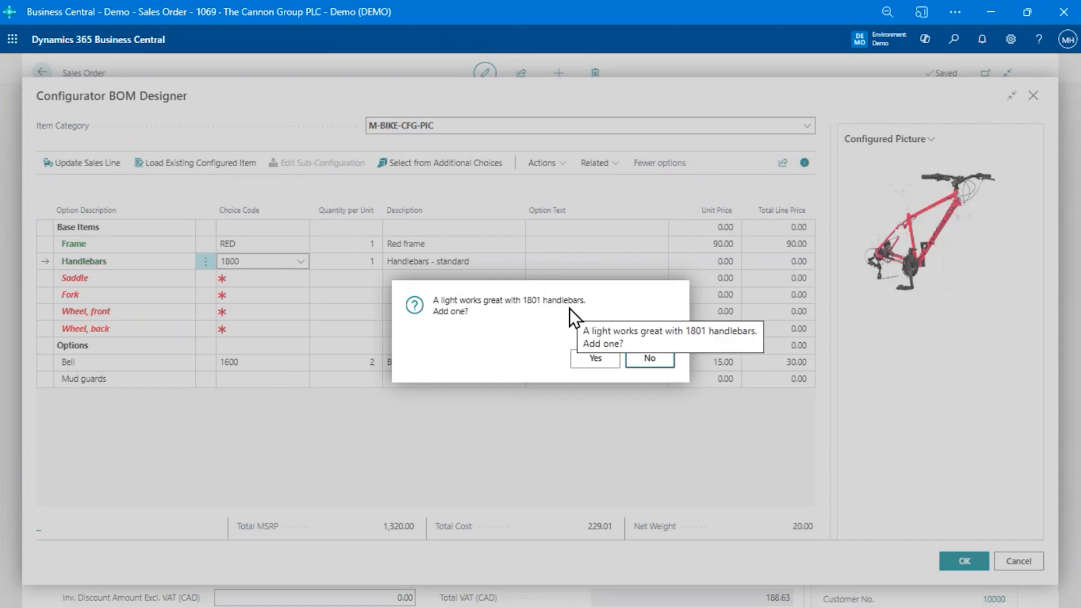
left_click(603, 363)
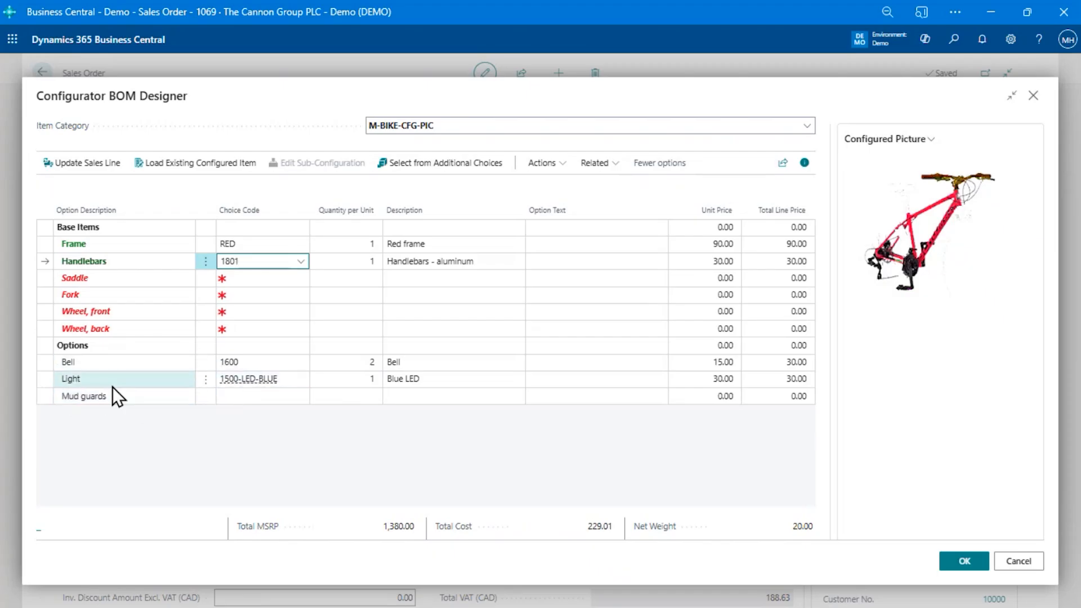
Choose 1850 (Saddle - standard) for the Saddle option and 1151 (Fork) for the Fork option
left_click(273, 280)
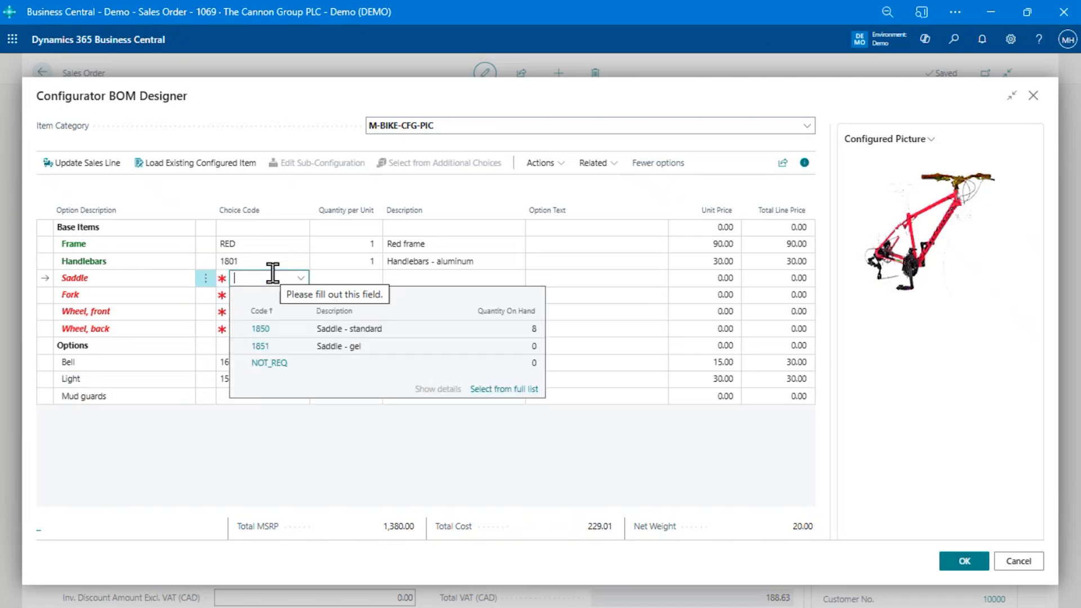
key("Down")
key("Return")
key("Return")
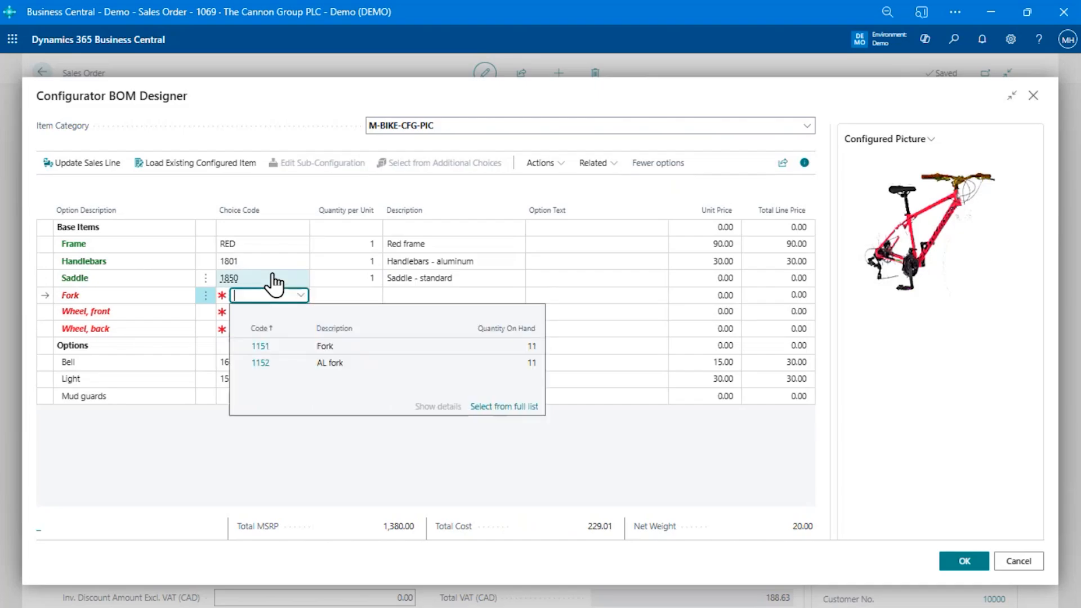
key("Return")
key("Return")
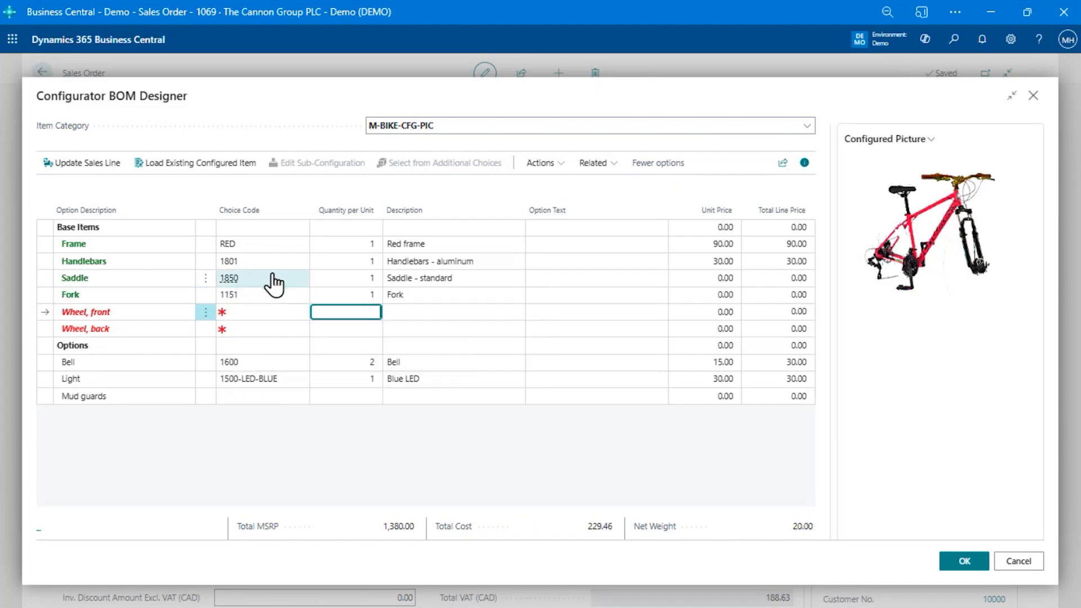
Choose 1101 (Ext Front Wheel) for the front wheel and 1201 (Ext Back Wheel) for the back wheel
key("Down")
key("Down")
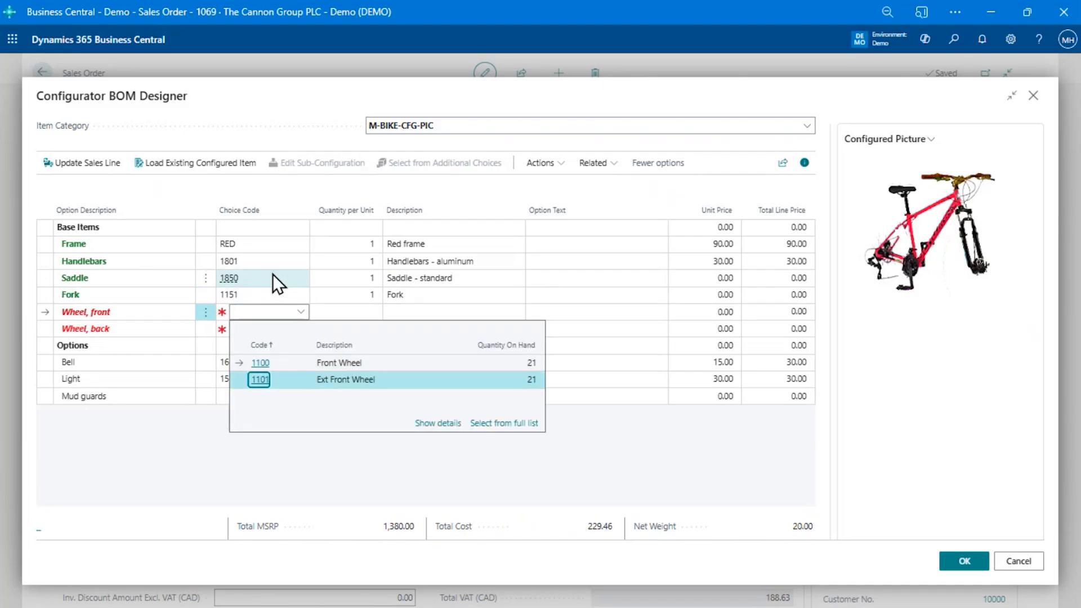
key("Return")
key("Return")
key("Down")
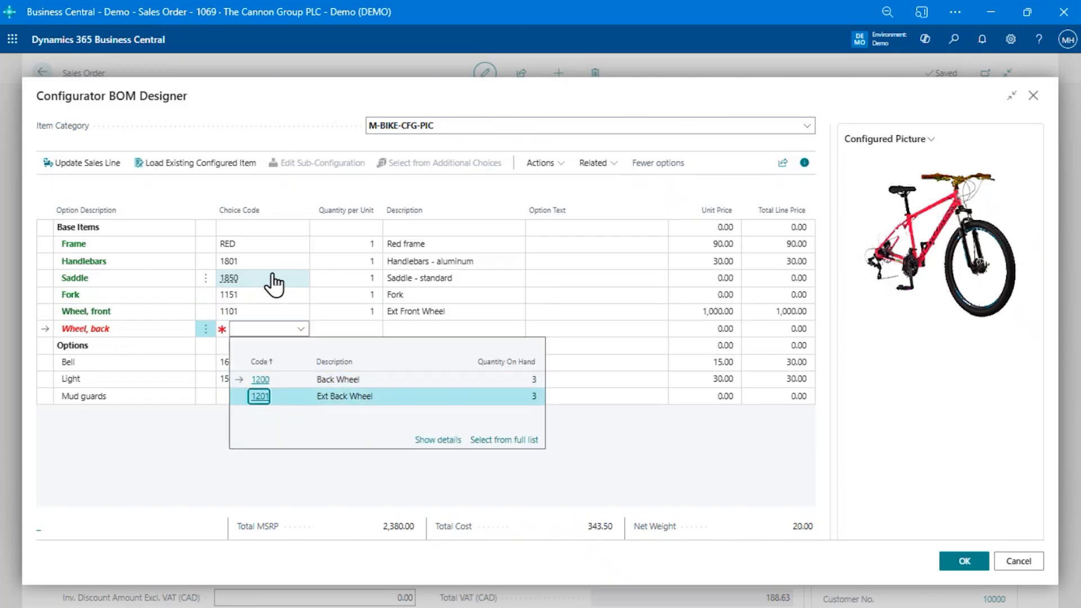
key("Return")
Choose FRONT-BACK (Front and back) for the Mud guards option and accept the bike configuration into the sales order
key("Down")
key("Down")
key("Down")
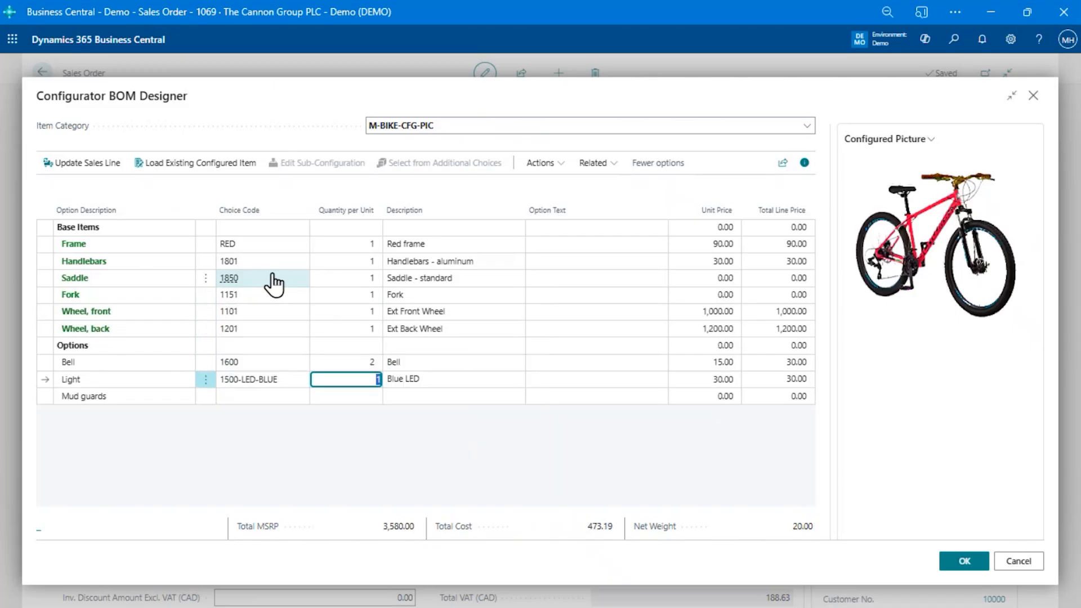
key("shift+Tab")
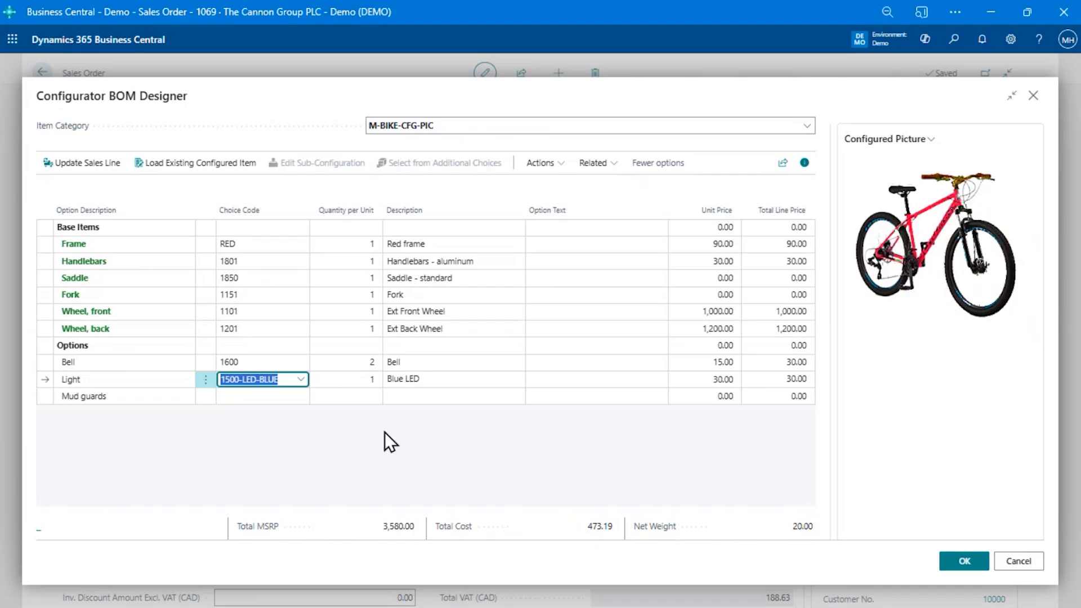
left_click(287, 396)
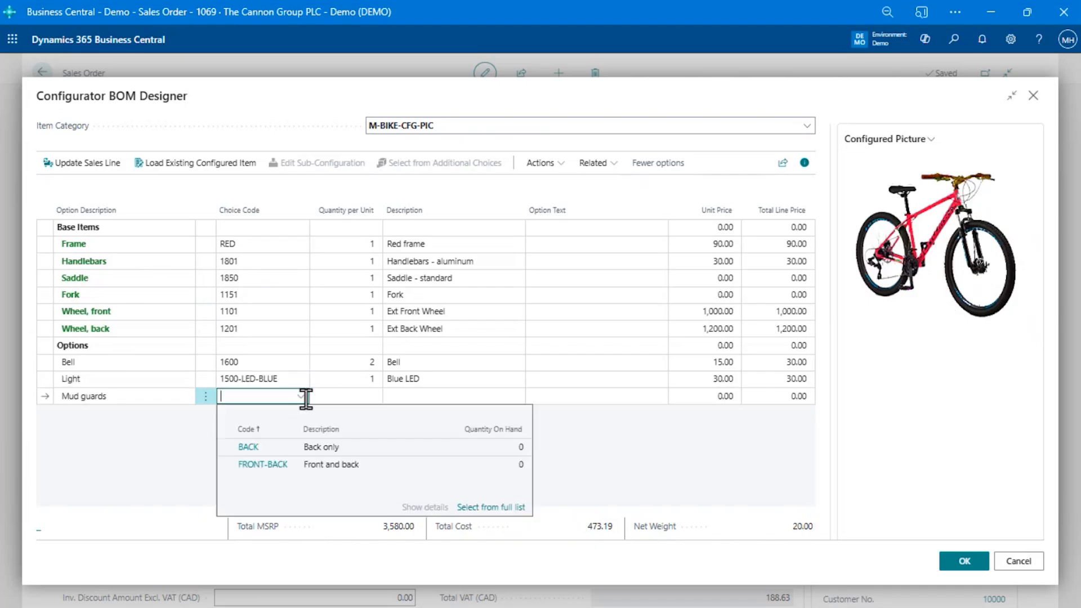
left_click(270, 465)
left_click(270, 464)
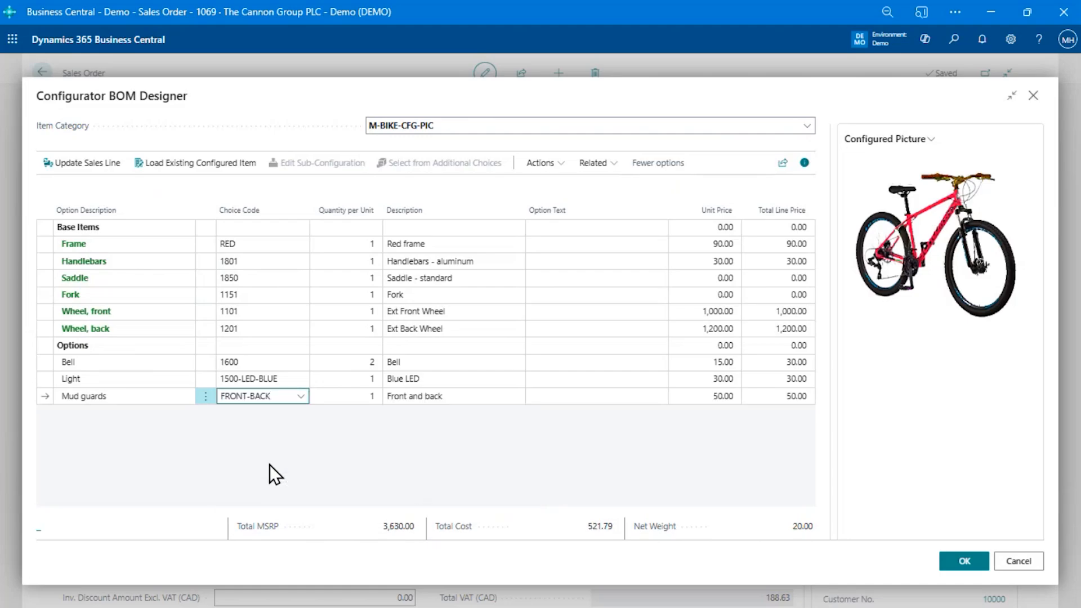
key("Up")
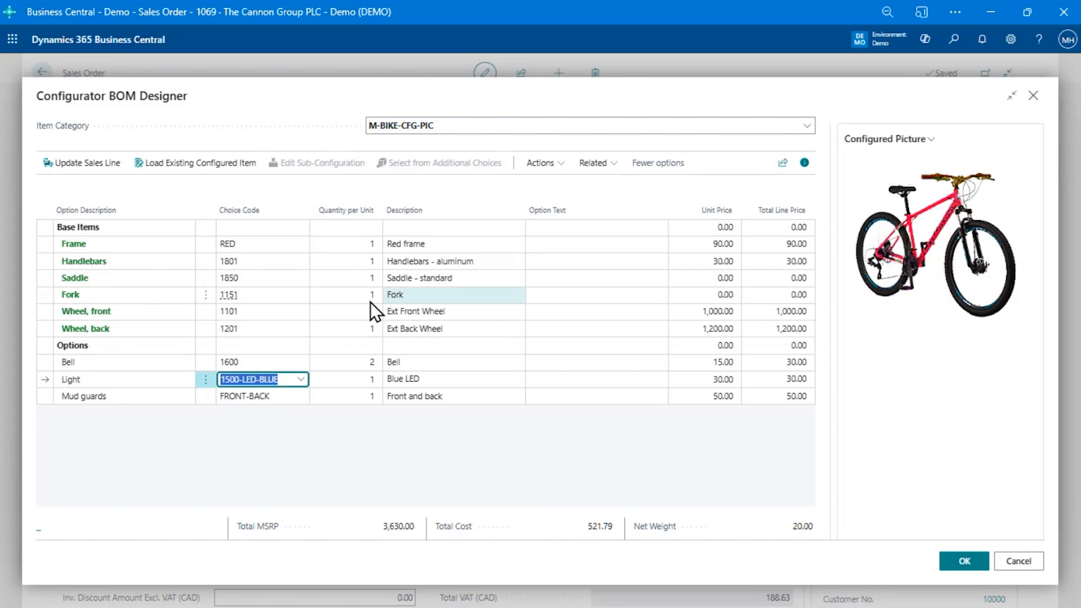
left_click(955, 566)
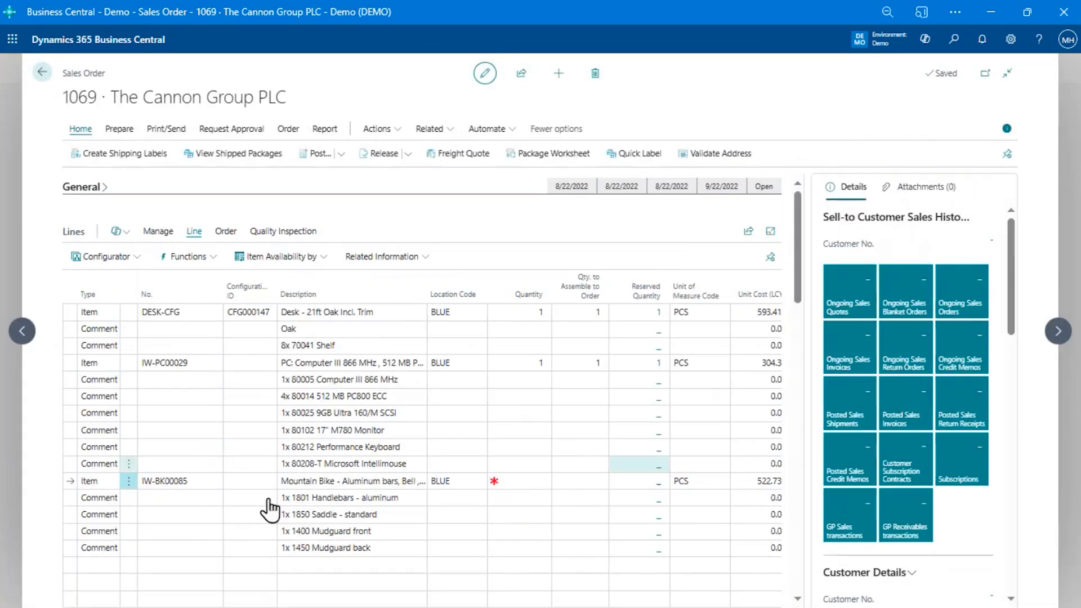
Look through the item list from the configured bike's sales order line, widening the Description column to compare existing mountain bikes
left_click(217, 481)
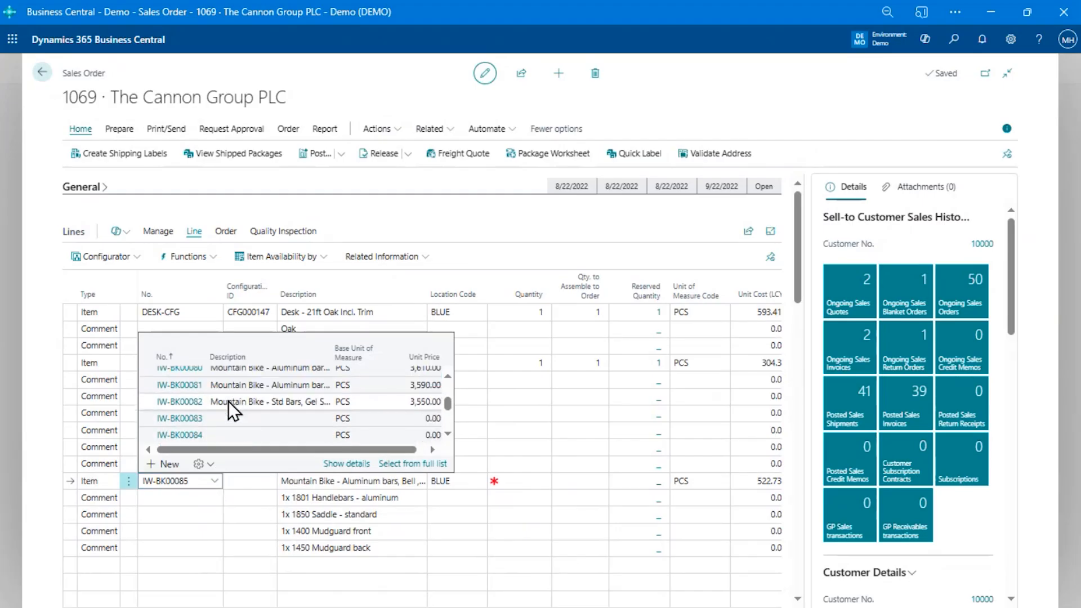
scroll(238, 385, "up", 3)
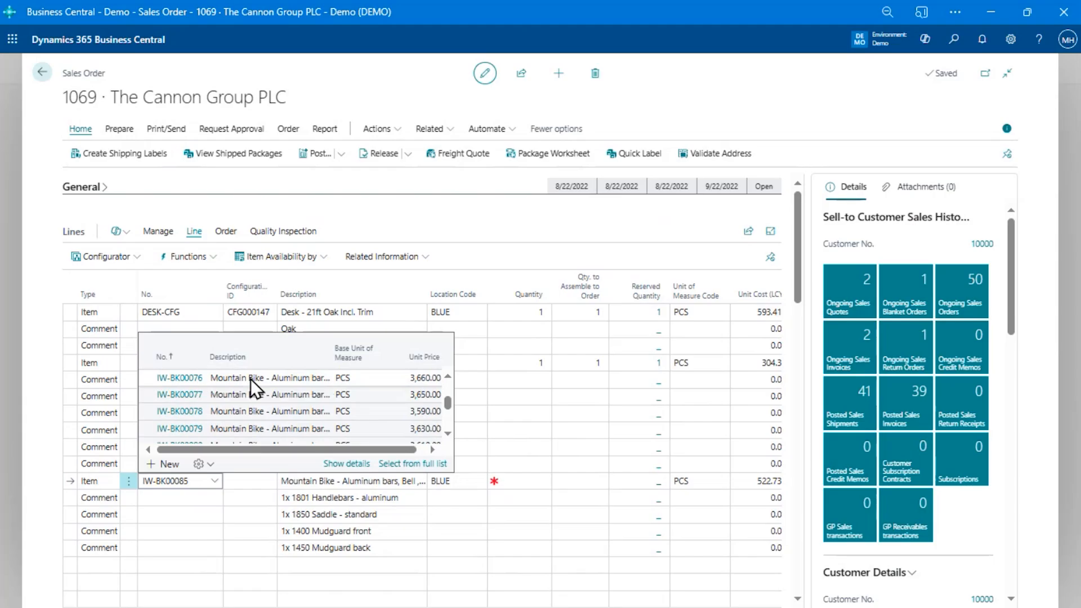
left_click_drag(332, 350, 417, 349)
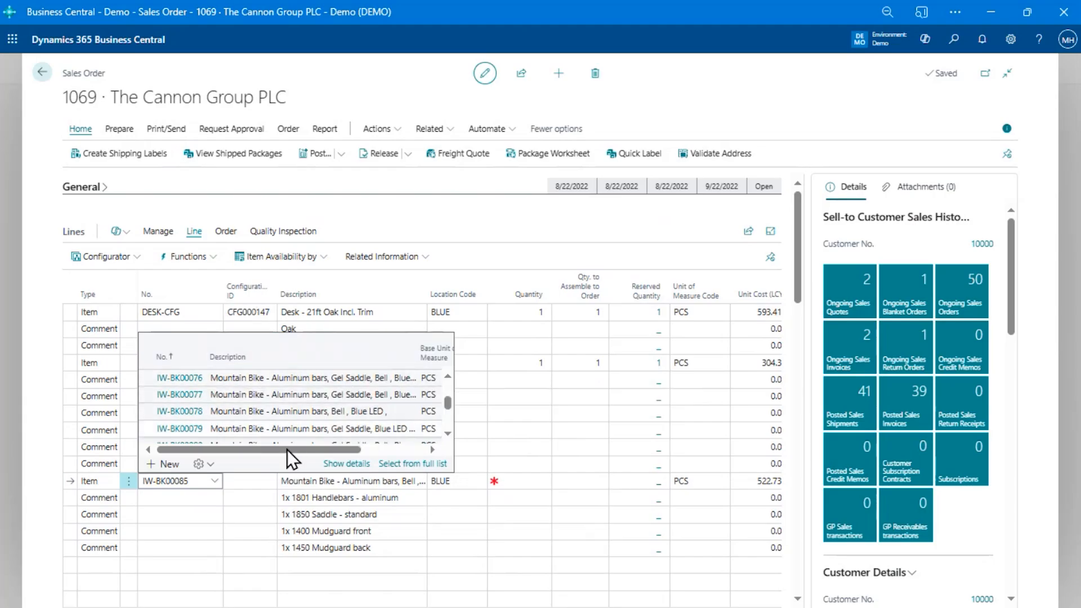
left_click(178, 481)
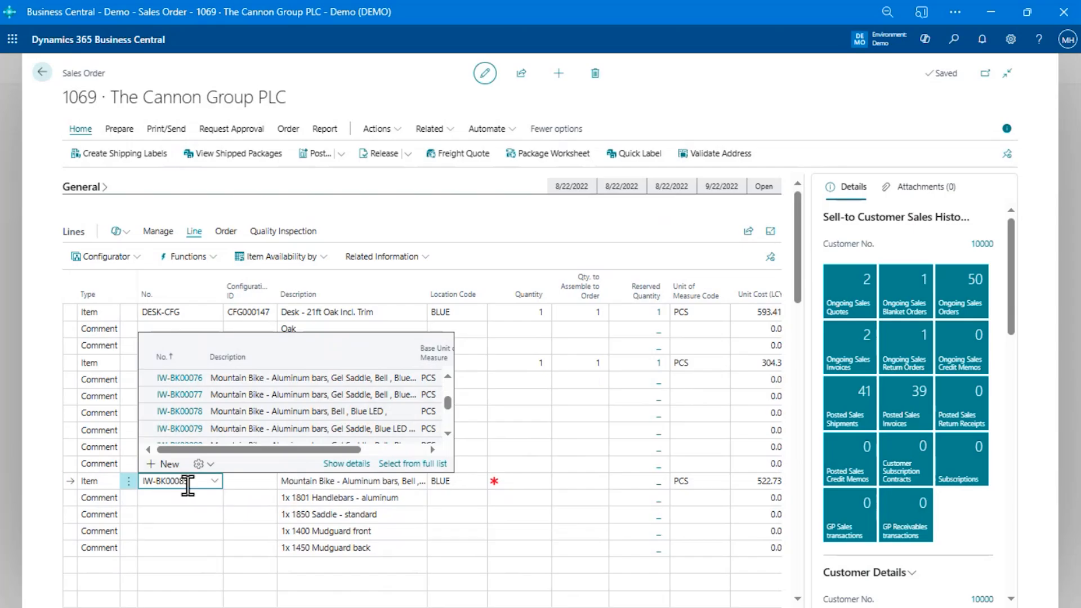
Set the Quantity on the configured mountain bike's sales order line to 1
left_click(195, 497)
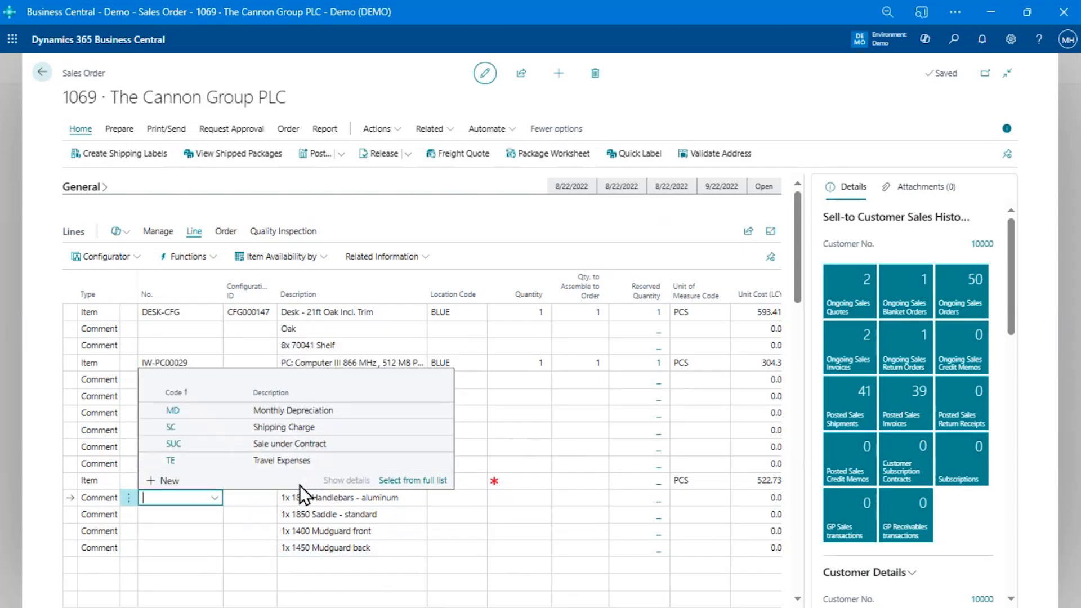
key("Escape")
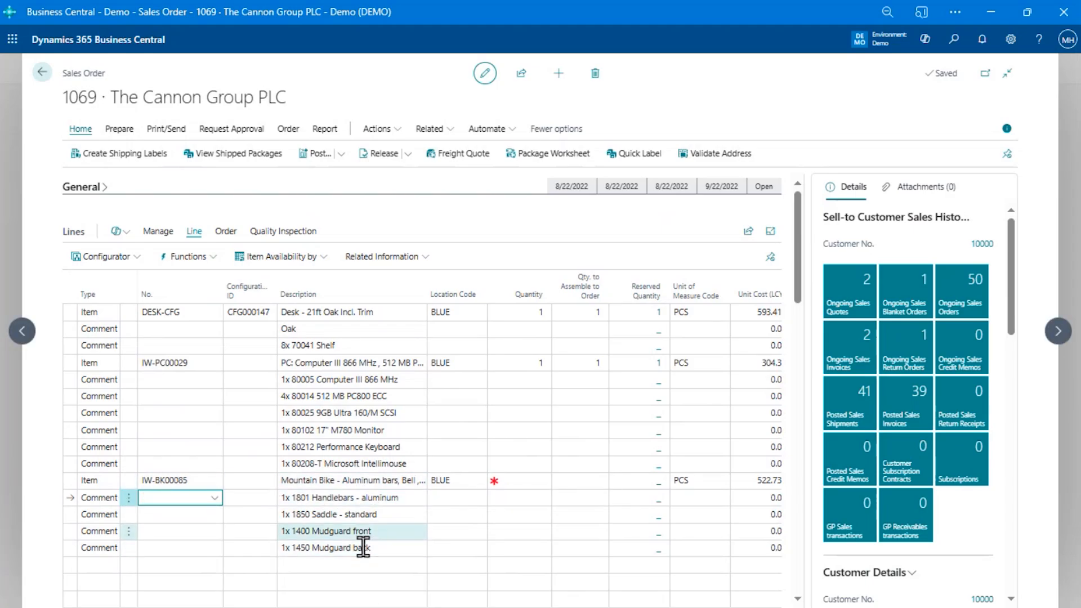
left_click(399, 483)
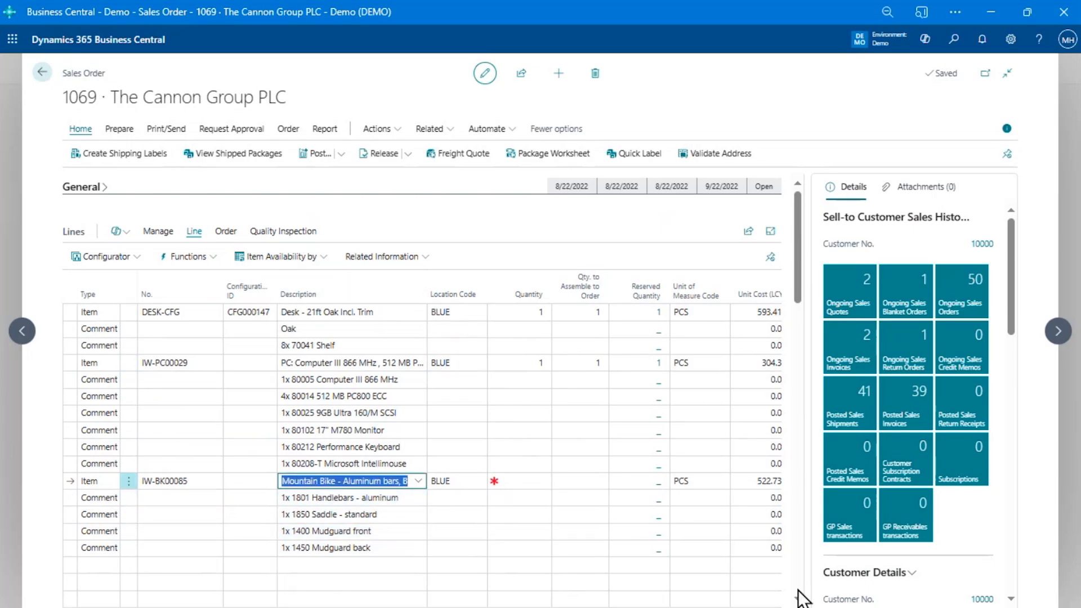
key("Tab")
type("1")
key("Tab")
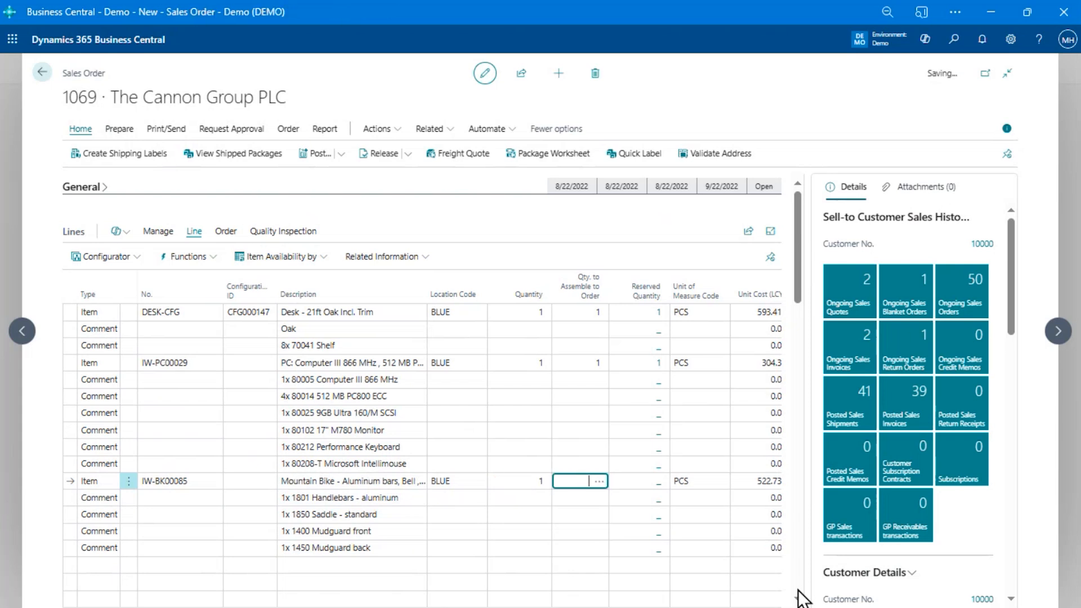
key("shift+Tab")
key("shift+Tab")
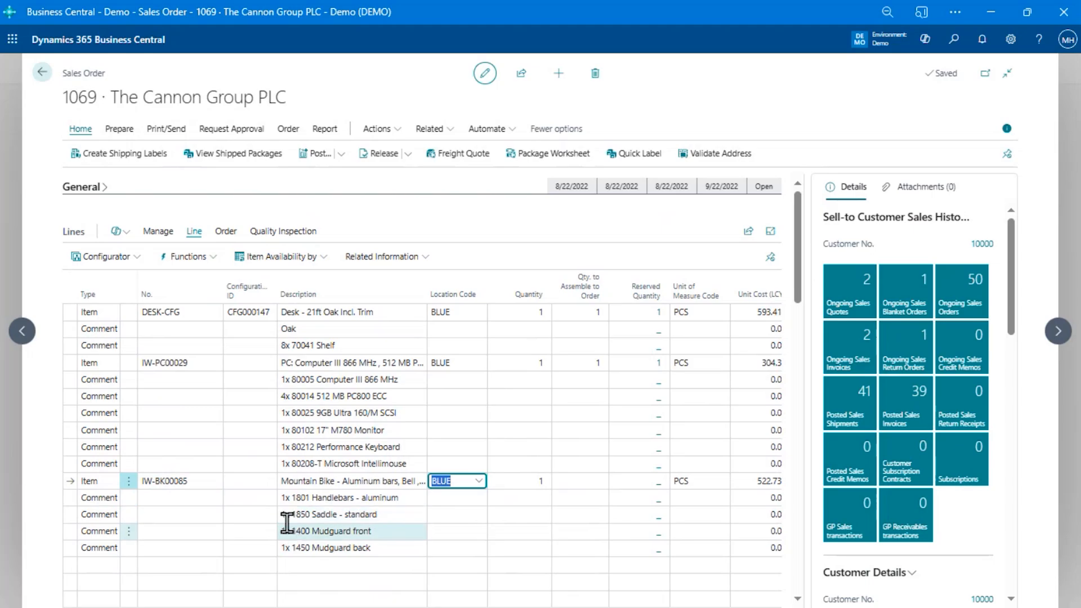
Reopen the BOM designer for the mountain bike sales line and open the configured item's BOM structure
left_click(200, 482)
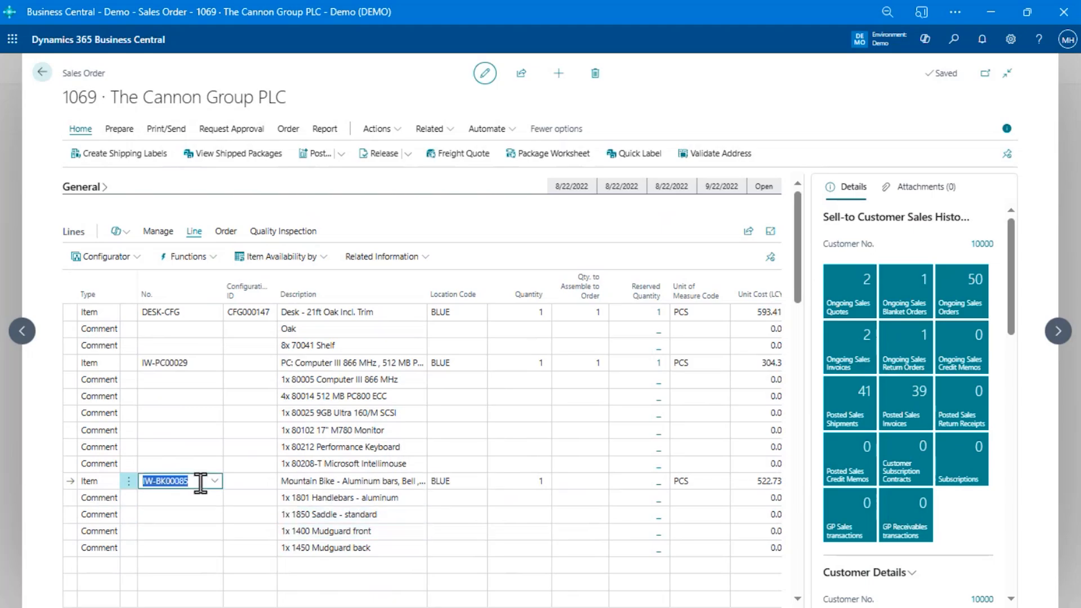
left_click(115, 262)
left_click(116, 279)
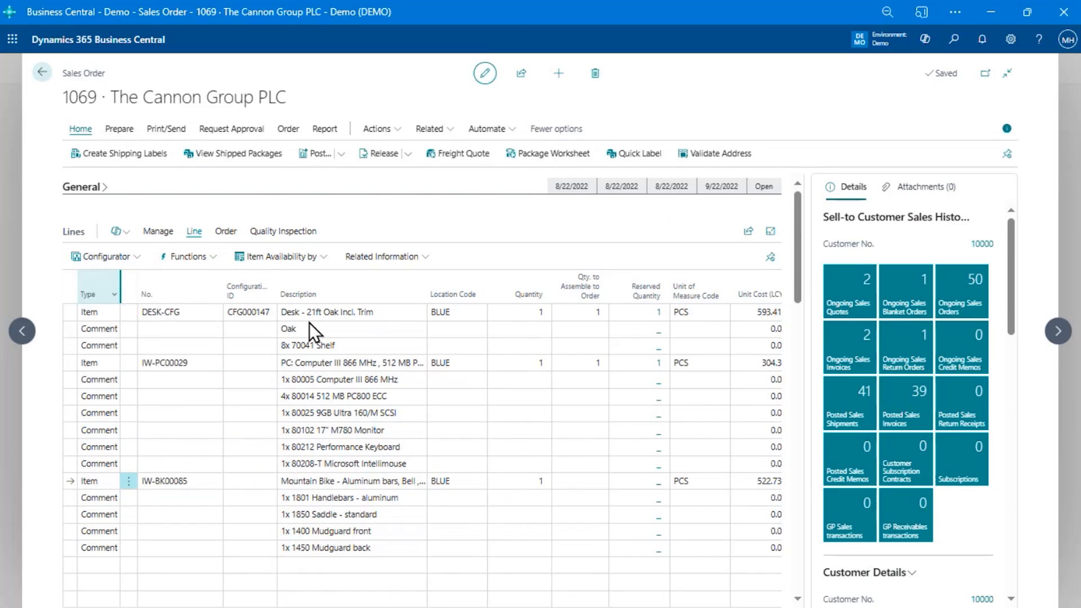
left_click(586, 169)
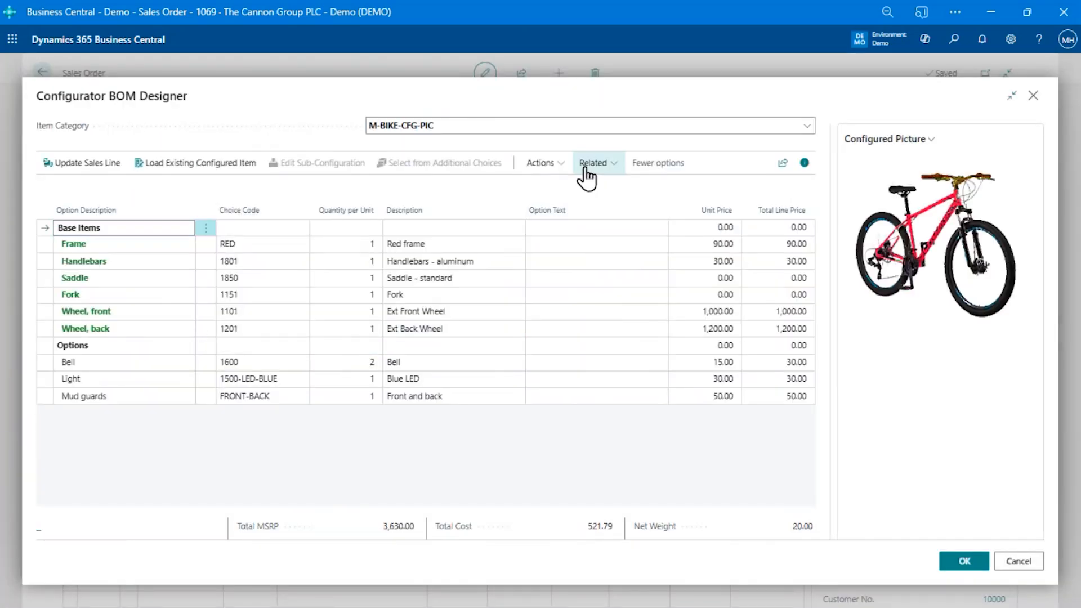
left_click(595, 230)
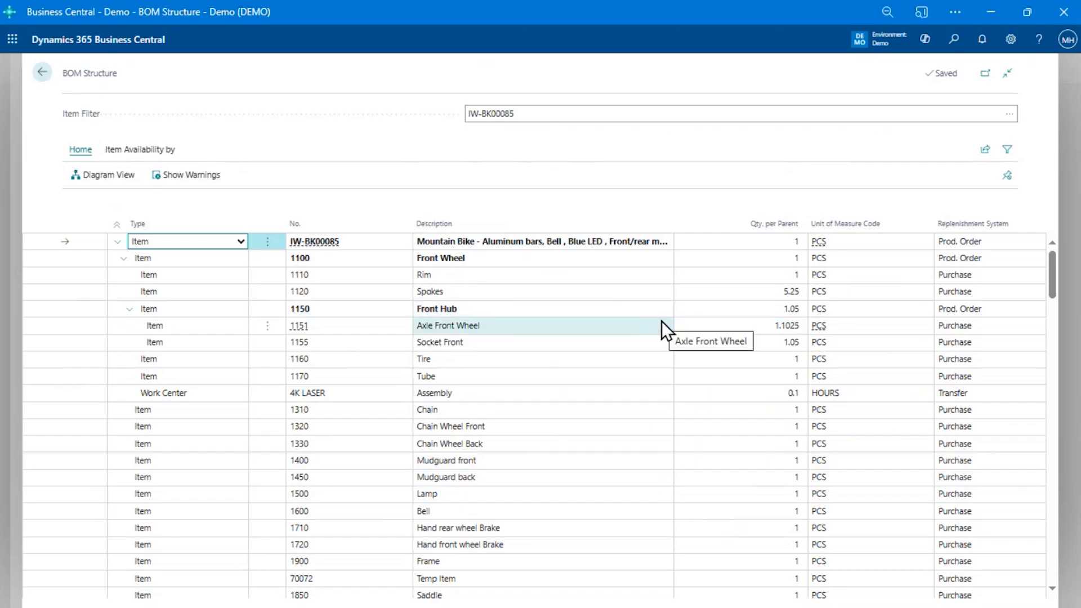
Examine the mountain bike's BOM structure, from the wheel components to the mudguards and work centers, and return to the sales order
scroll(556, 301, "down", 2)
scroll(440, 281, "down", 5)
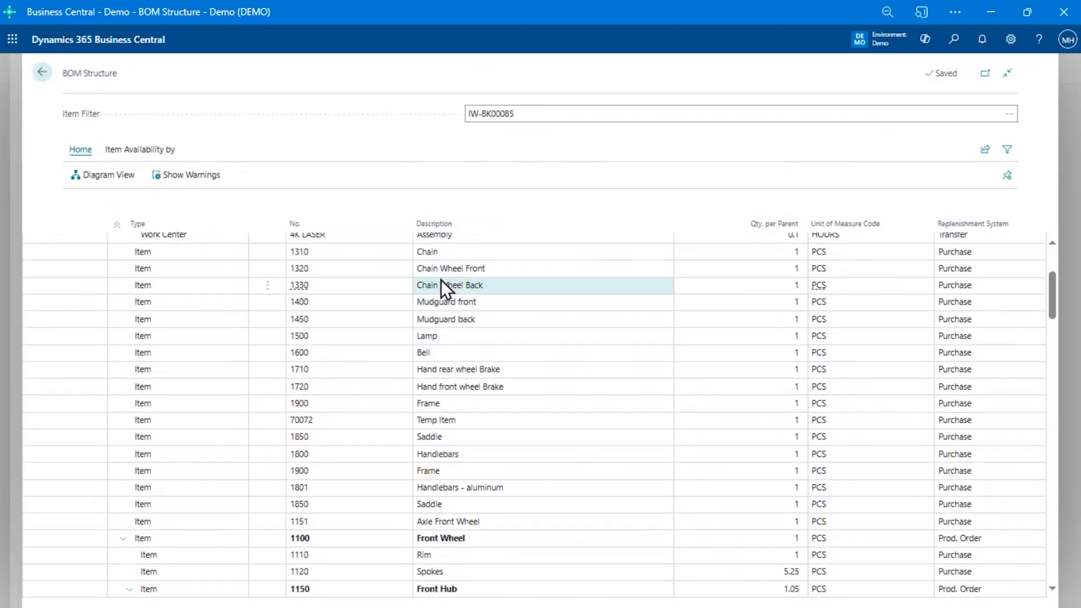
scroll(475, 292, "up", 3)
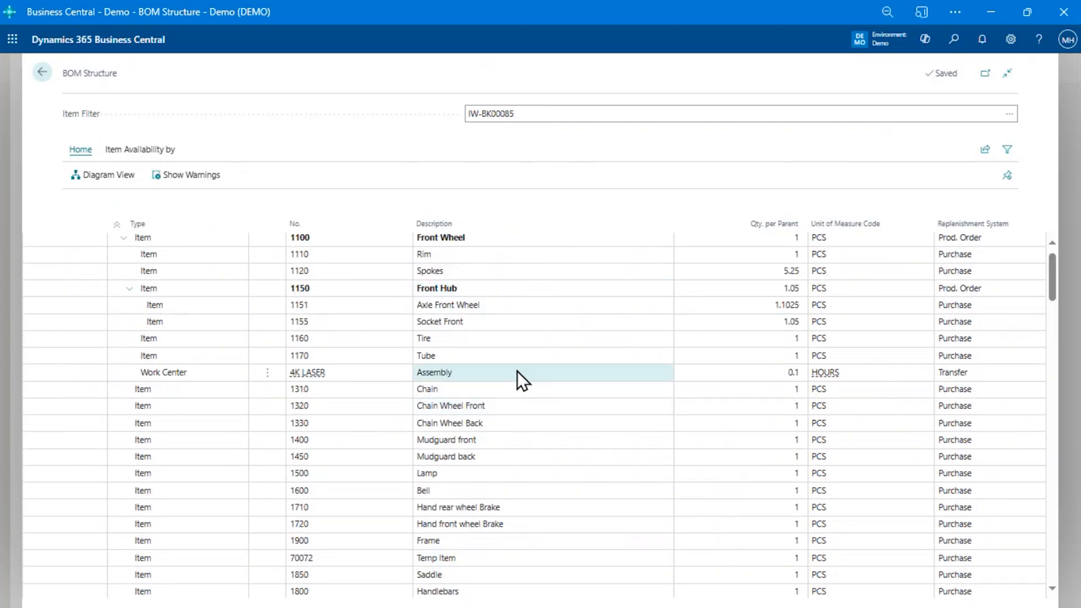
scroll(517, 370, "down", 15)
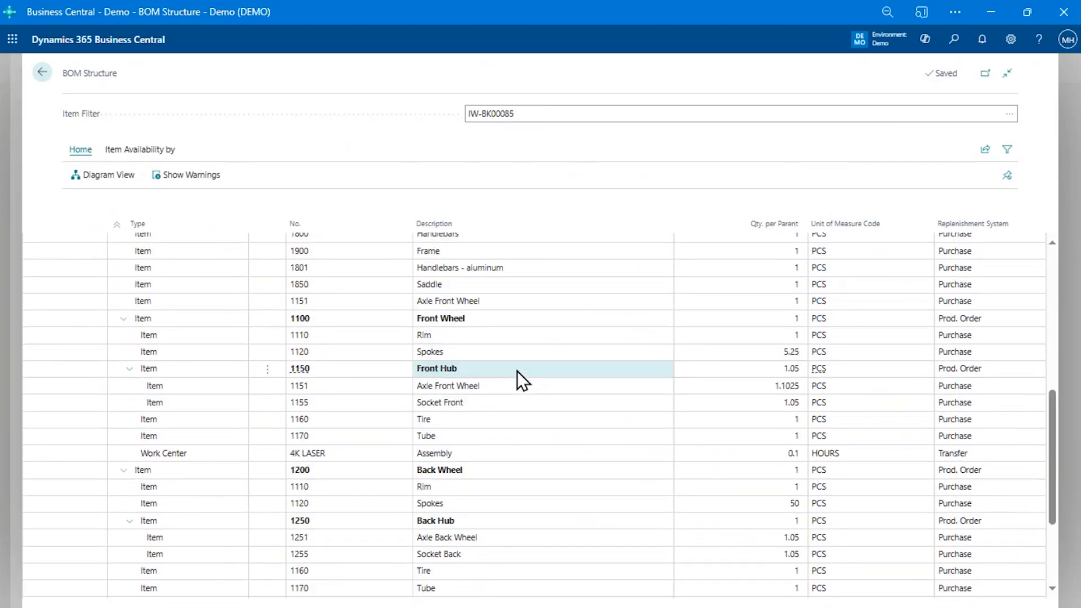
scroll(517, 370, "up", 5)
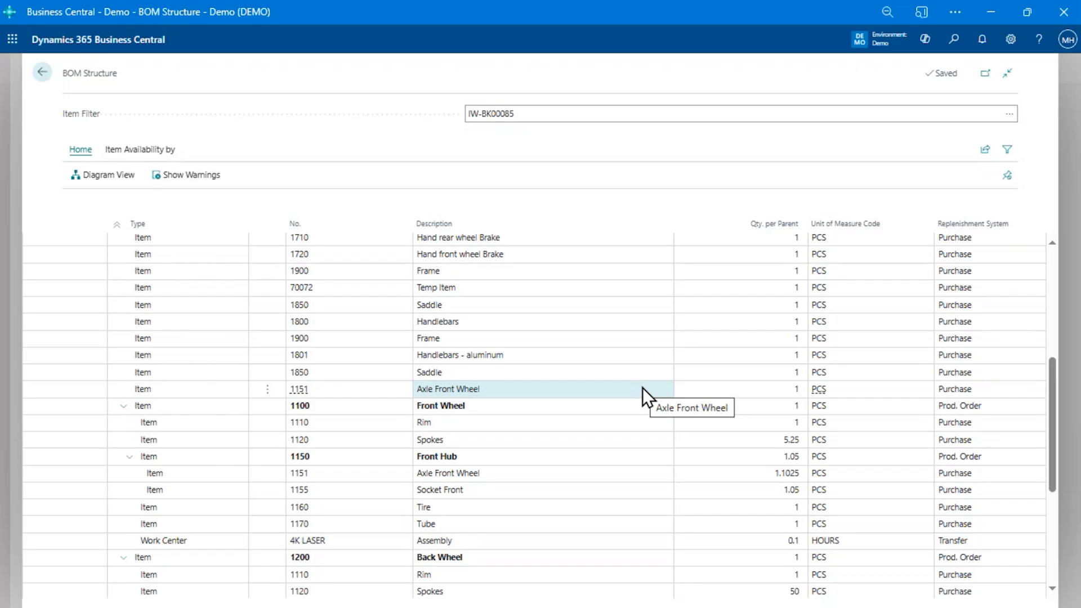
scroll(633, 394, "down", 5)
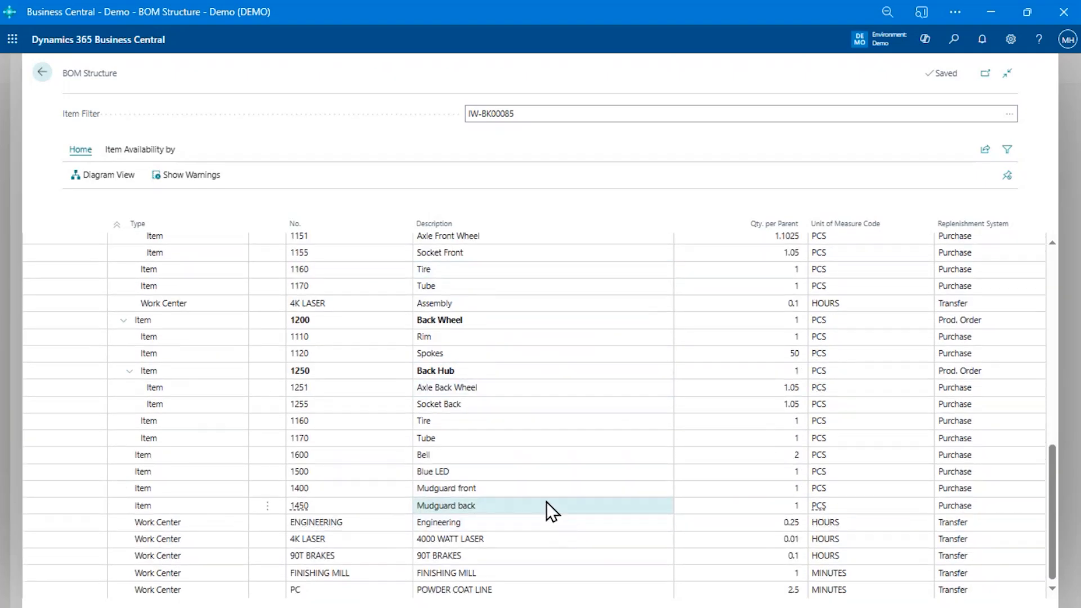
left_click(543, 488)
key("shift+Down")
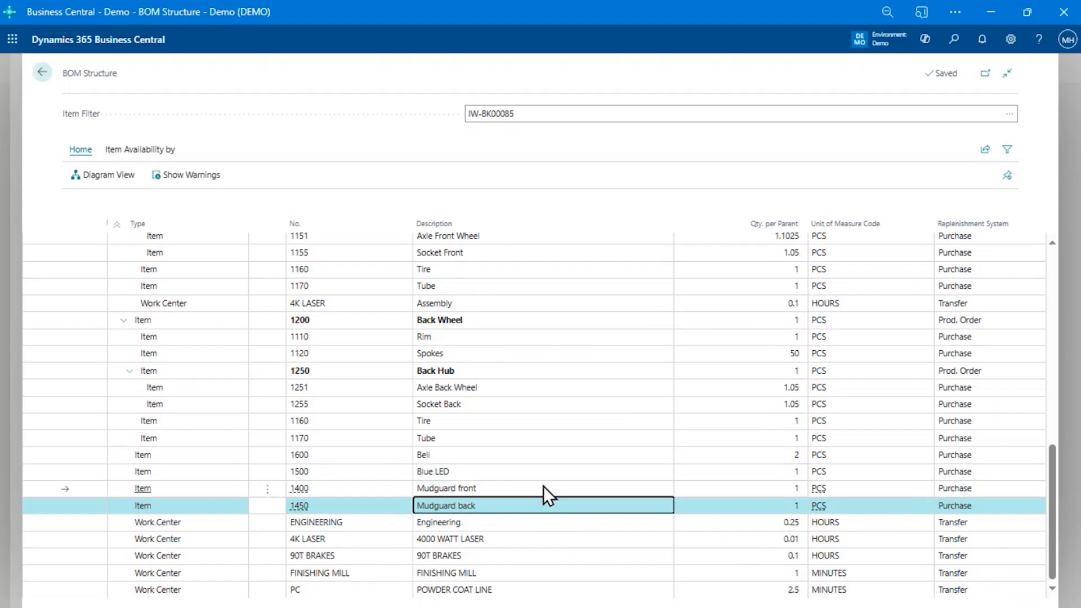
left_click(515, 484)
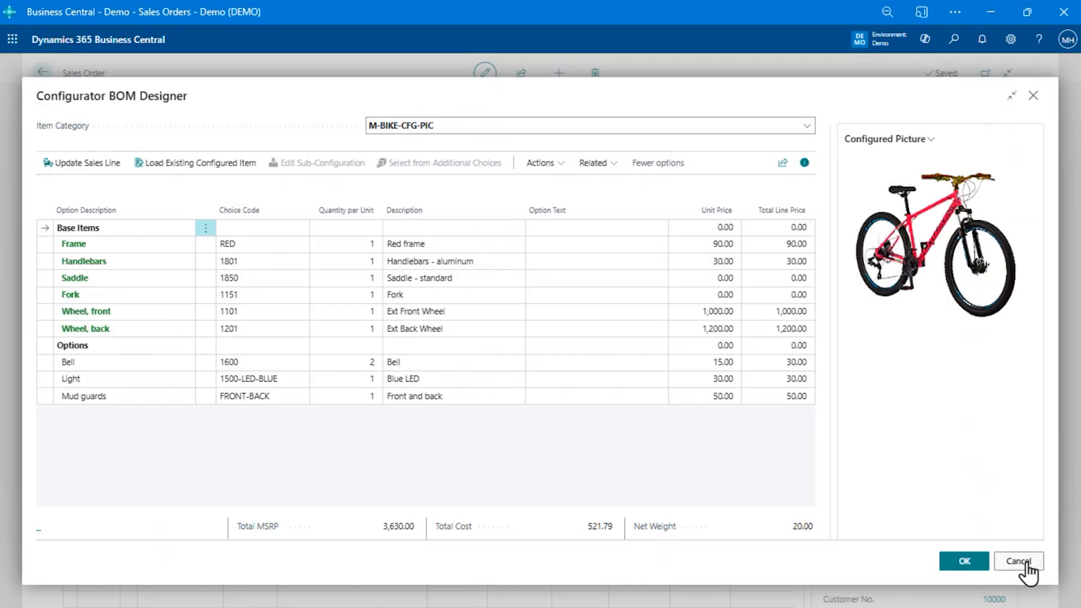
left_click(965, 561)
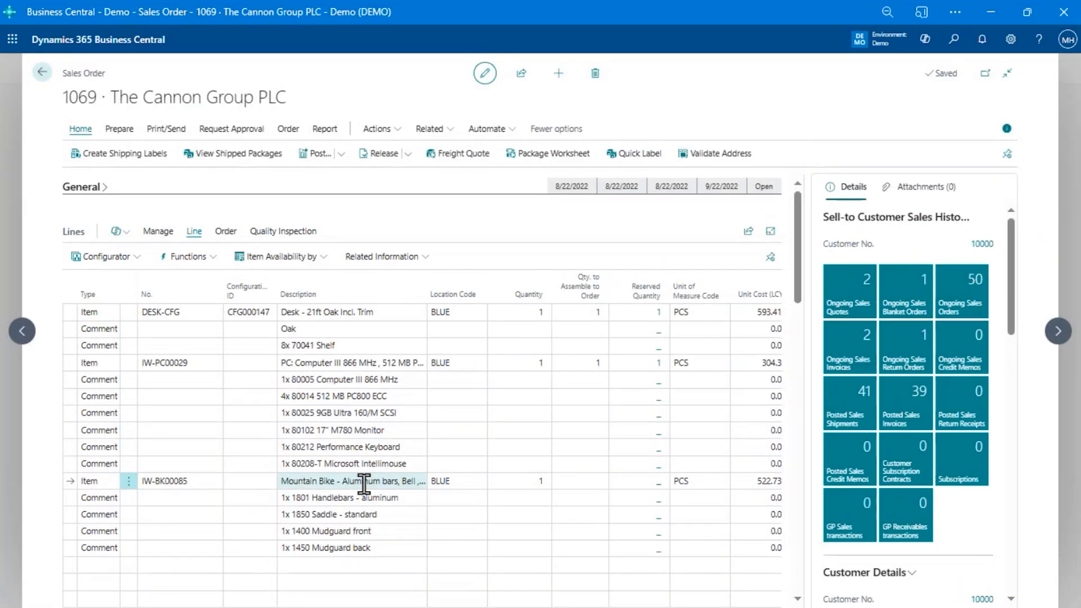
Open the Bulk Configurator for the first DESK-CFG sales line and add a desk configuration with a Sales Quantity of 2
left_click(126, 275)
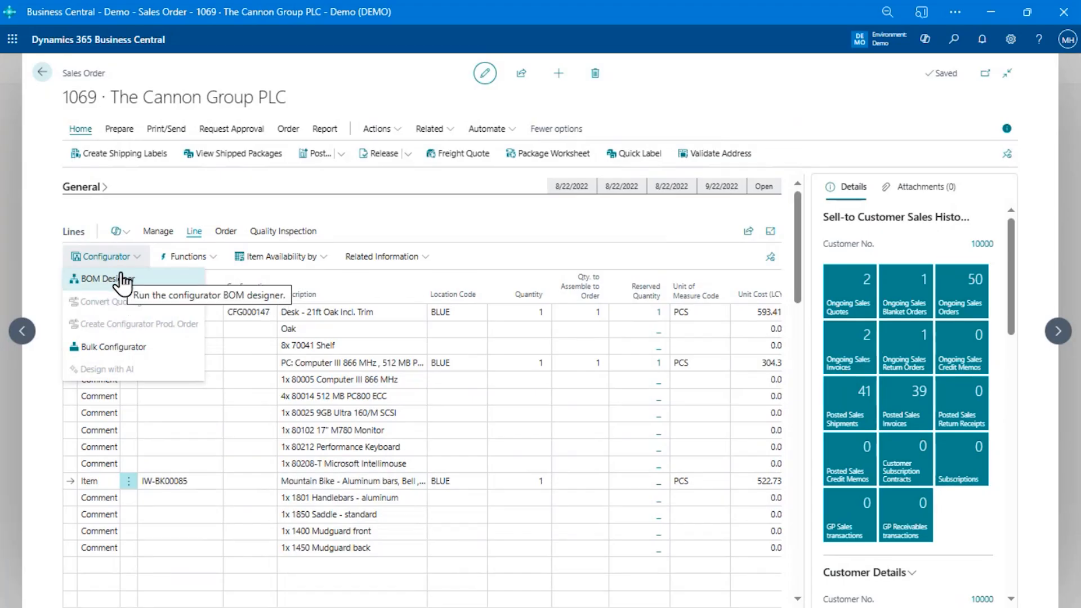
left_click(345, 482)
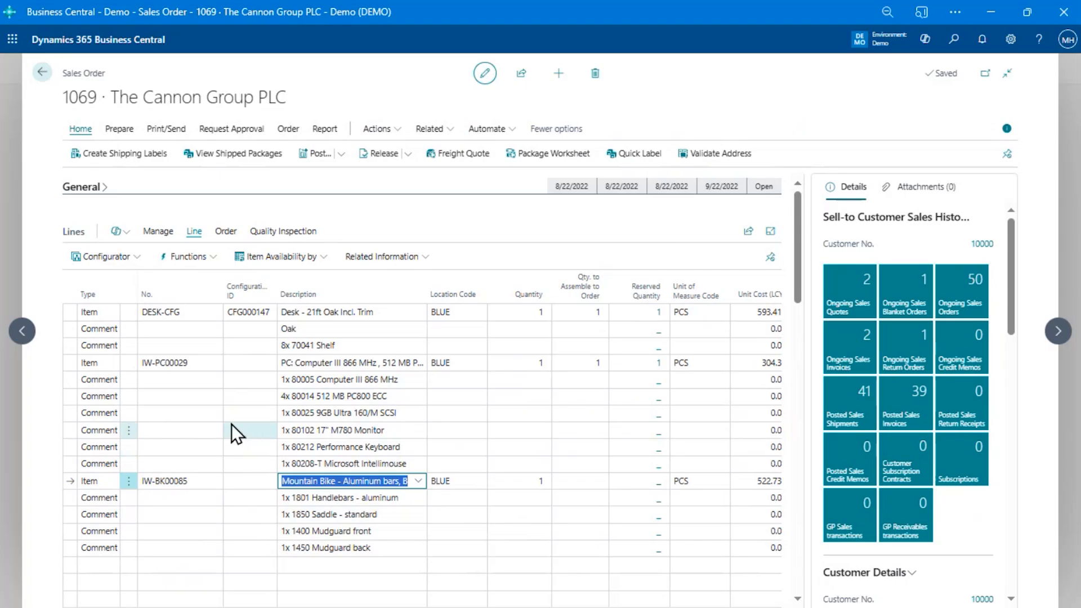
left_click(184, 313)
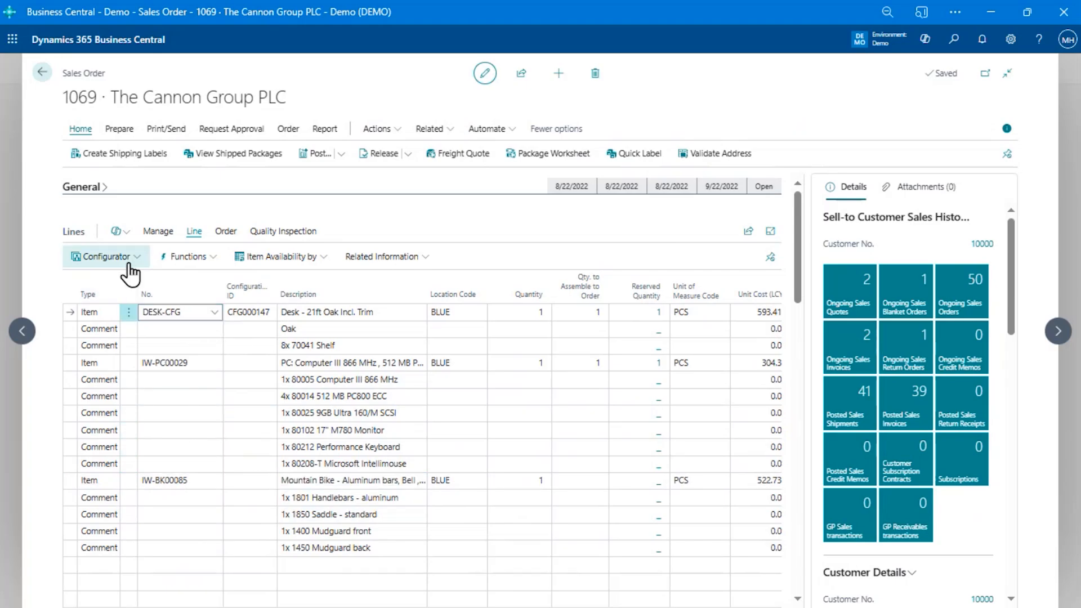
left_click(129, 264)
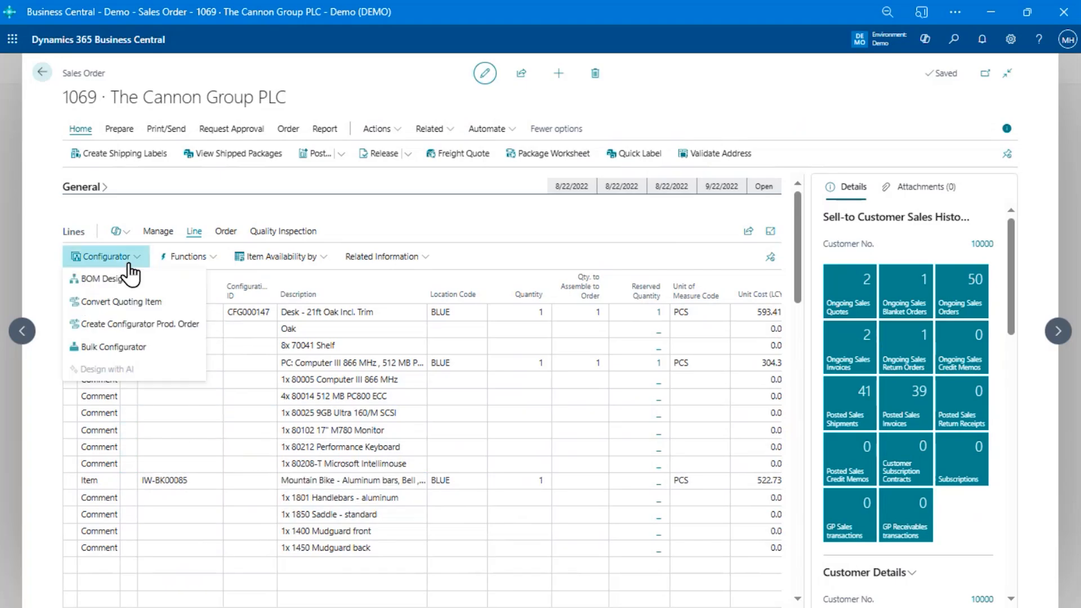
left_click(160, 346)
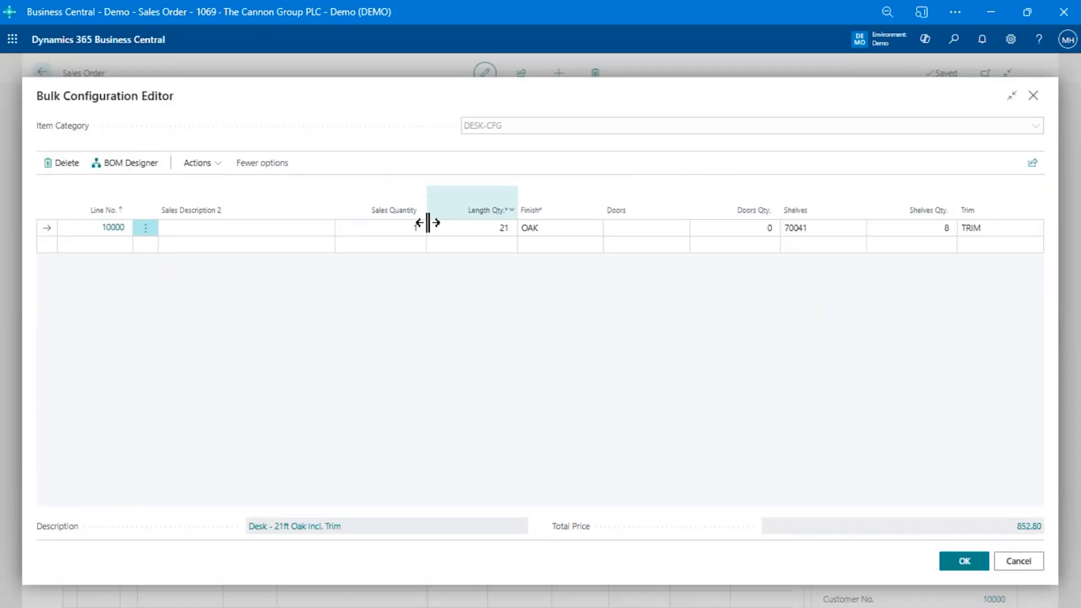
left_click(400, 244)
type("2")
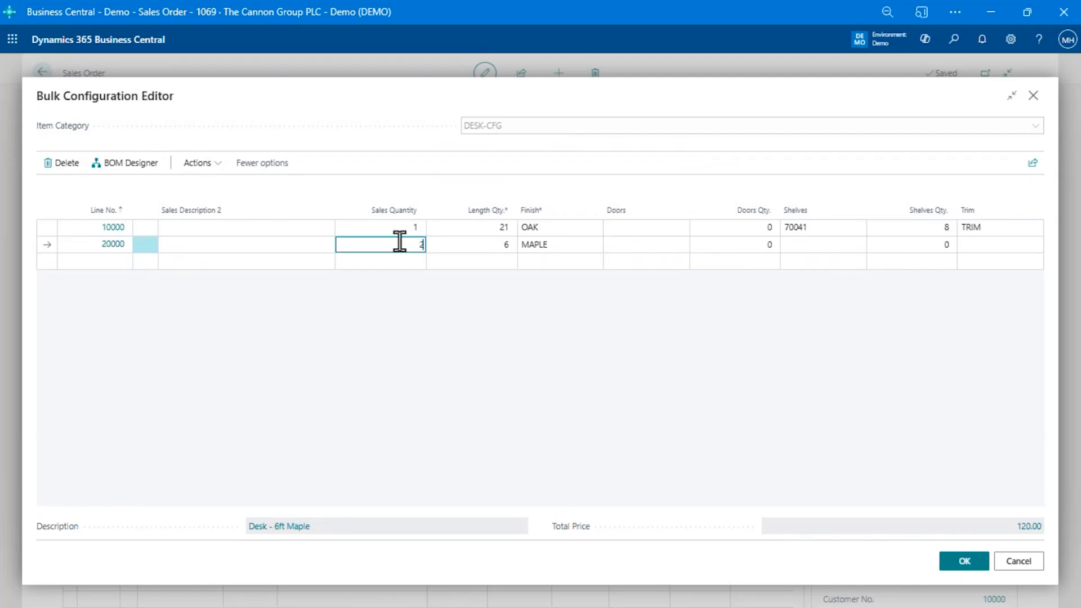
key("Tab")
key("Tab")
left_click(400, 242)
Add another desk configuration with Sales Quantity 2, Length Qty. 8 and the BIRCH finish
key("Down")
type("2")
key("Tab")
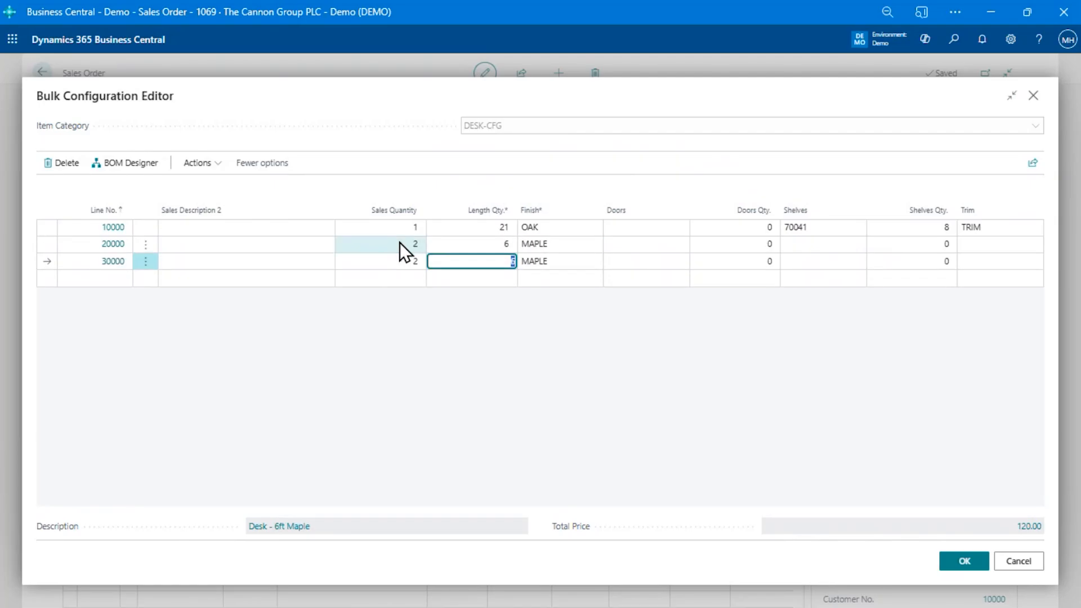
type("8")
key("Tab")
type("B")
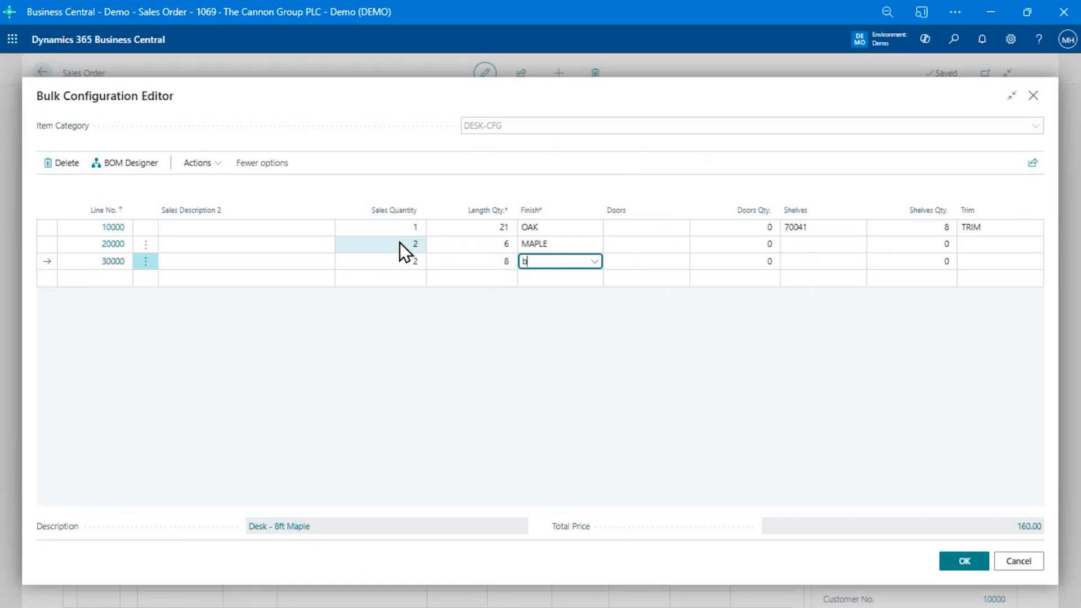
key("Tab")
Choose 70011 (Glass Door) as the birch desk's Doors option and set its Doors Qty. to 2
key("alt+Down")
key("Down")
key("Down")
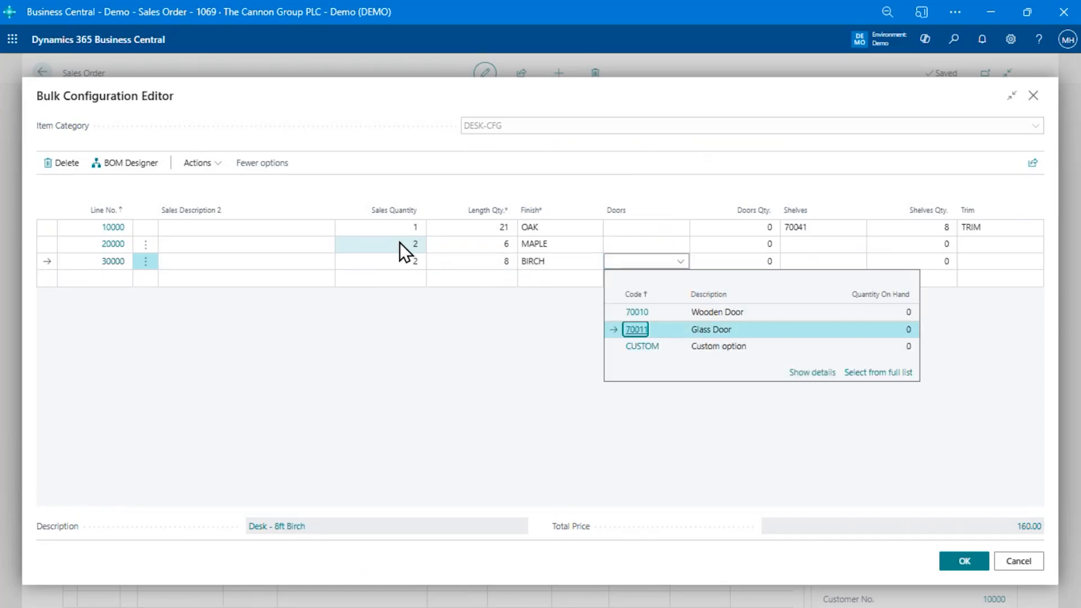
key("Tab")
type("2")
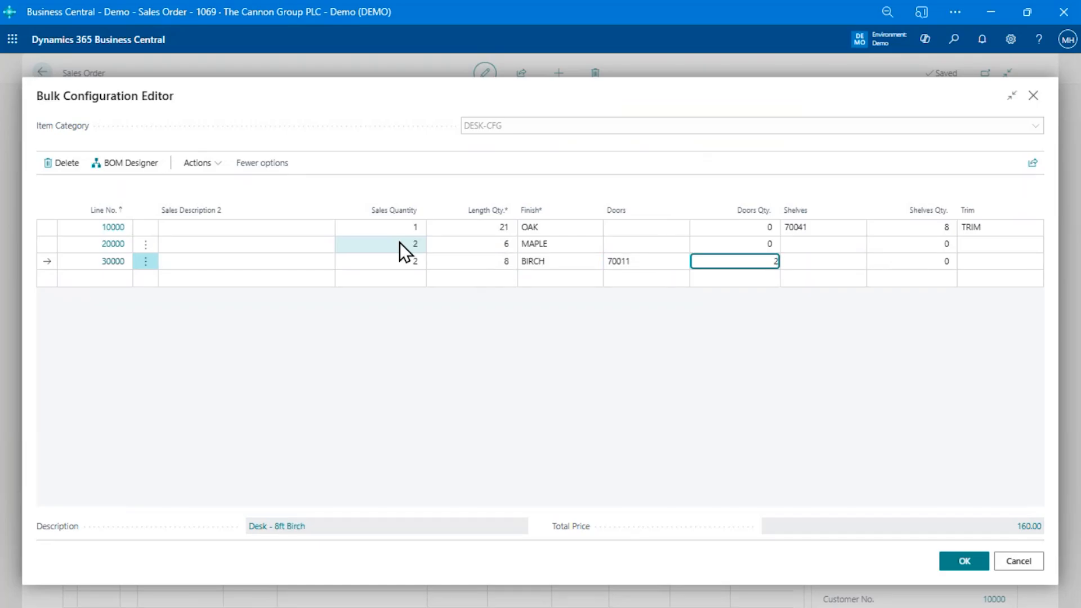
key("Tab")
Add TRIM to the birch desk configuration and accept the bulk configurations into the sales order
key("Tab")
type("t")
key("Up")
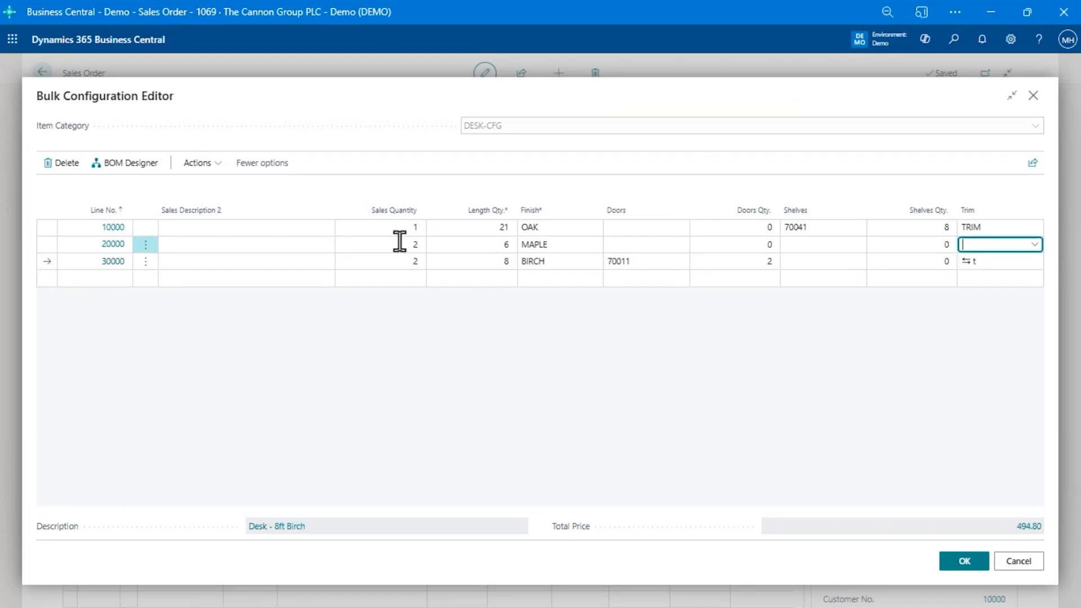
key("Down")
key("shift+Tab")
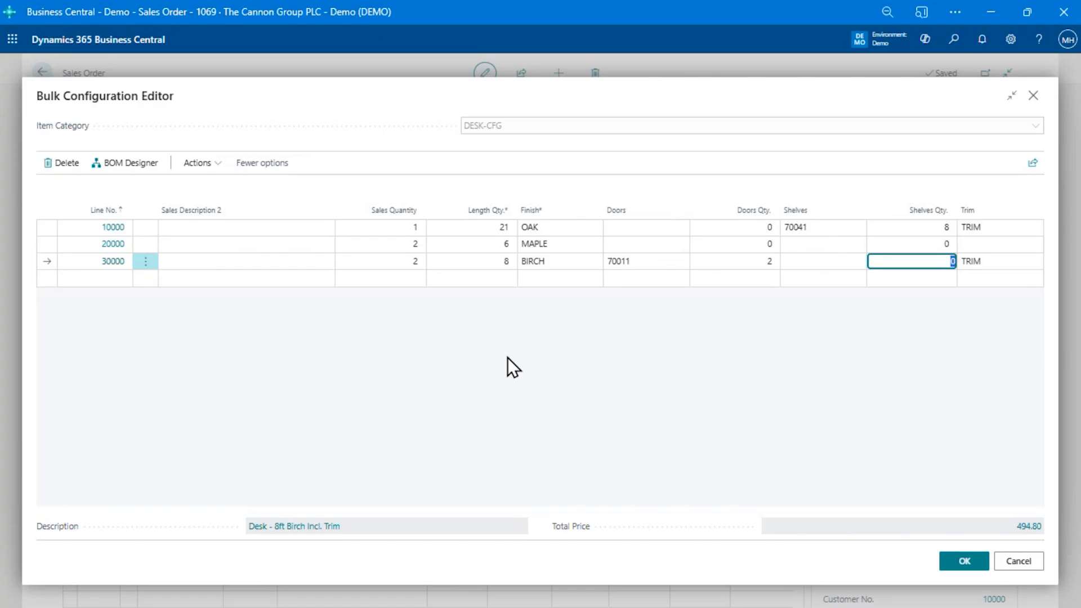
left_click(961, 561)
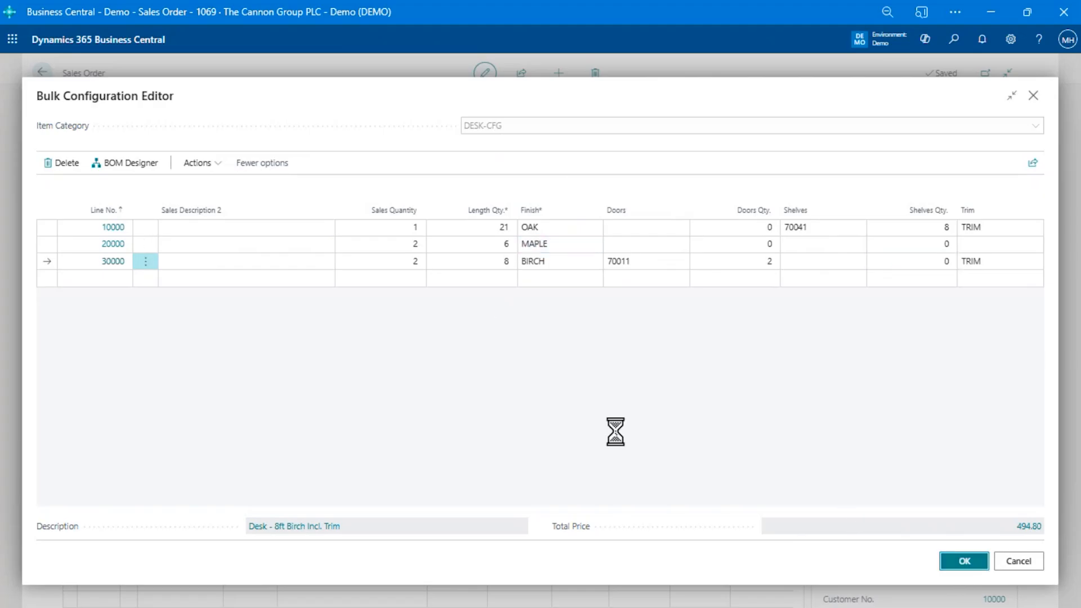
Add a new sales line of type Item below the birch desk's Glass Door comment and open Design with AI for it
scroll(410, 489, "down", 1)
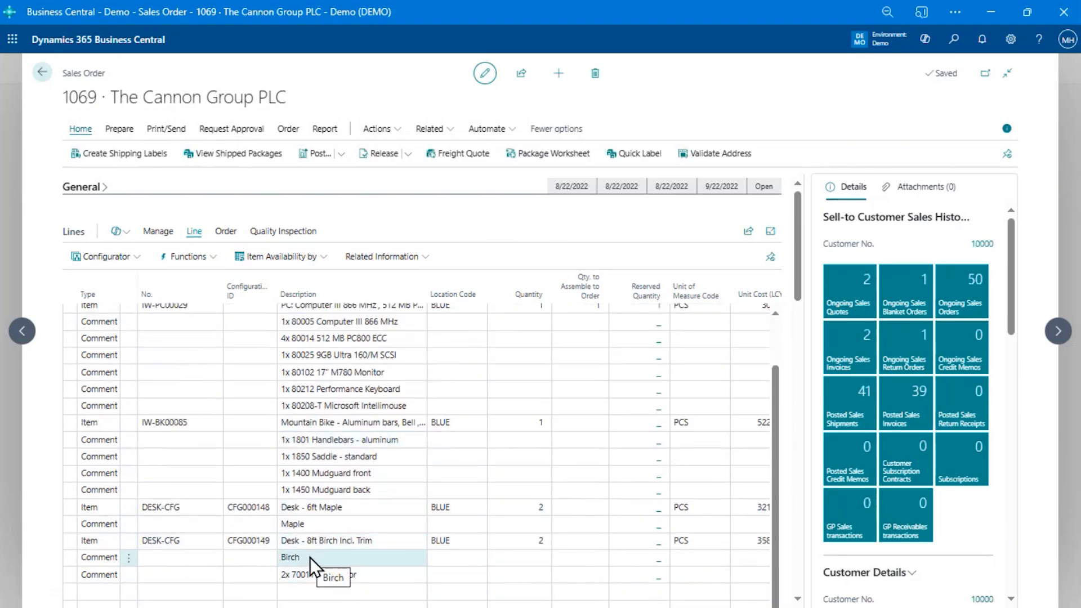
scroll(310, 557, "up", 2)
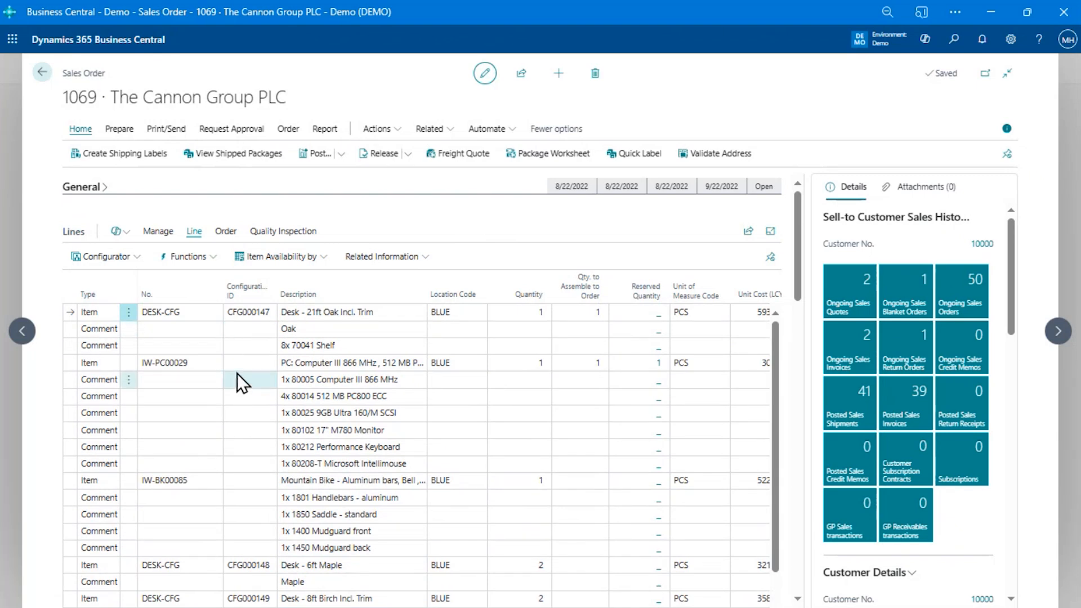
left_click(128, 261)
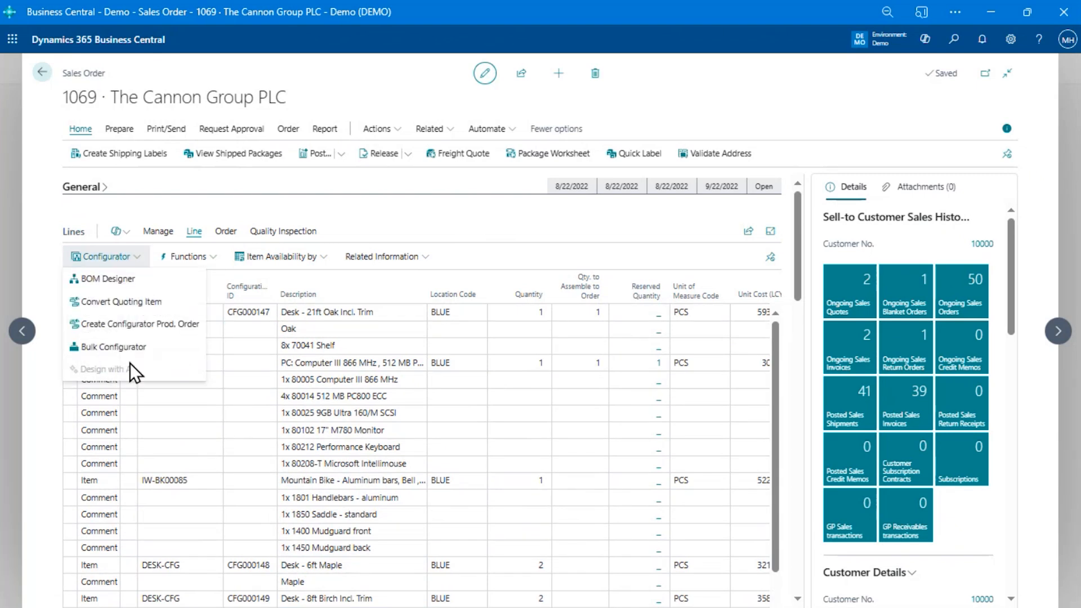
left_click(189, 480)
scroll(214, 506, "down", 1)
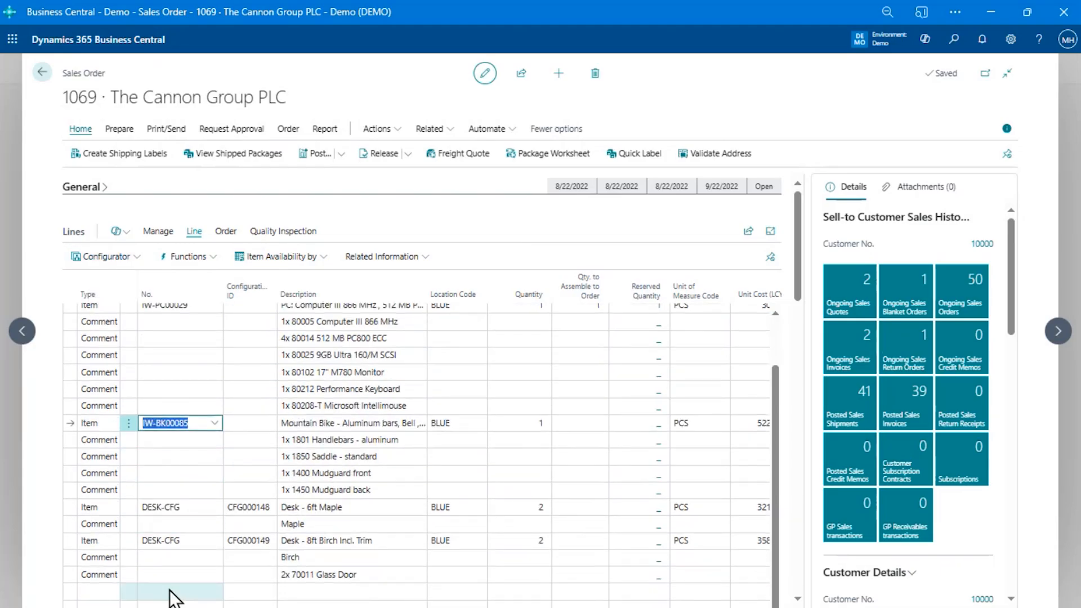
left_click(92, 593)
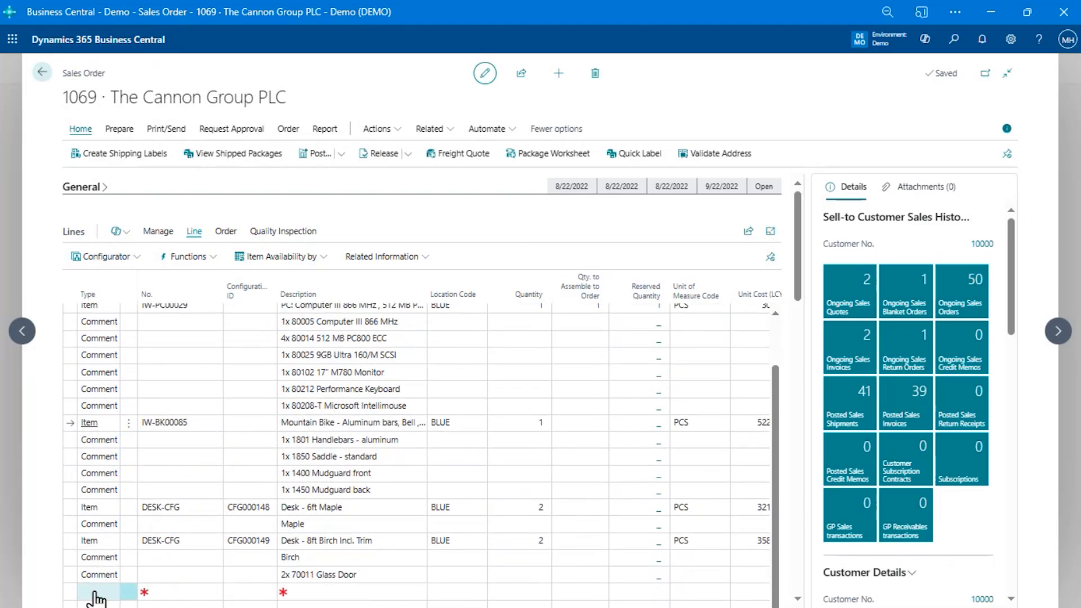
left_click(97, 593)
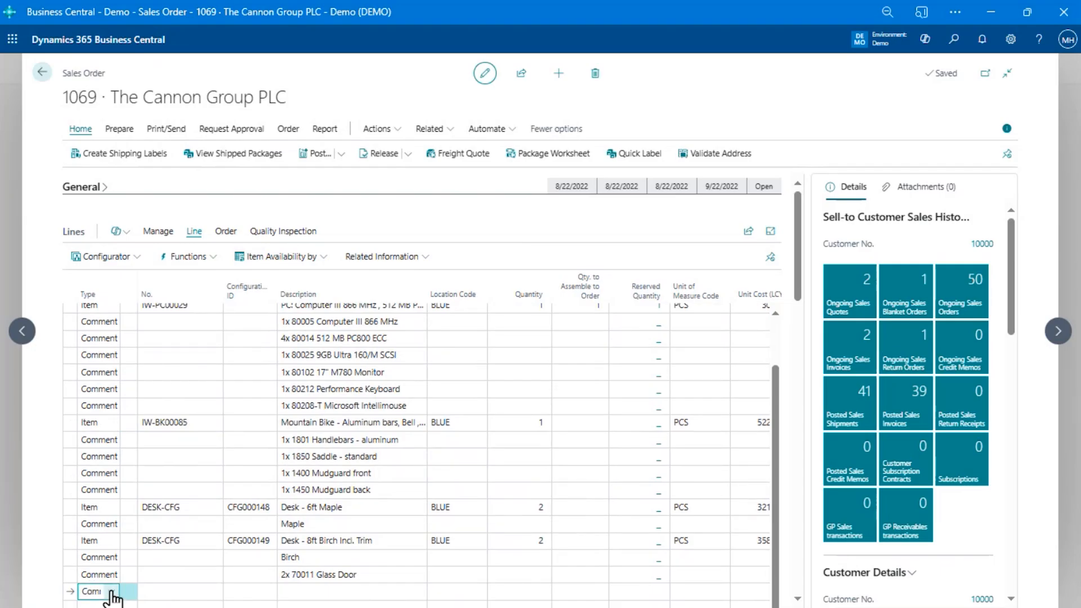
left_click(111, 591)
left_click(133, 523)
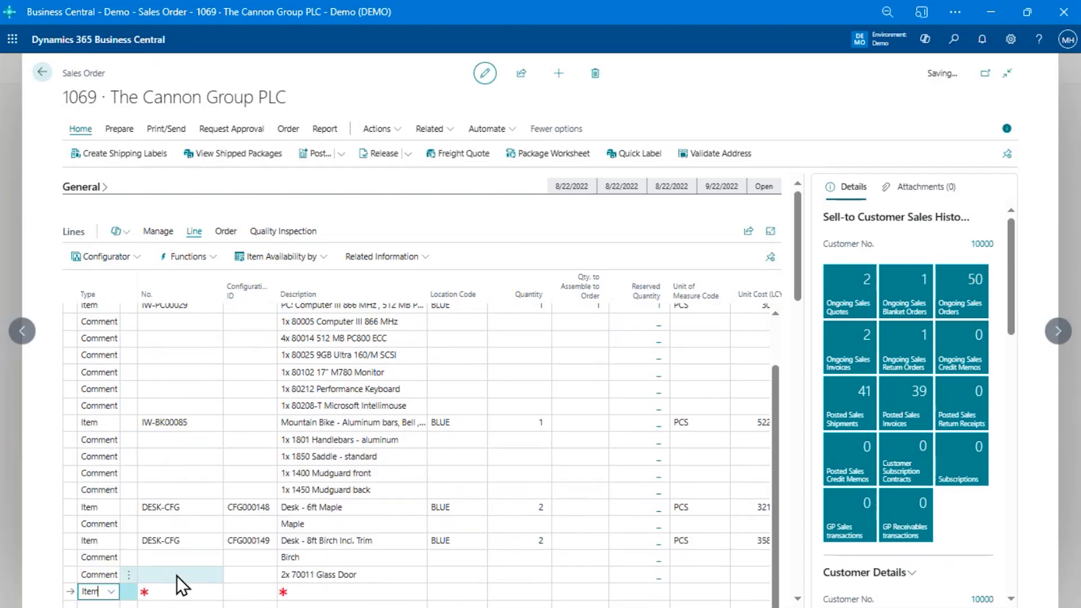
left_click(113, 262)
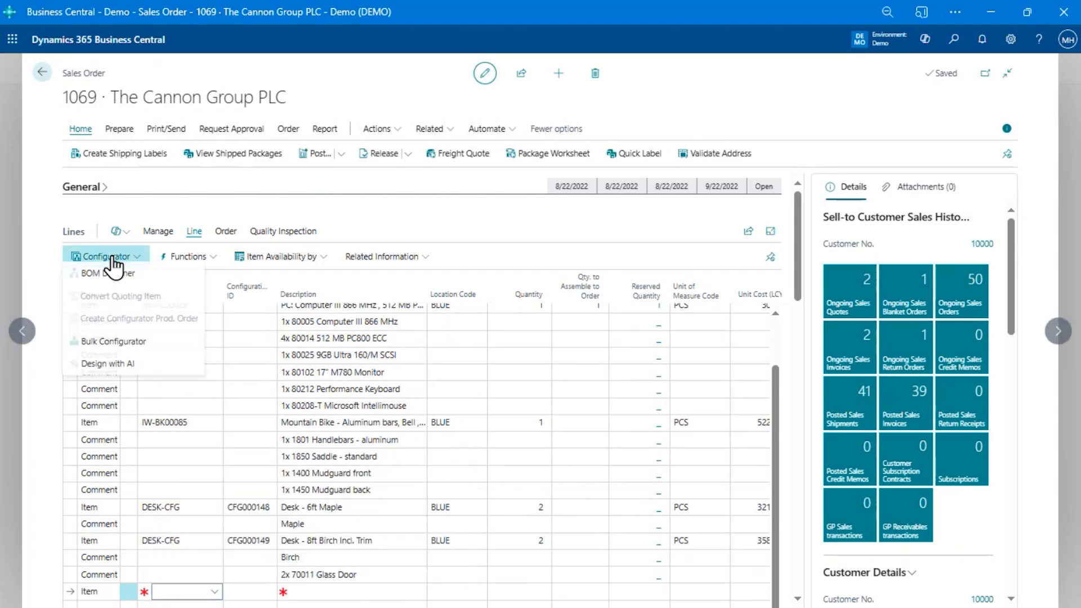
left_click(140, 369)
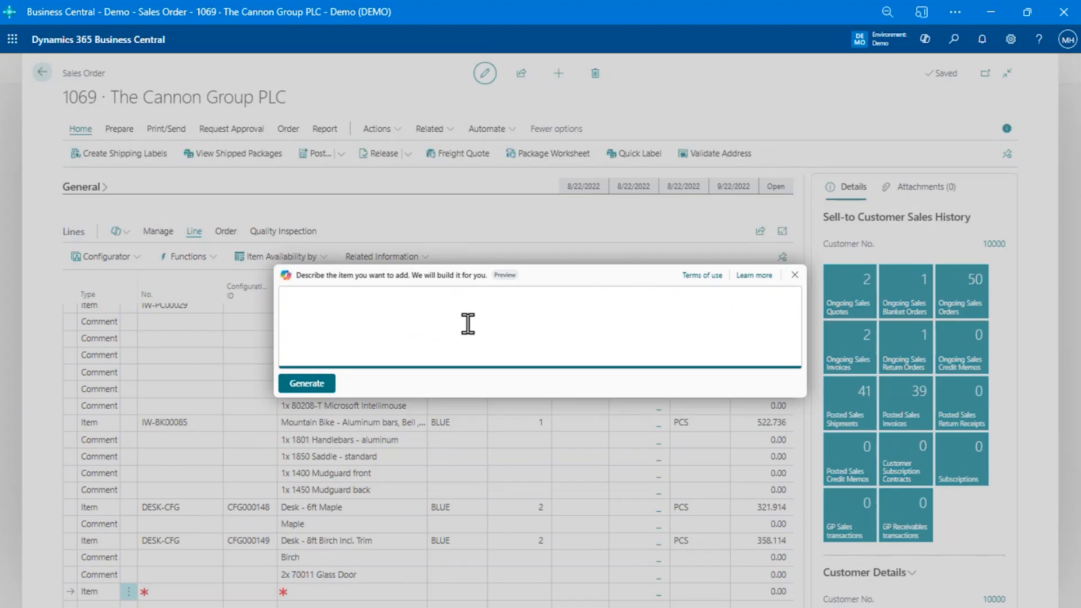
Try to start voice typing for the AI item description
key("super+h")
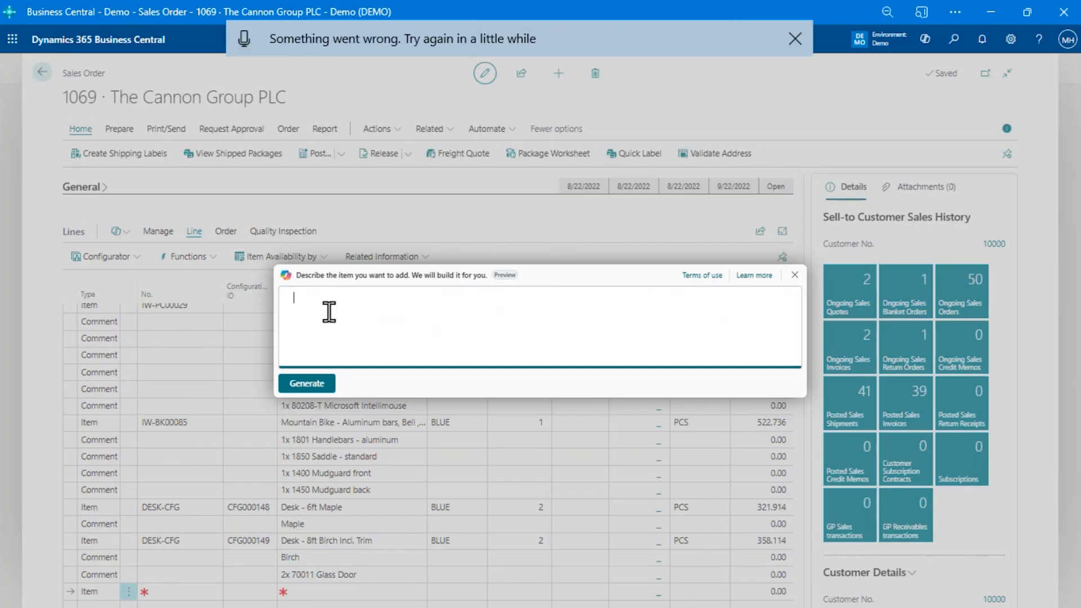
left_click(245, 37)
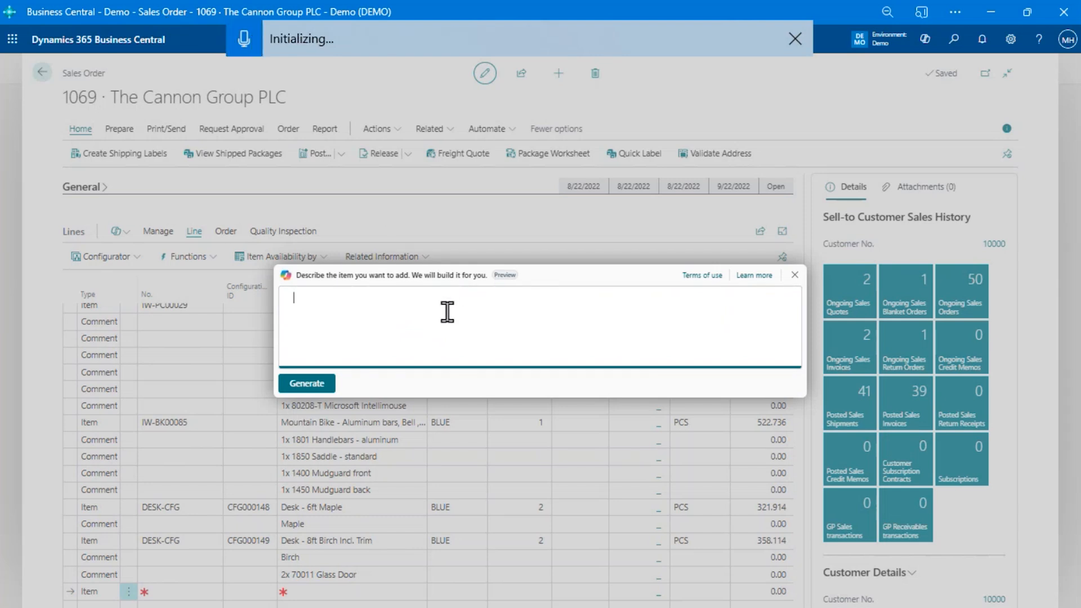
left_click(252, 38)
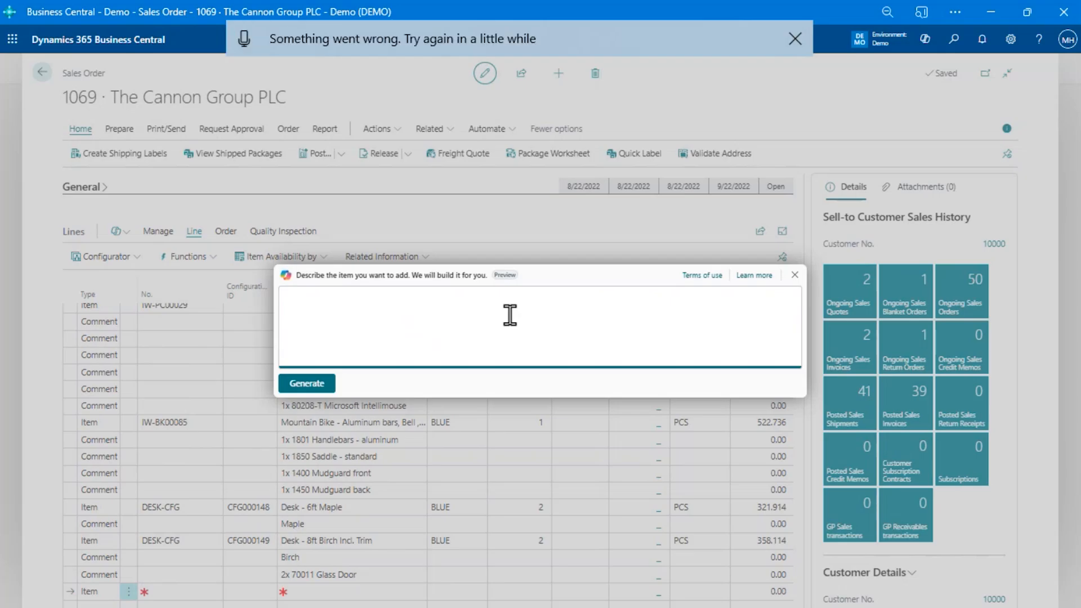
Describe the item as "red mountain bike with rear mudguard and aluminum handlebars", dismiss voice typing and generate the item
type("red mountain bike with rear mudg")
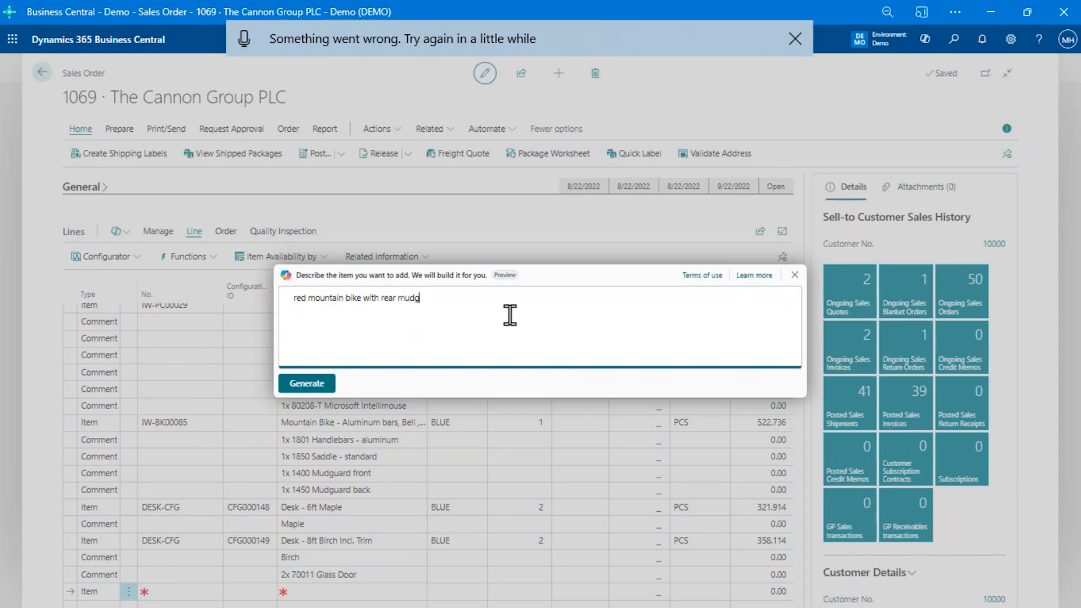
type("uard and aluminum handlebars")
left_click(796, 38)
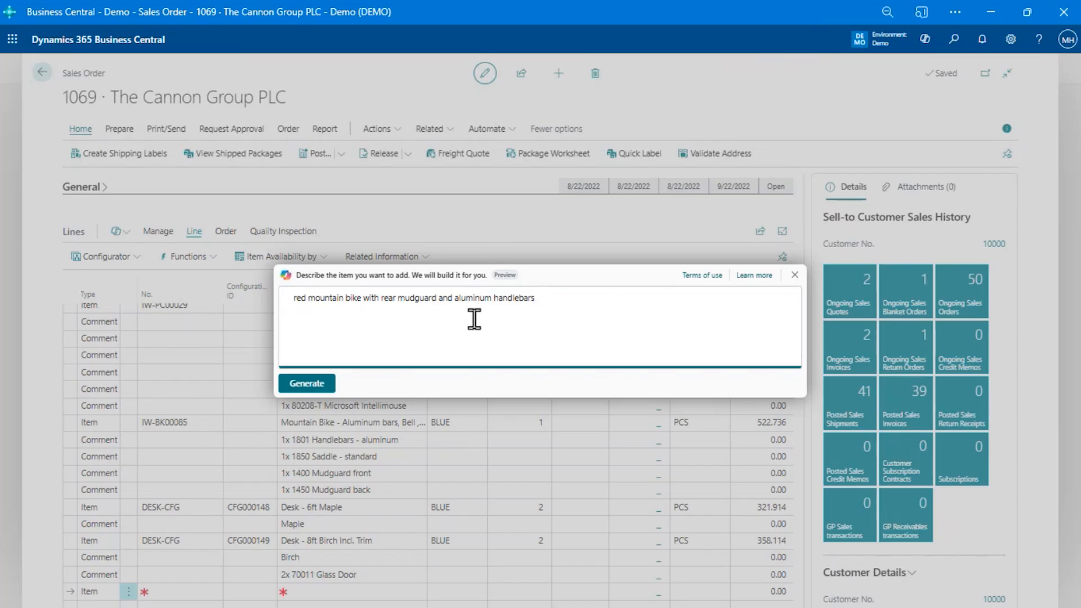
left_click(308, 386)
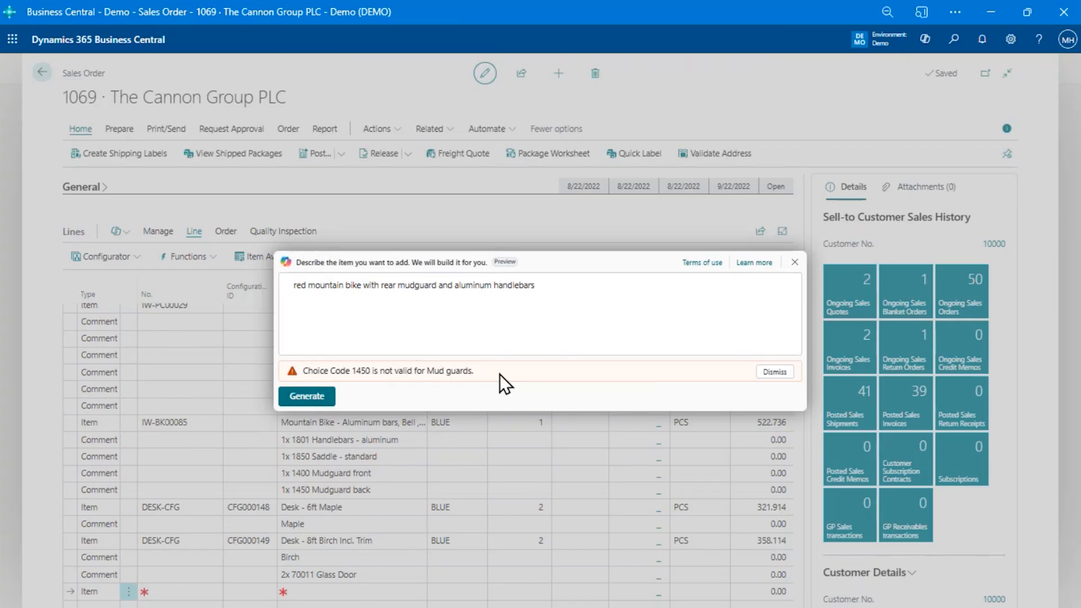
Remove "rear mudguard" from the description, regenerate the bike with the suggested light added, and discard the resulting configuration
left_click(478, 307)
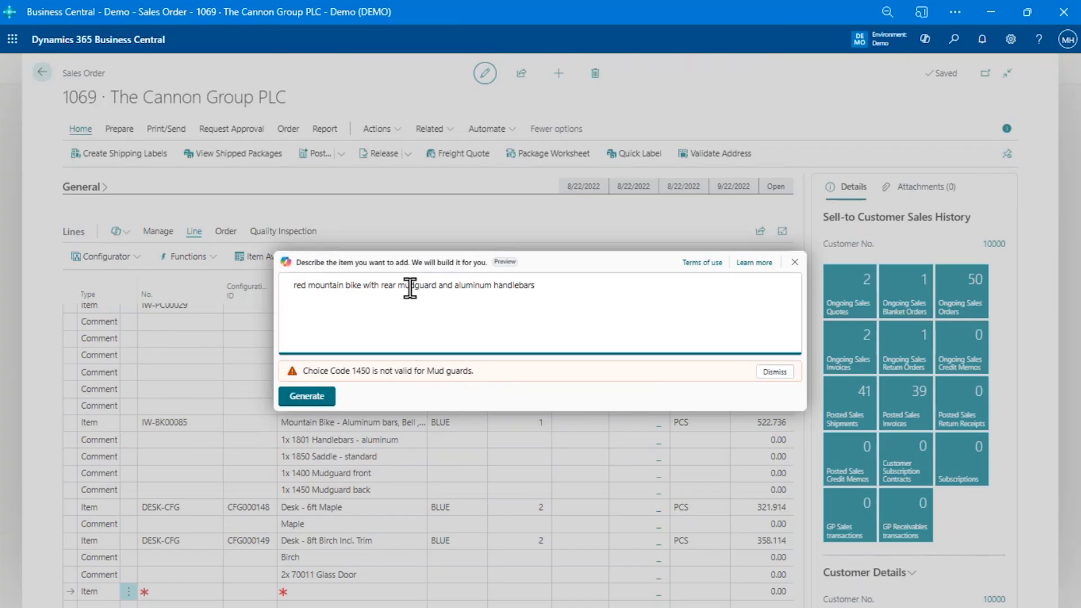
double_click(392, 285)
key("ctrl+shift+Right")
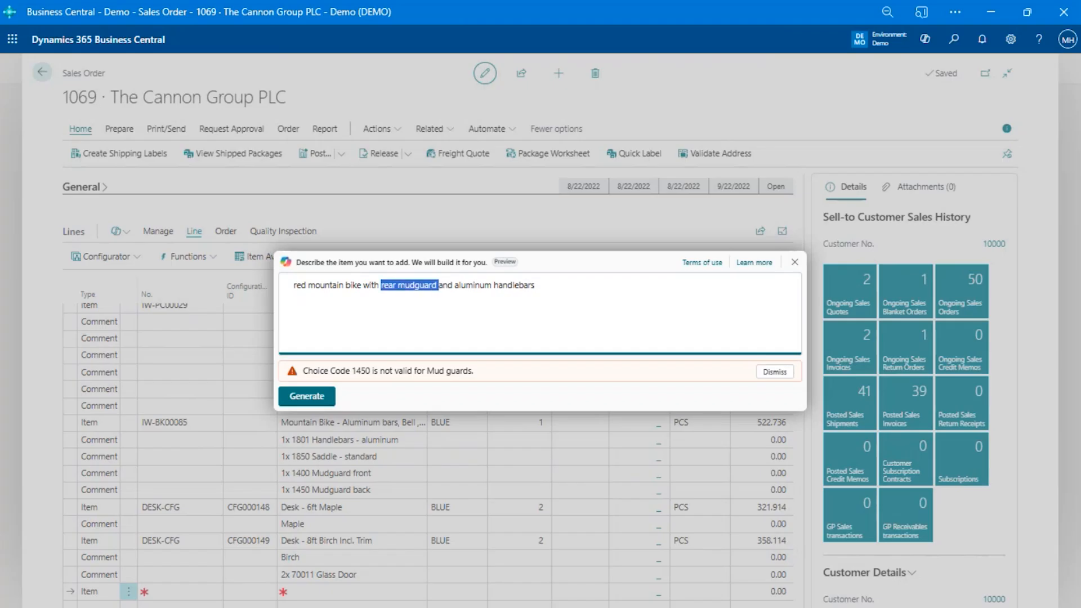
key("BackSpace")
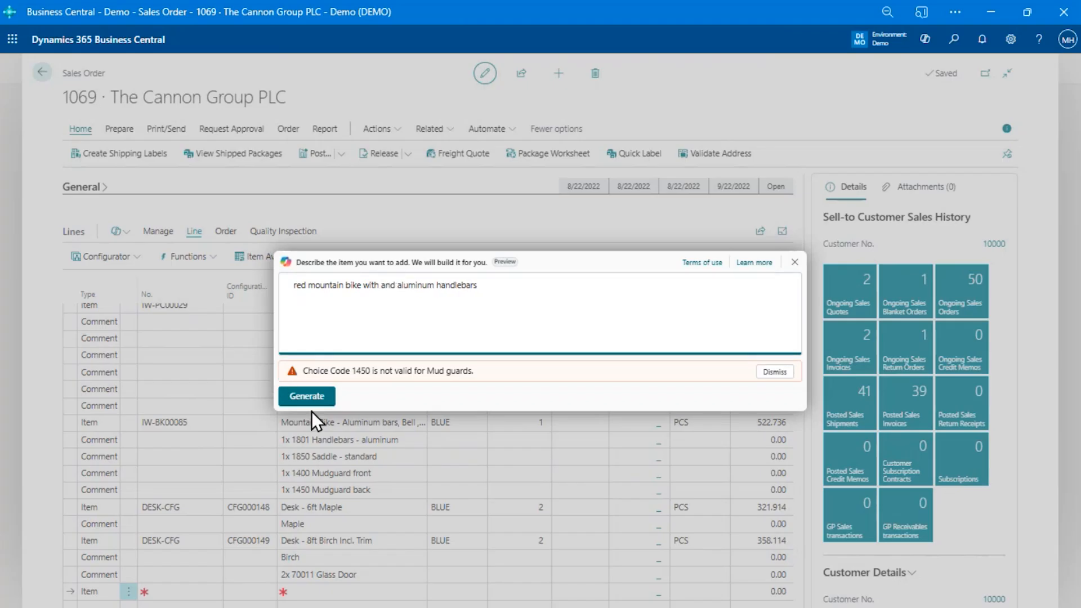
left_click(309, 395)
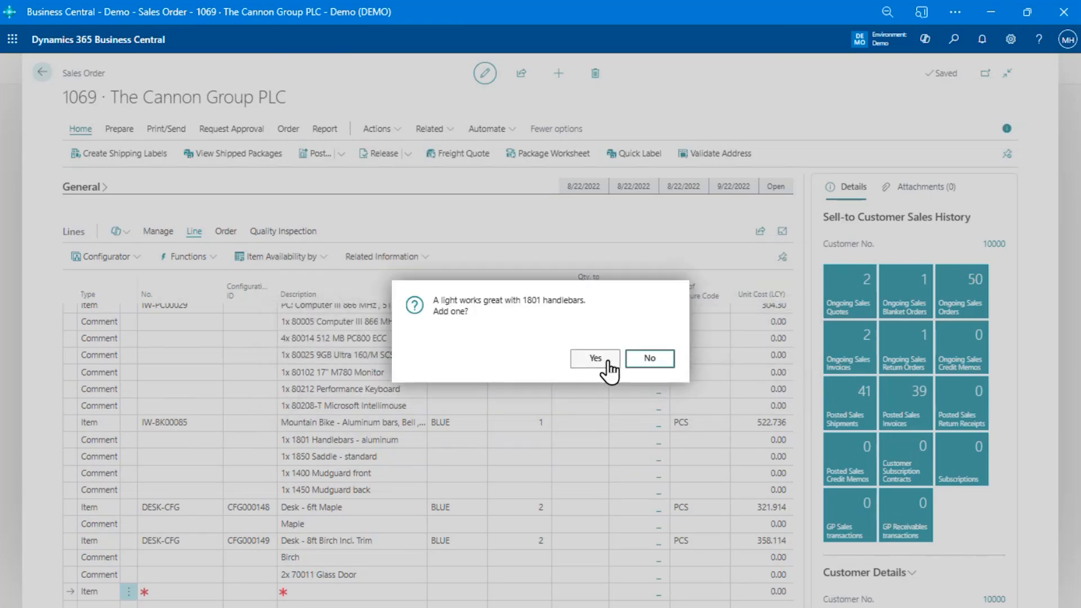
left_click(597, 362)
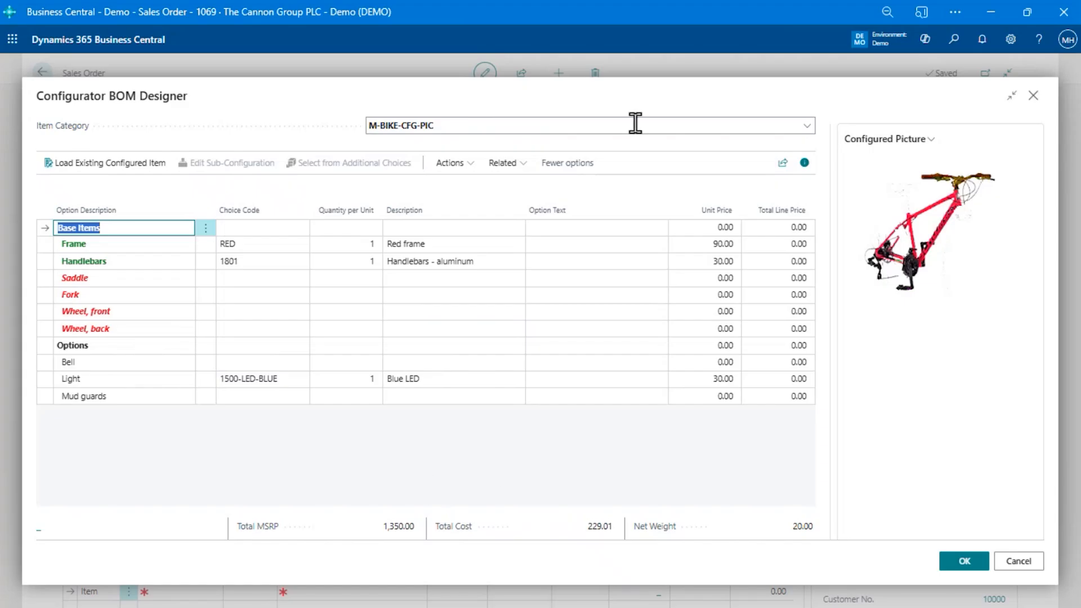
left_click(1020, 562)
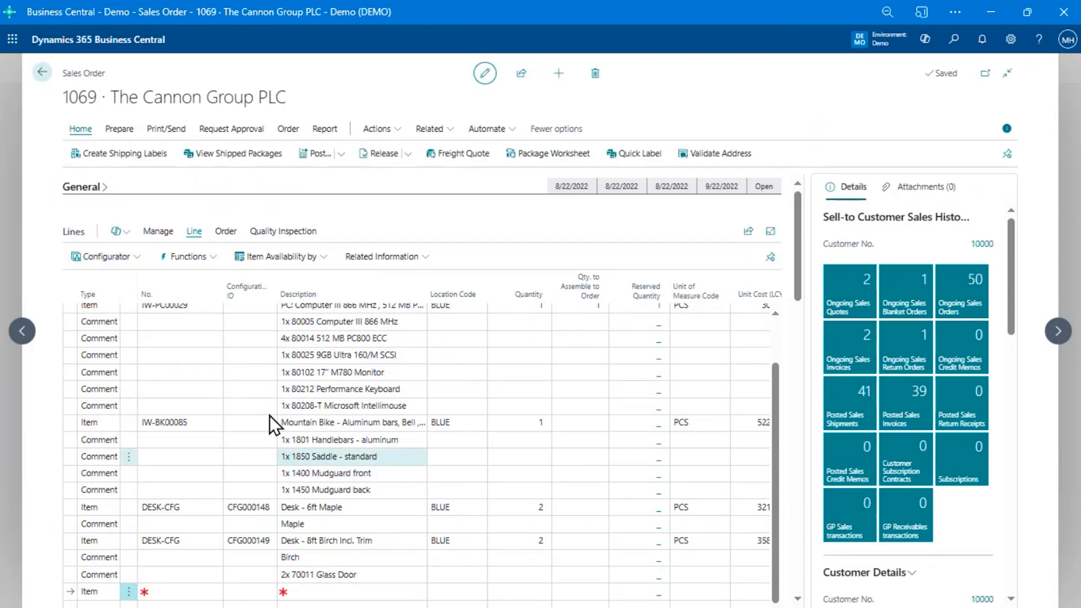
Review the IW-PC00029 sales line's configuration in the BOM Designer and close it without changes
scroll(424, 426, "up", 1)
scroll(423, 426, "up", 1)
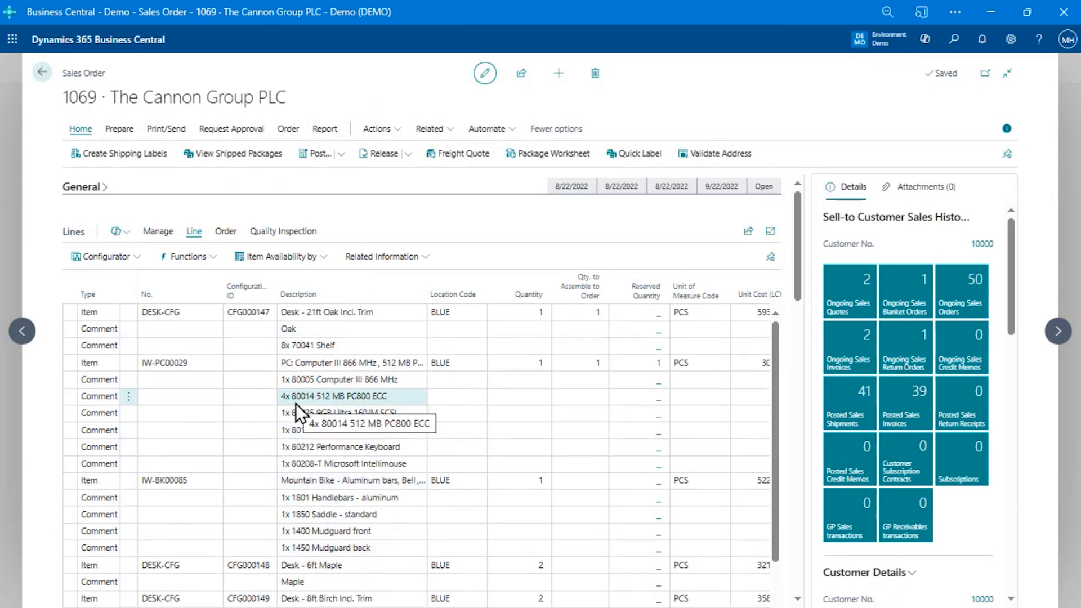
left_click(174, 364)
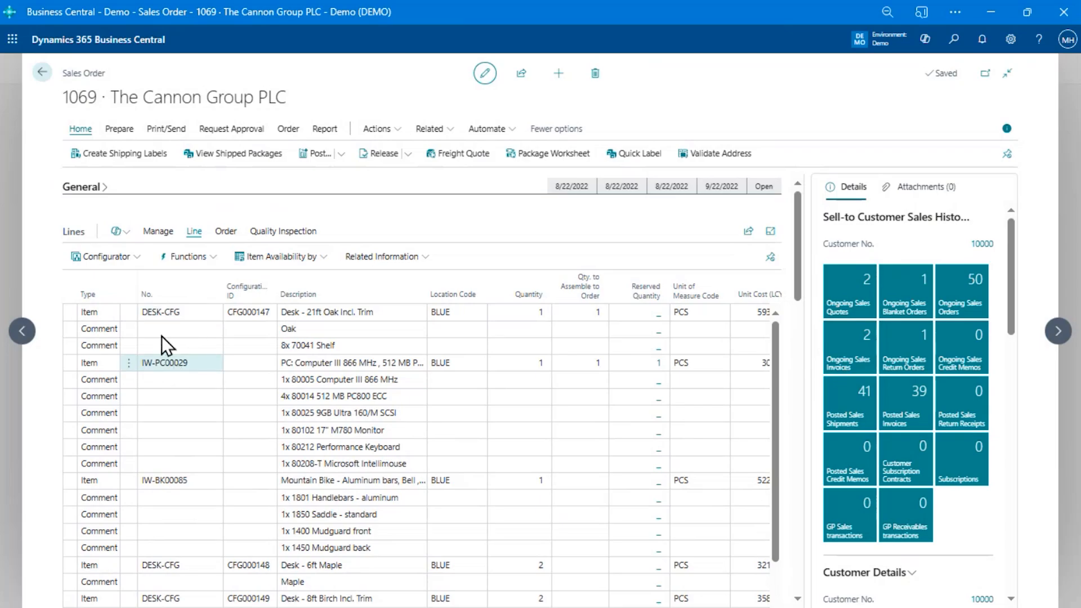
left_click(126, 260)
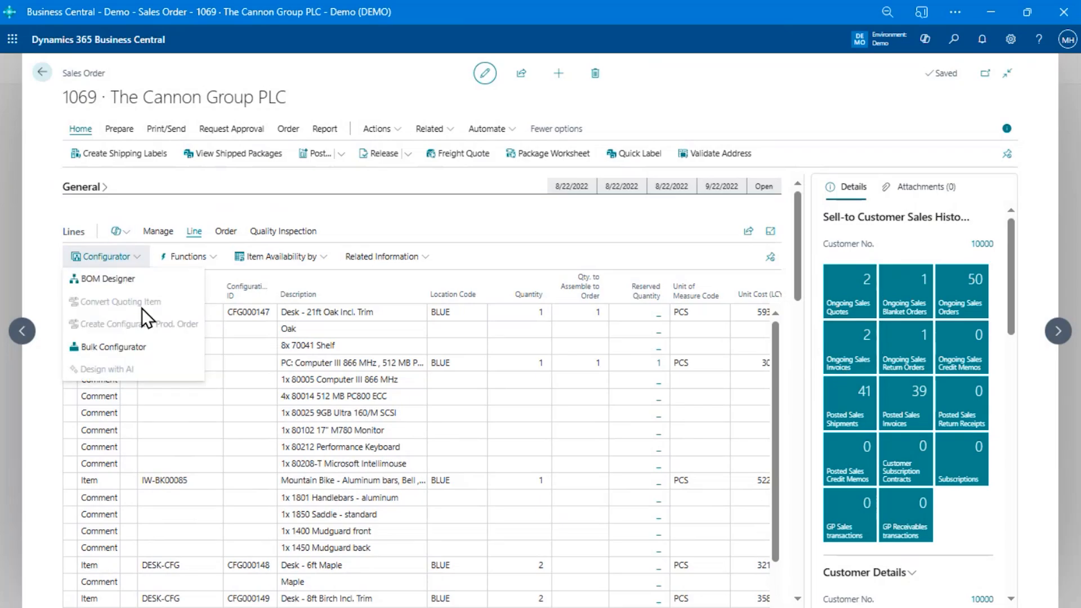
left_click(137, 279)
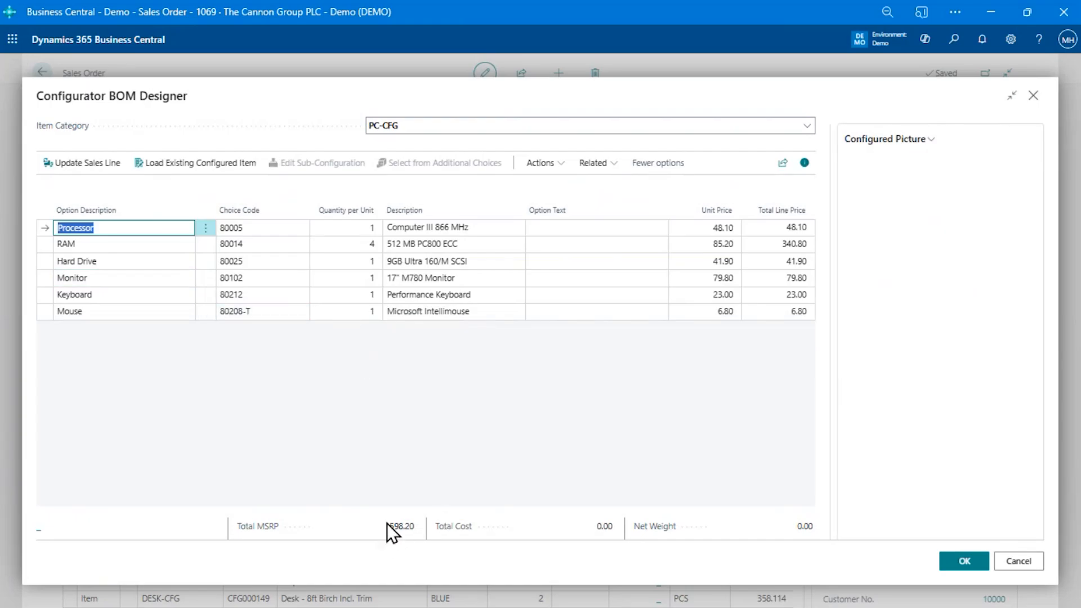
left_click(1024, 557)
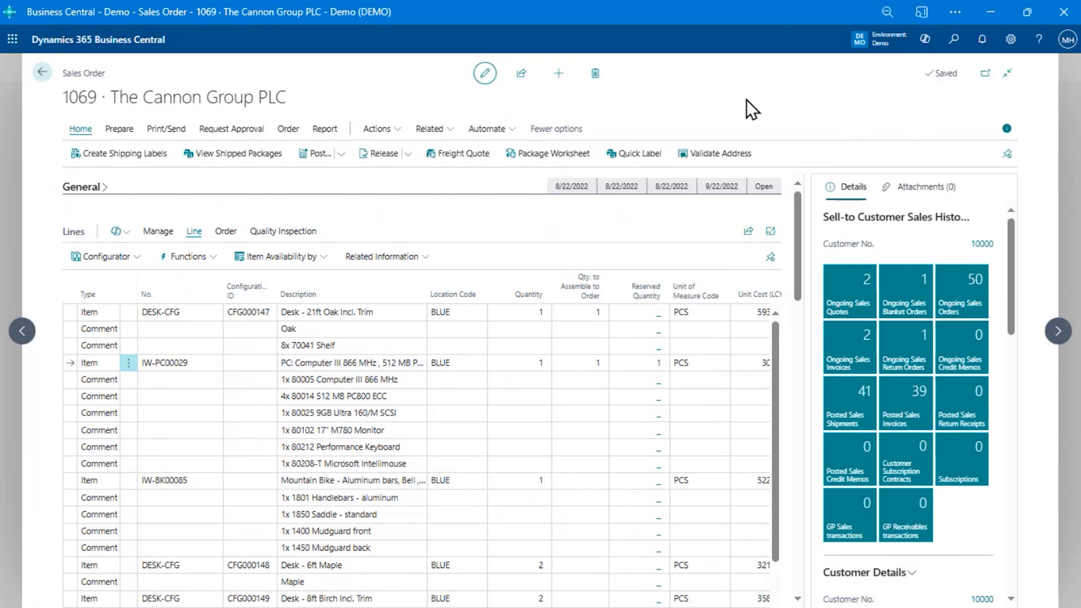
Leave the sales order, search for "con item cate", open Configurator Item Categories and browse the category list
key("Escape")
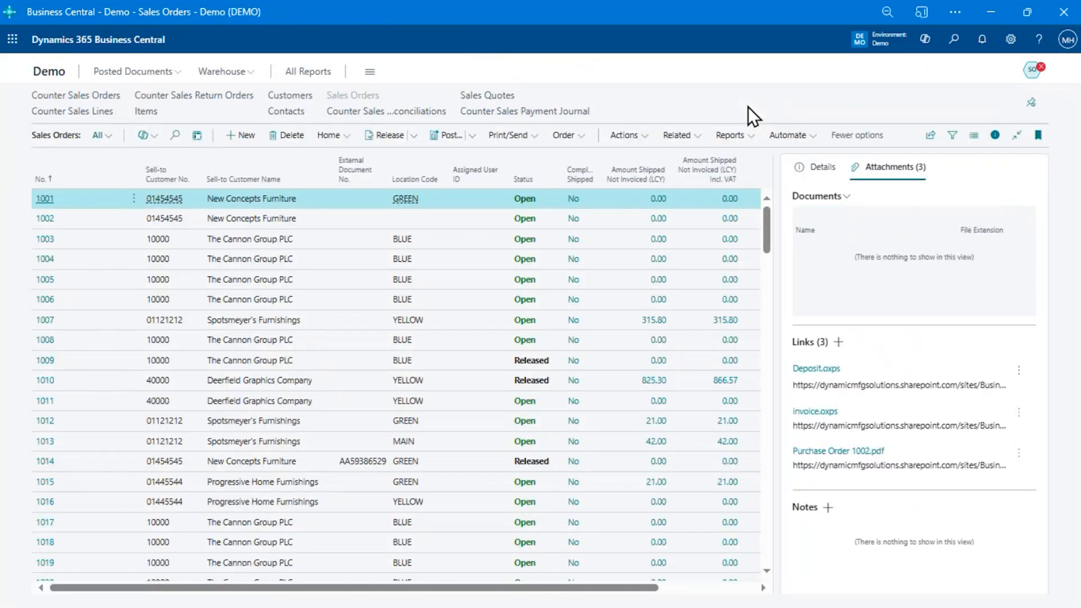
key("Escape")
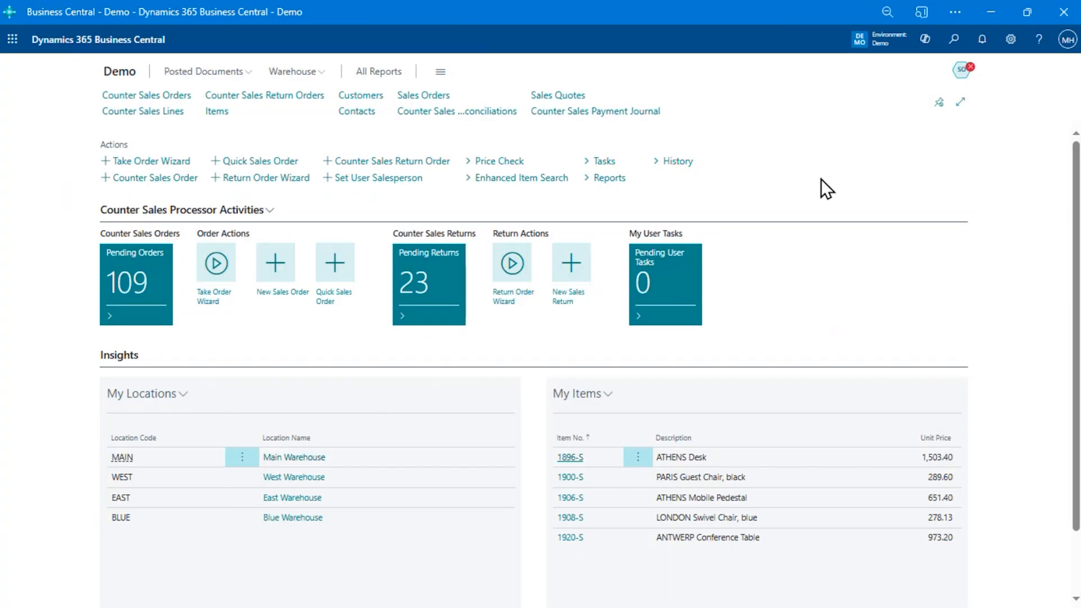
key("alt+q")
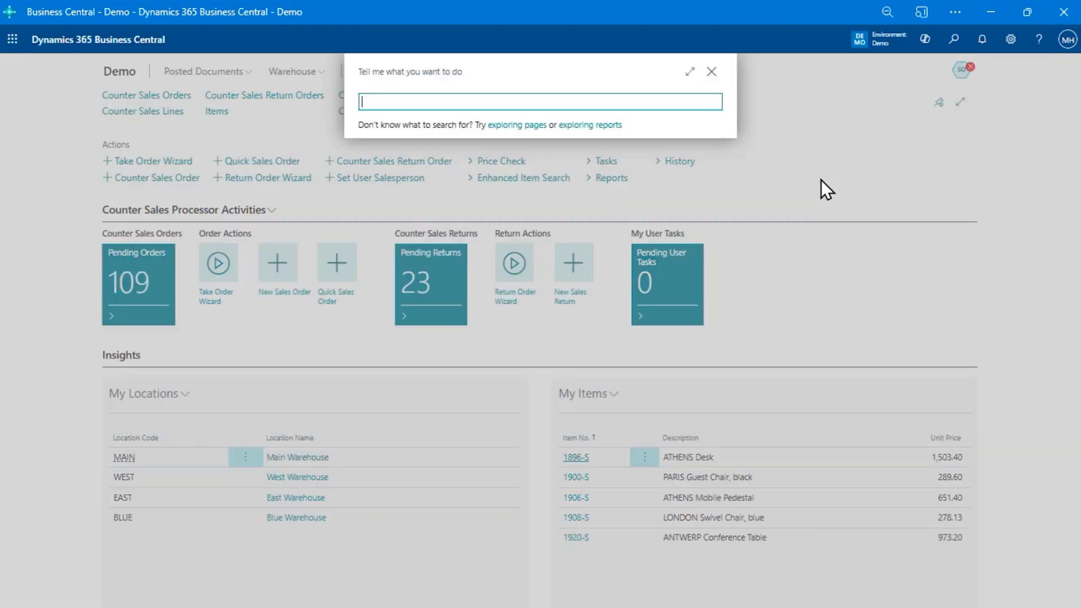
type("con item c")
type("ate")
key("BackSpace")
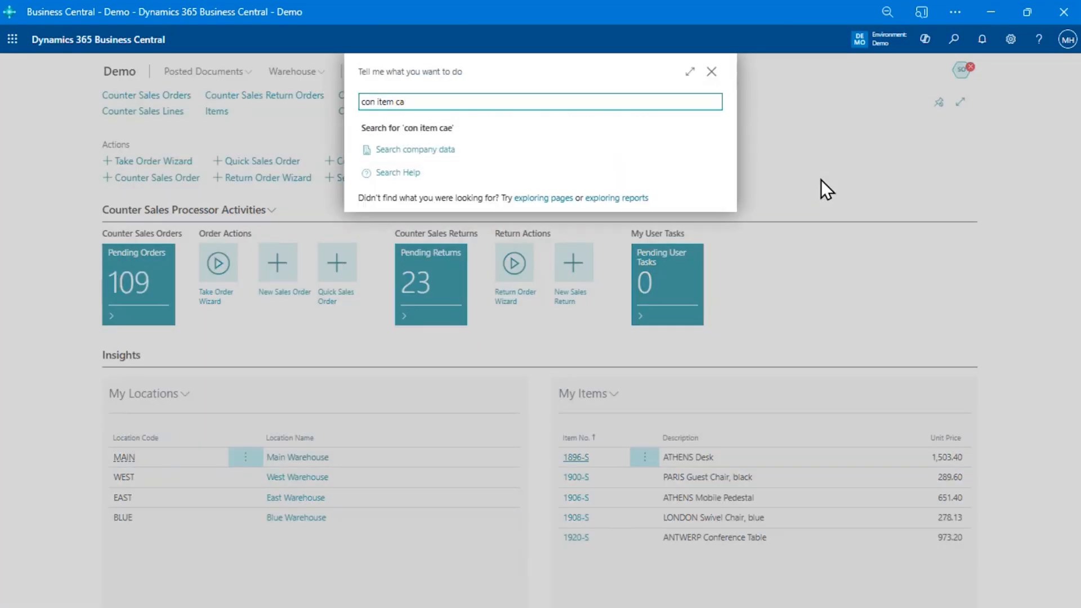
type("te")
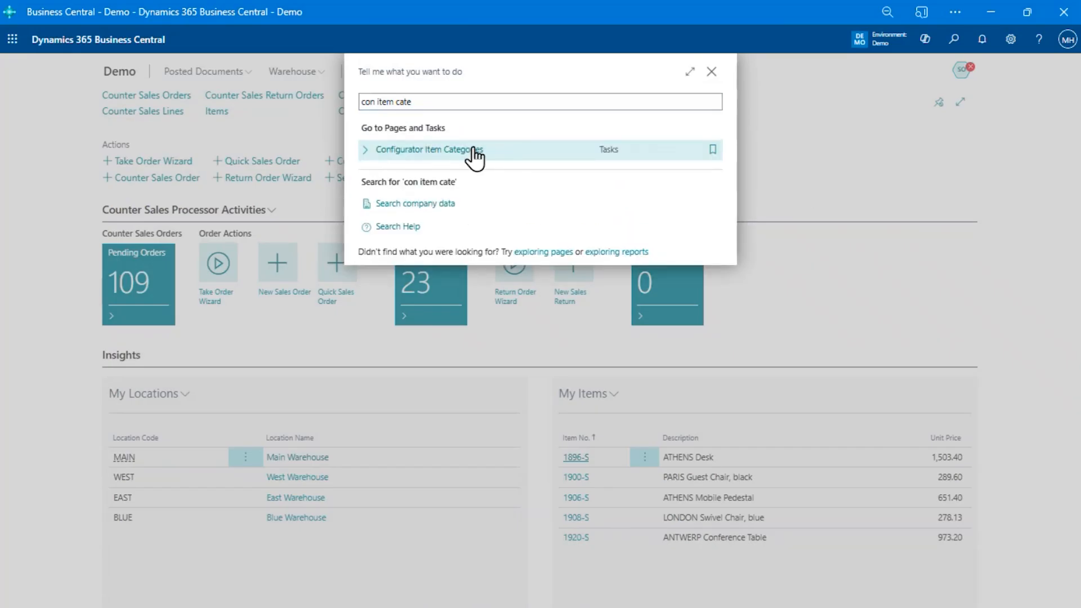
left_click(472, 151)
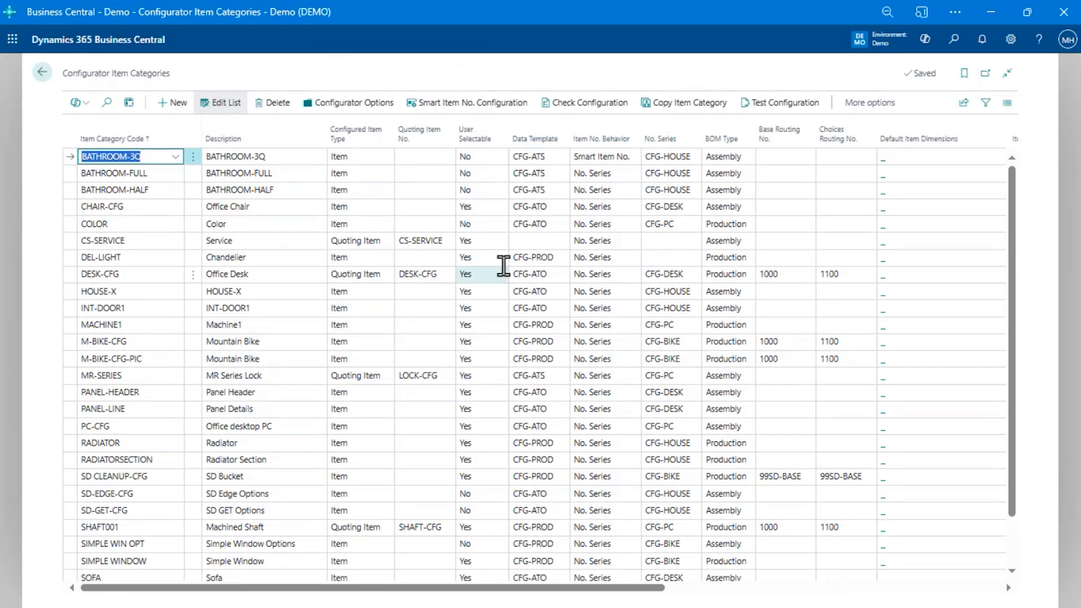
scroll(175, 361, "down", 2)
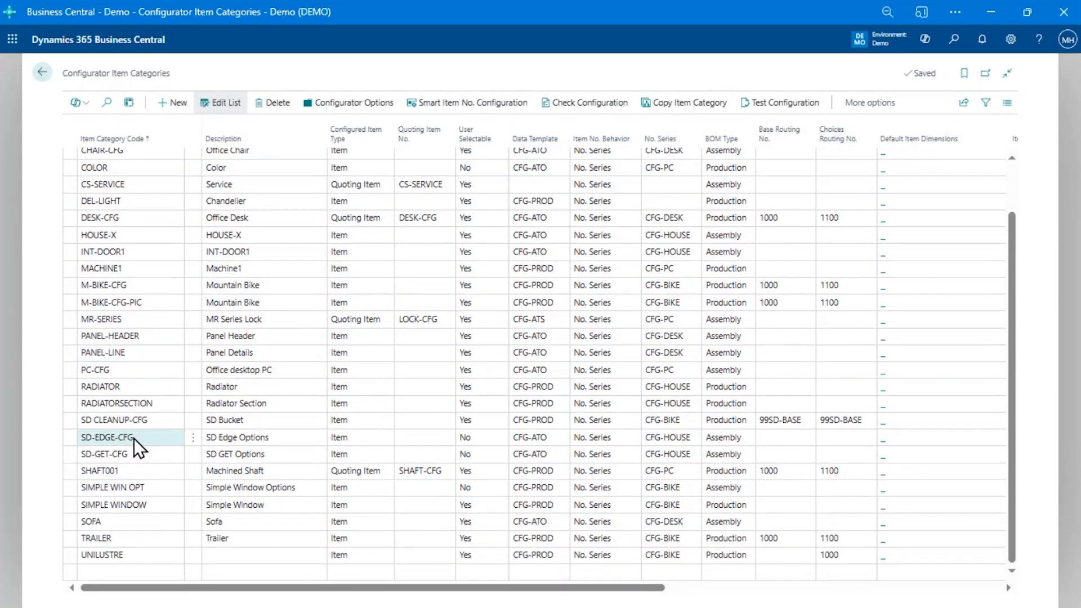
scroll(133, 438, "up", 2)
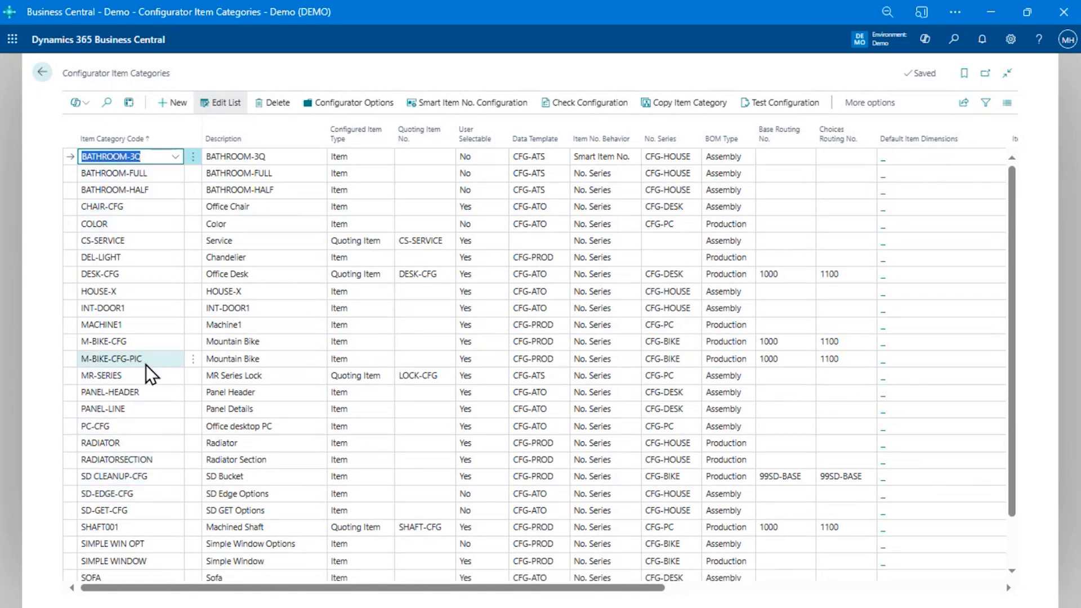
scroll(158, 458, "down", 2)
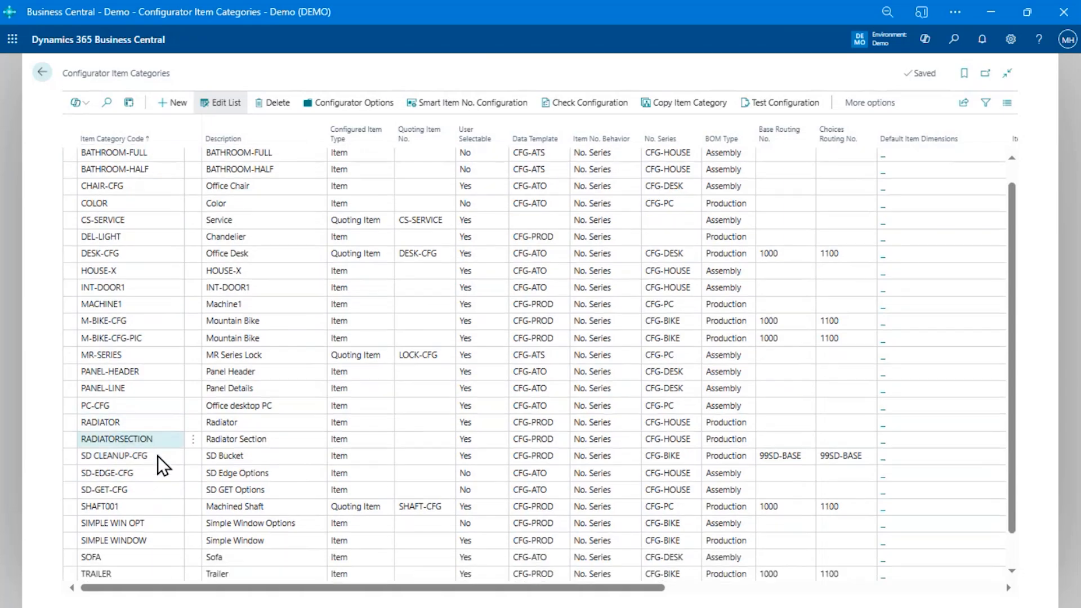
Review the BATHROOM-3Q category's smart item number configuration, including the types available for a new line, and return to the category list
scroll(157, 458, "up", 2)
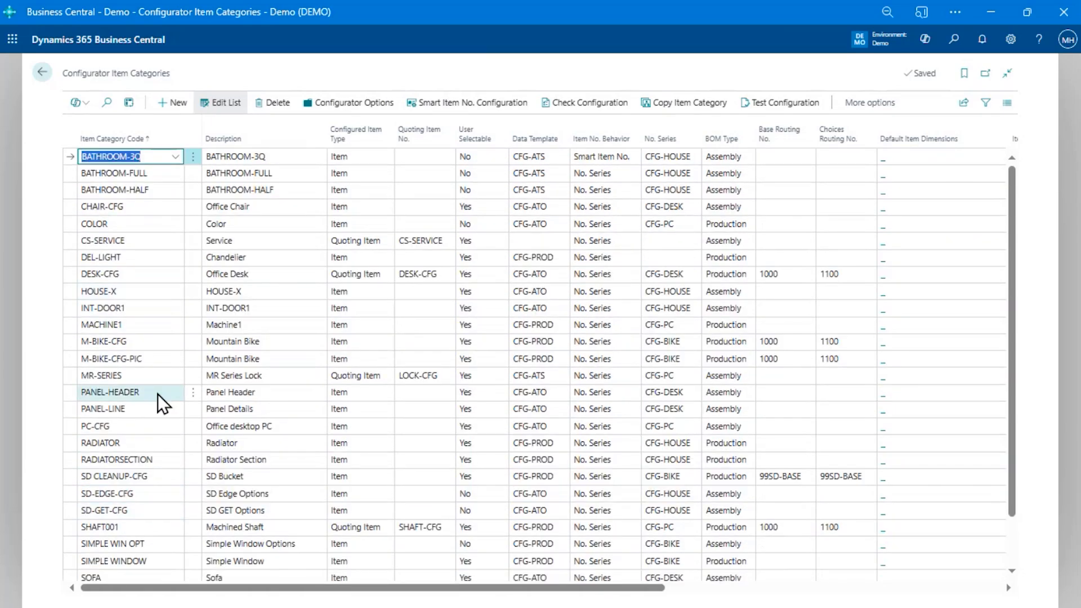
left_click(148, 359)
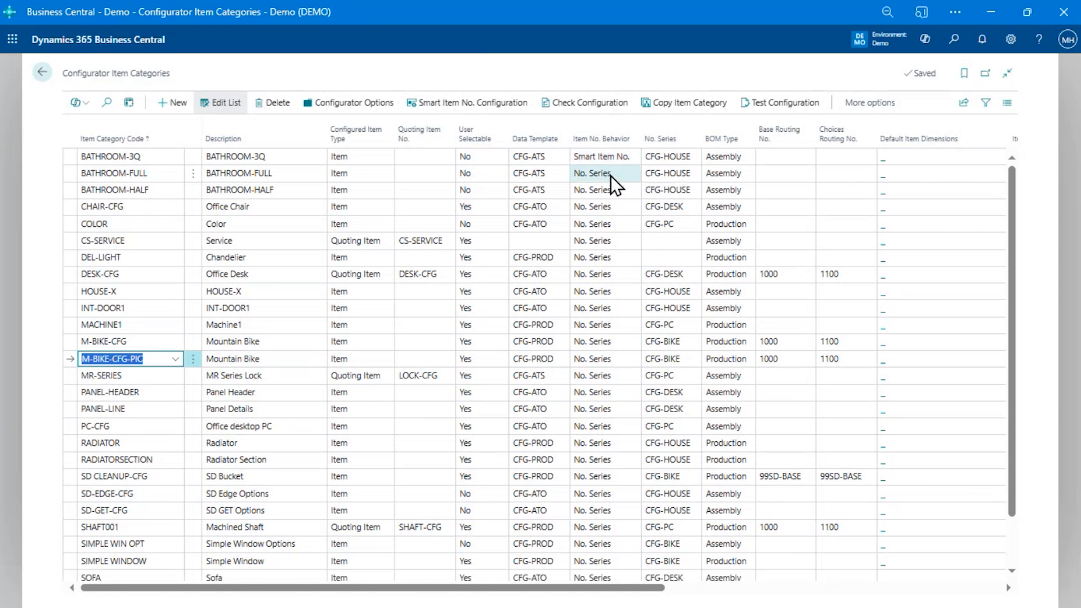
left_click(610, 158)
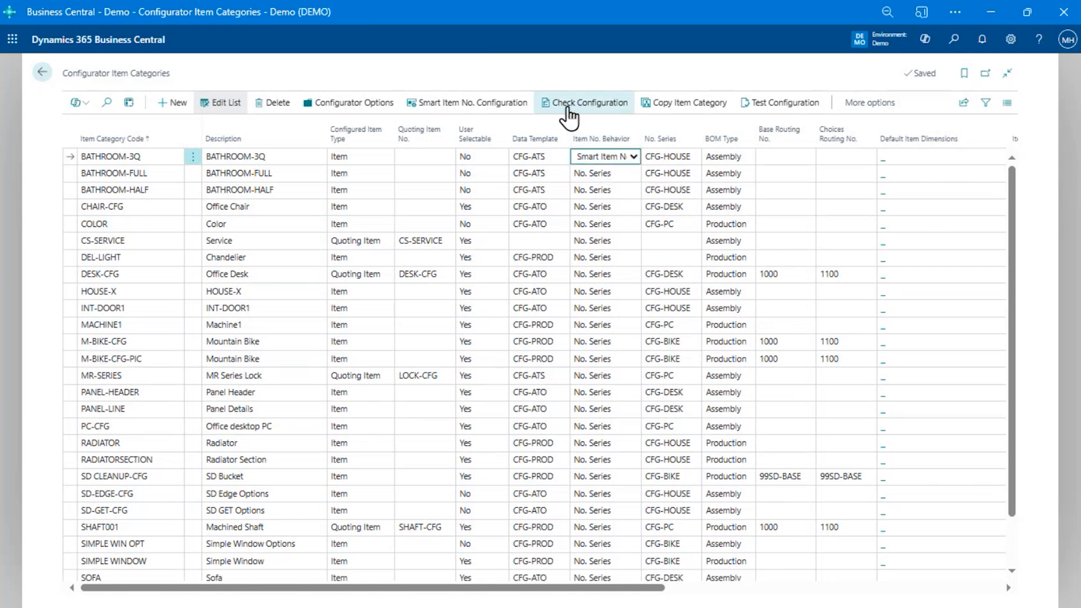
left_click(512, 112)
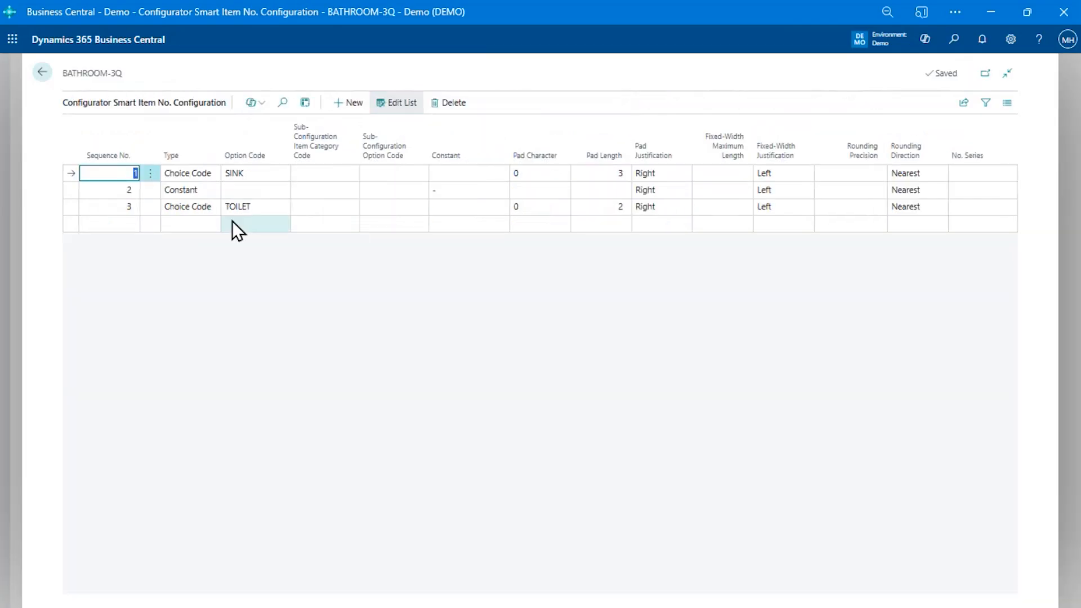
left_click(188, 224)
left_click(212, 225)
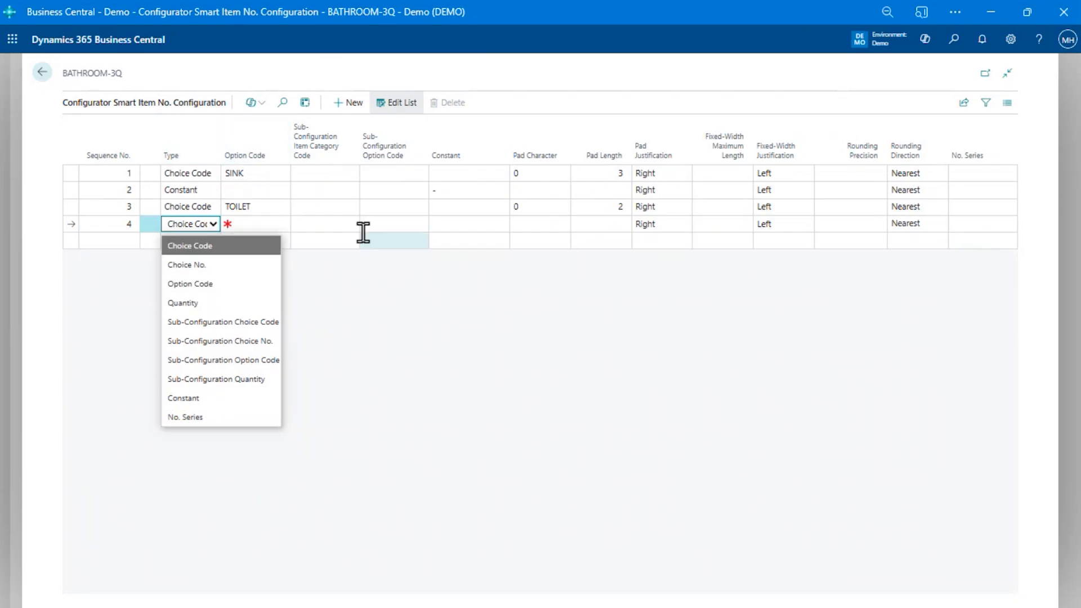
left_click(369, 295)
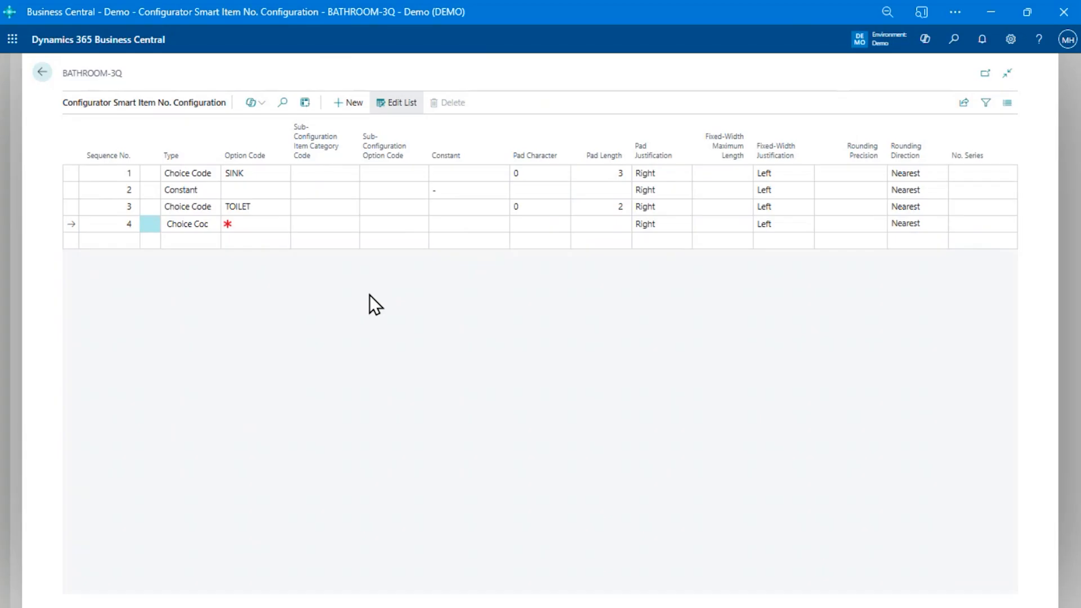
key("Escape")
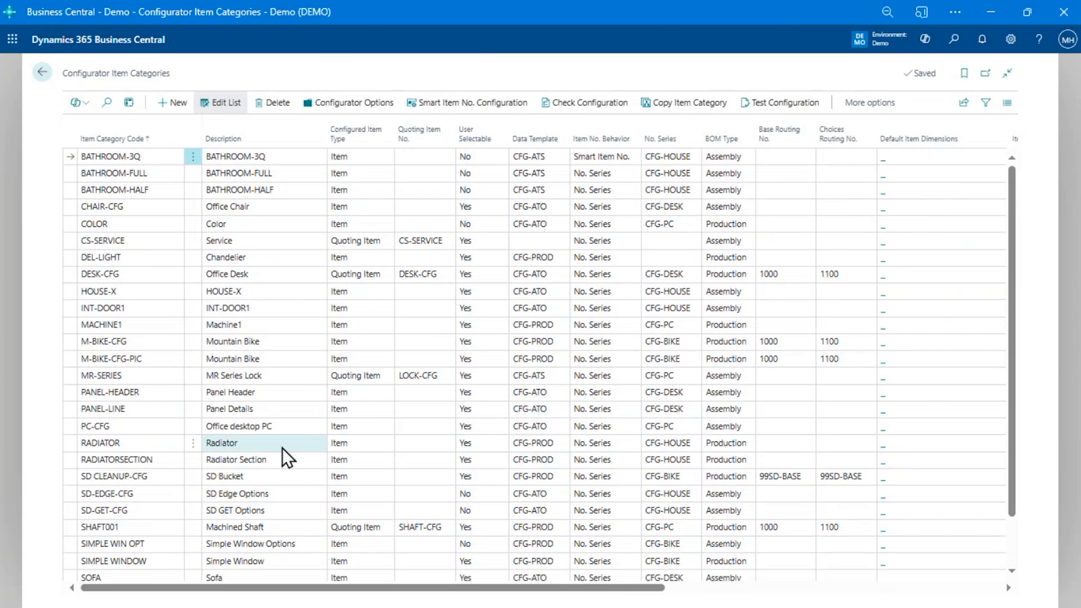
Open the details of the CFG-PROD data template assigned to M-BIKE-CFG-PIC, review its default field values and return to the list
left_click(103, 358)
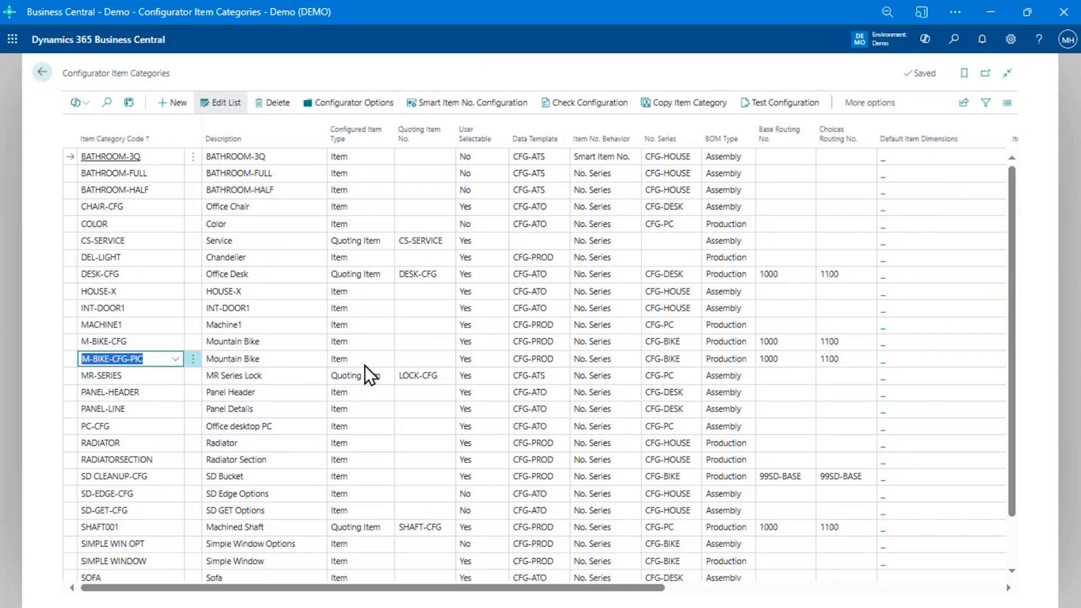
left_click(557, 361)
left_click(560, 363)
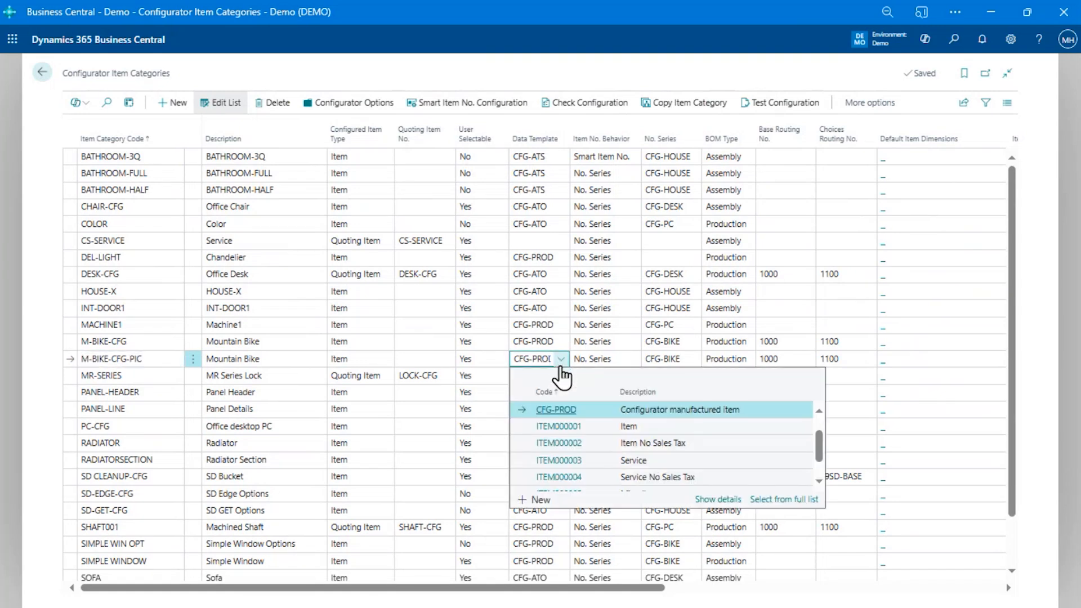
left_click(735, 500)
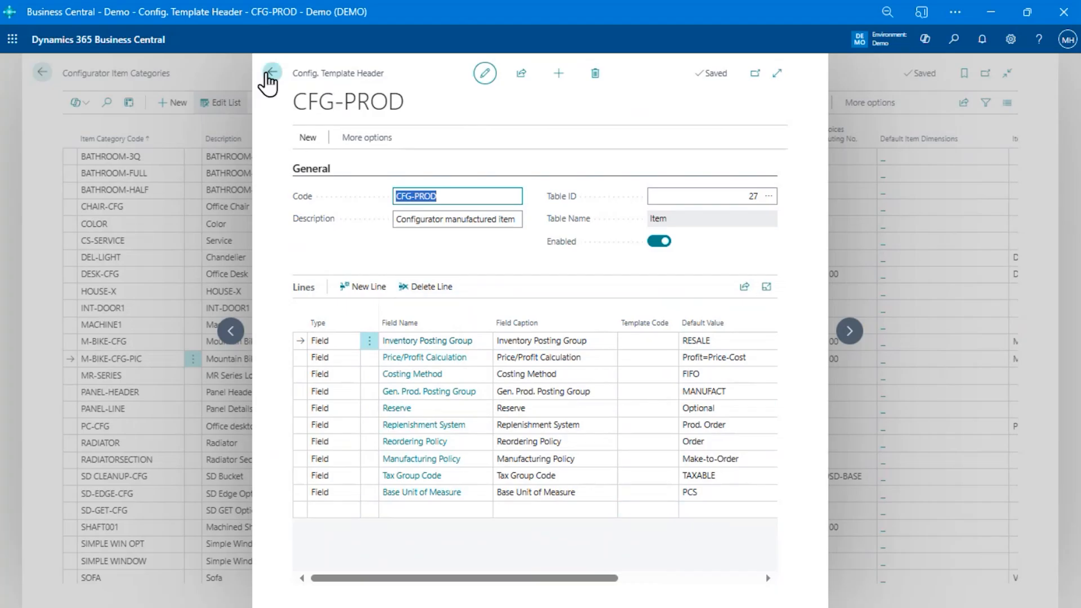
left_click(271, 72)
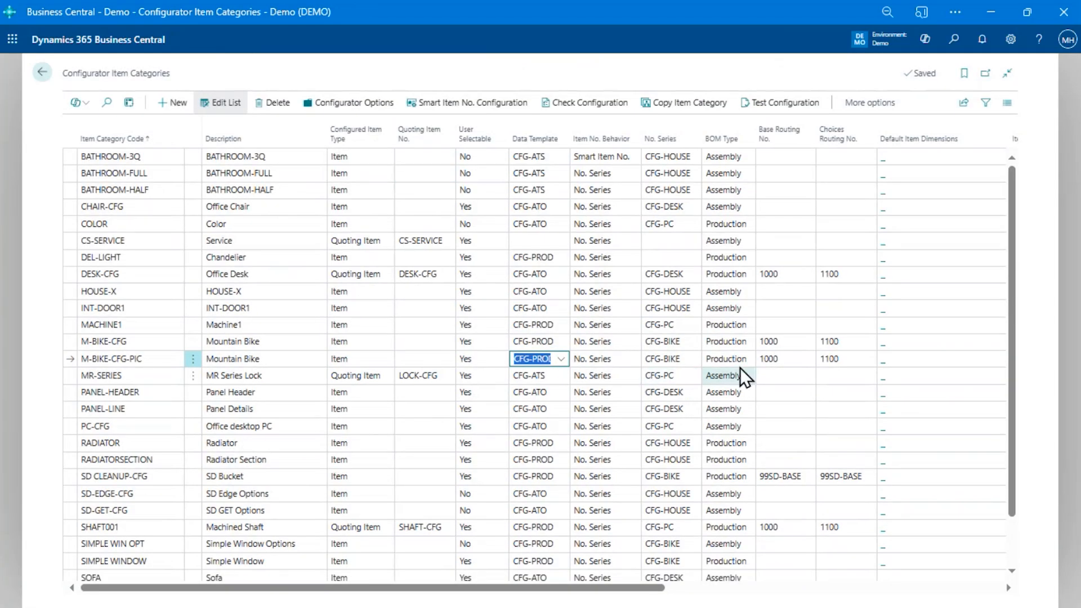
Check the M-BIKE-CFG-PIC category's base routing, choices routing and item description template
left_click(770, 359)
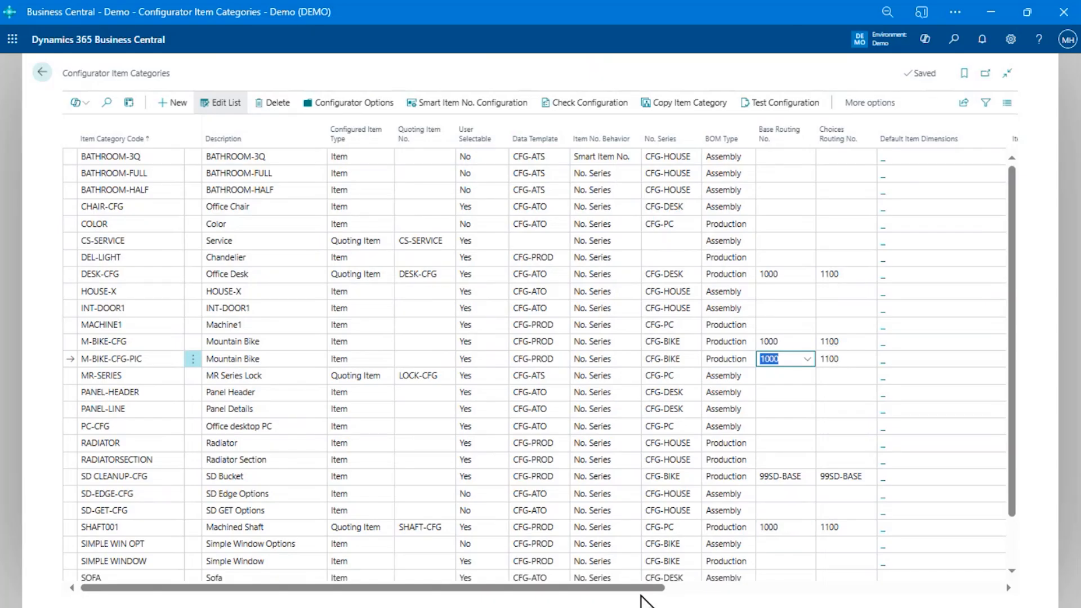
left_click_drag(651, 589, 960, 595)
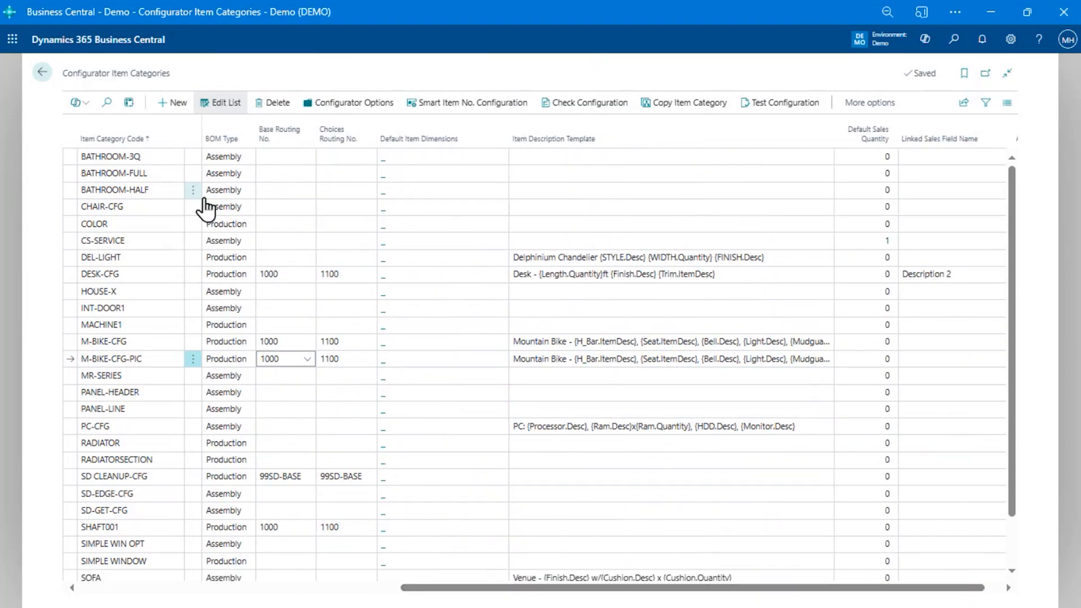
left_click_drag(496, 588, 169, 589)
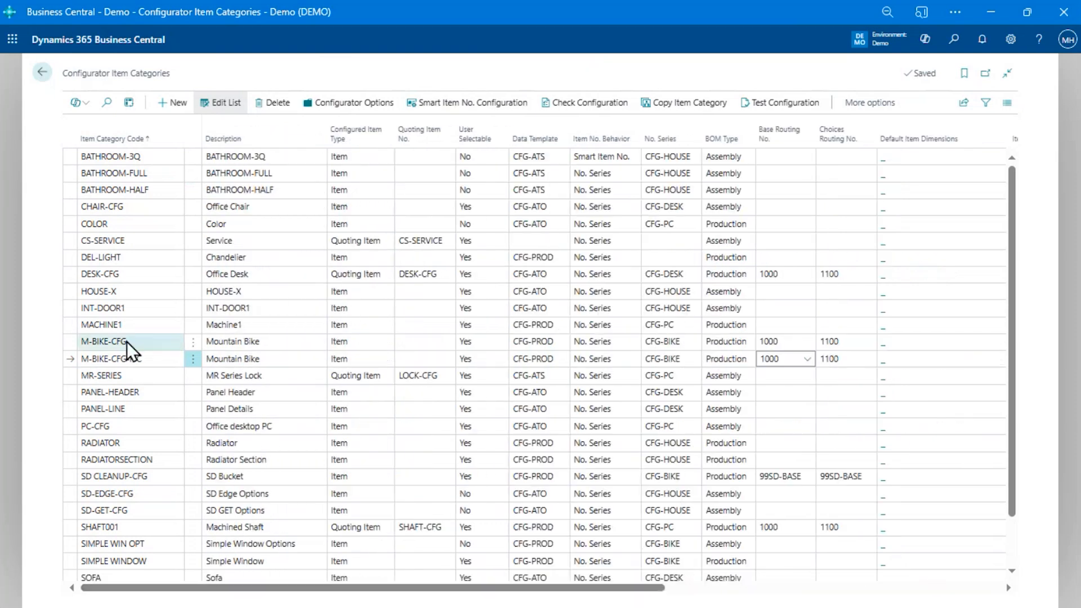
Open the configurator options for M-BIKE-CFG-PIC and review the choices for Base BOM, Frame and Handlebars
left_click(372, 106)
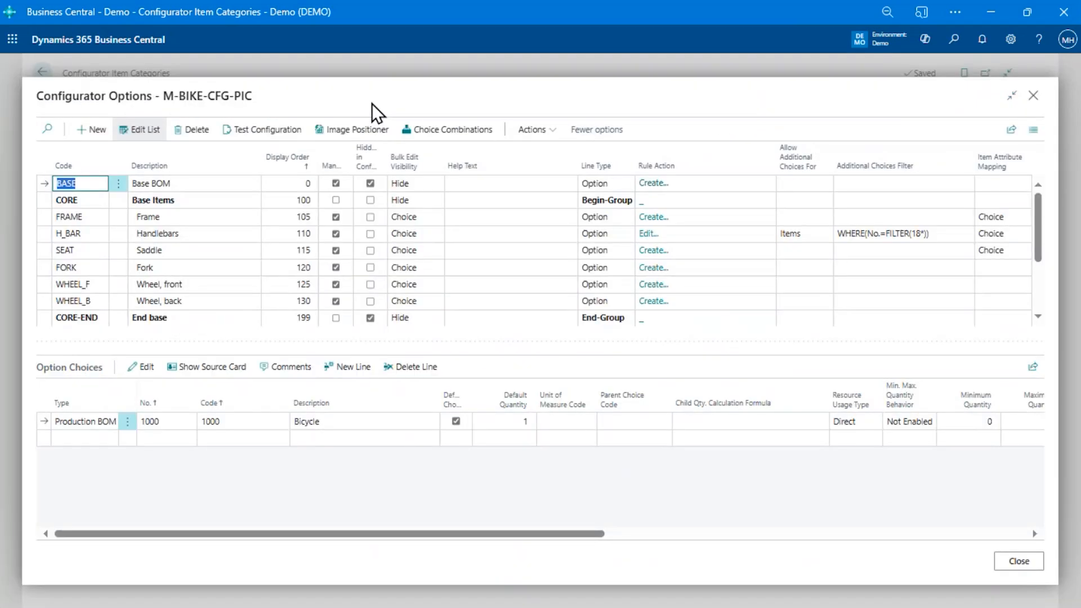
left_click(208, 201)
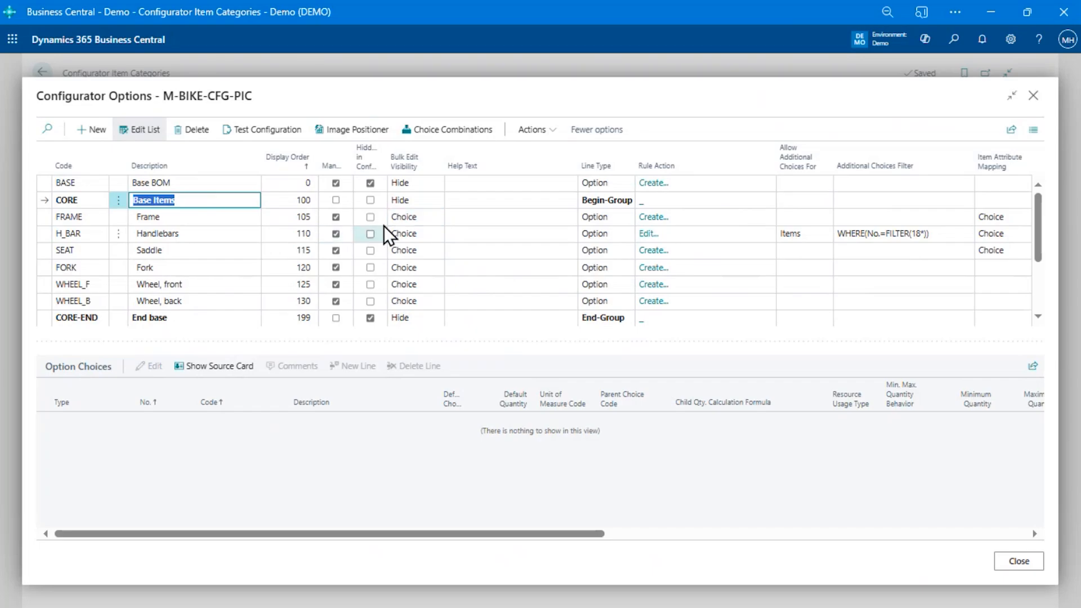
left_click(208, 183)
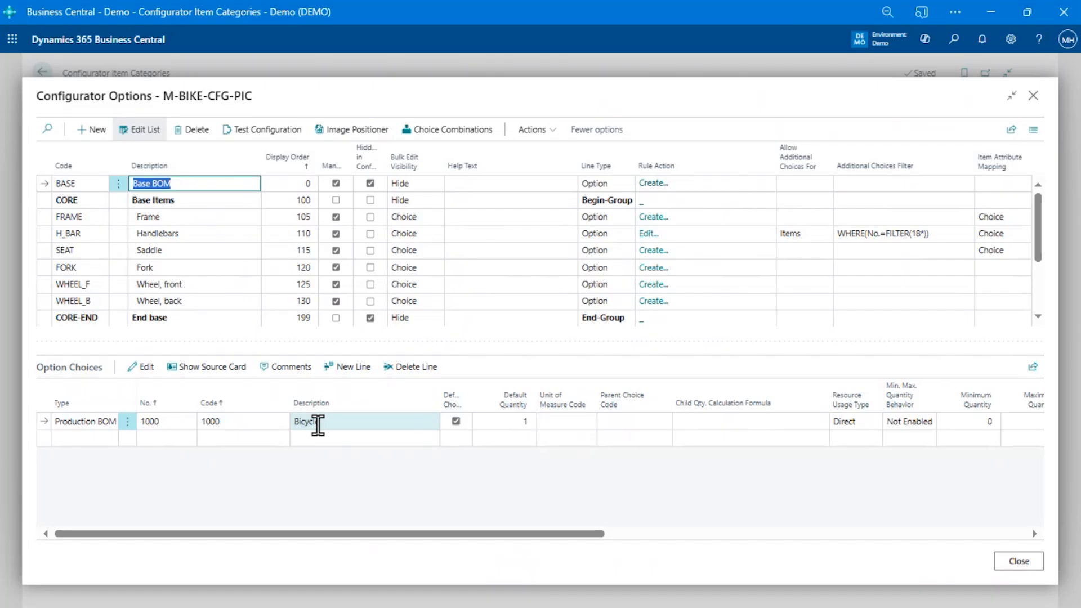
left_click(200, 217)
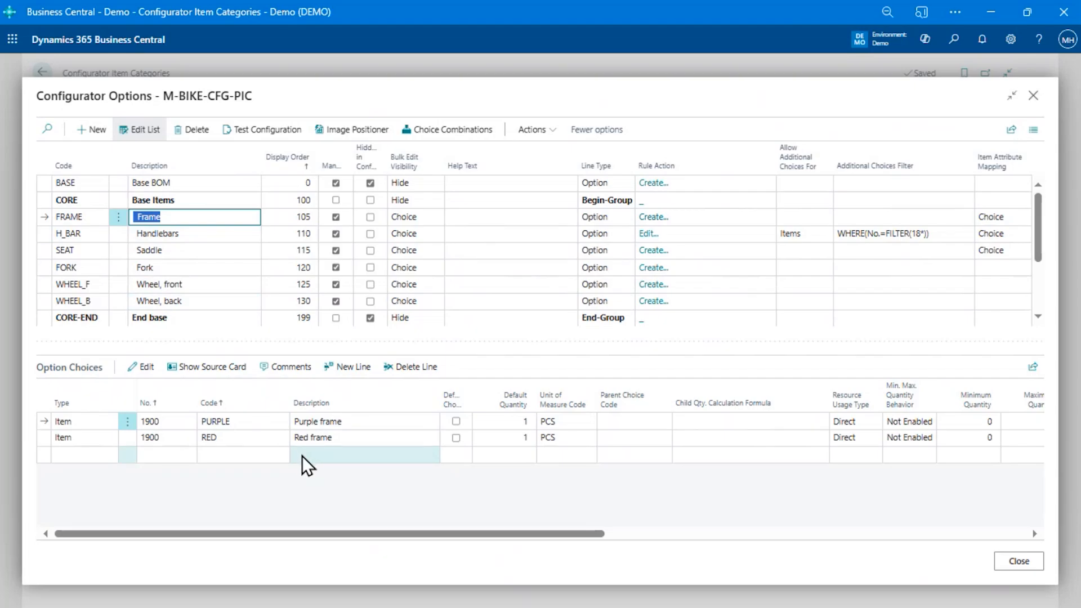
left_click(183, 235)
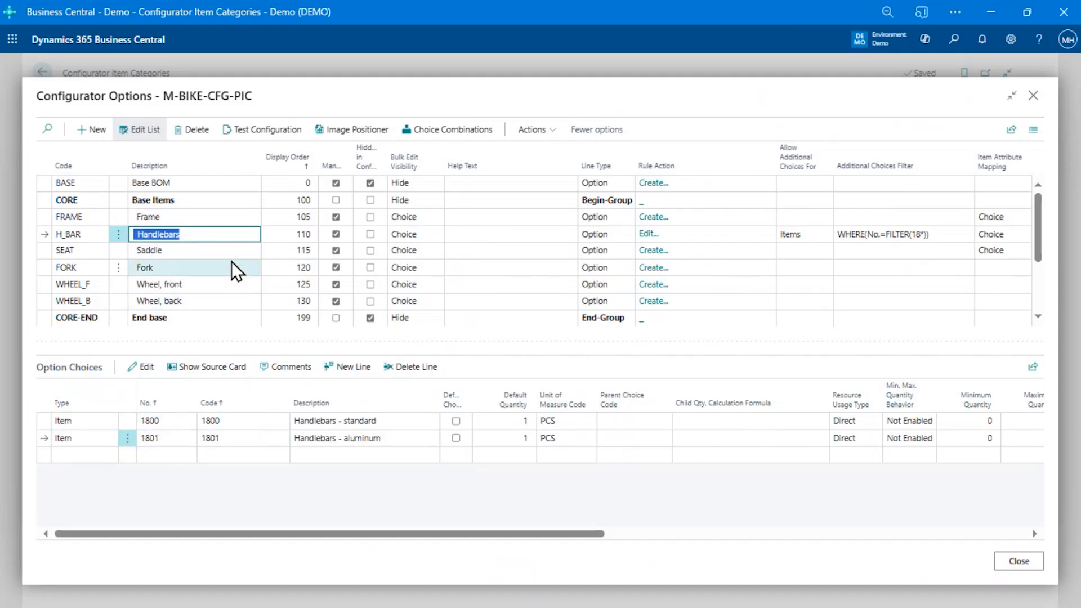
Start a blank choice line under Handlebars to view the available choice types, and abandon it without choosing one
left_click(105, 455)
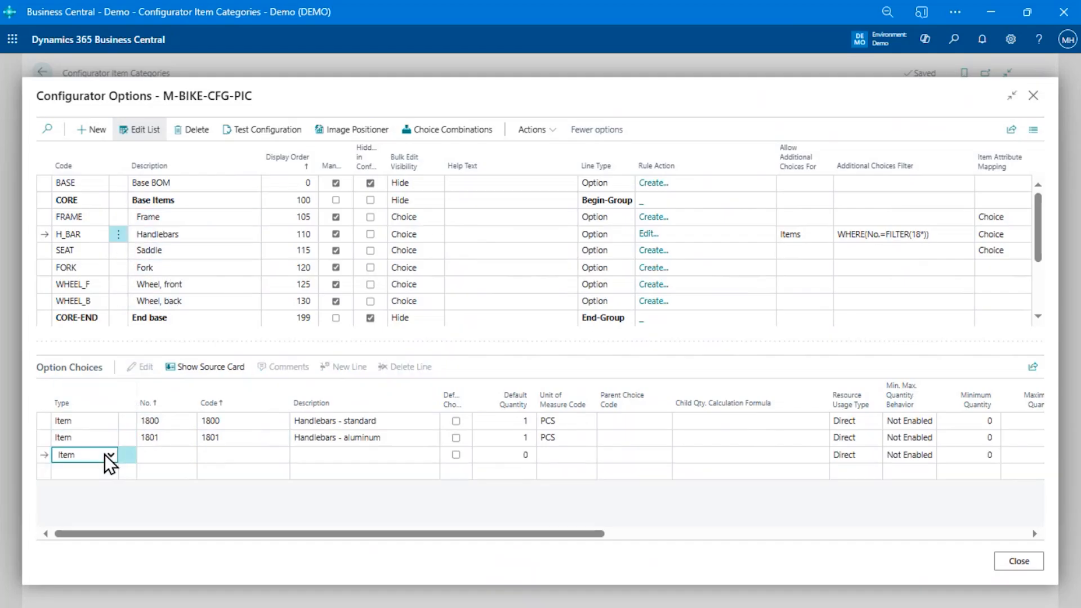
left_click(104, 455)
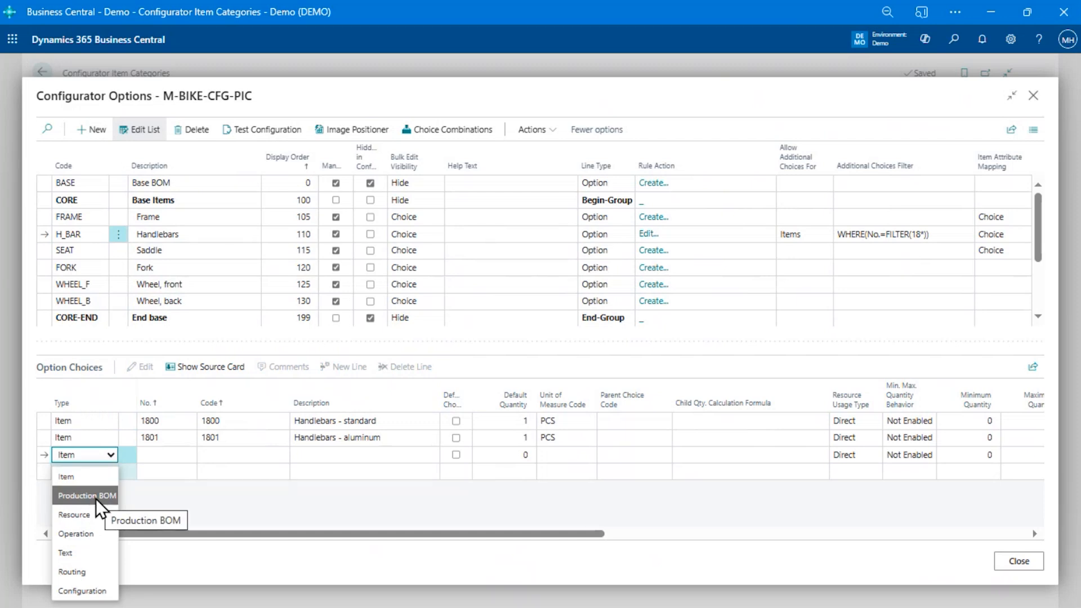
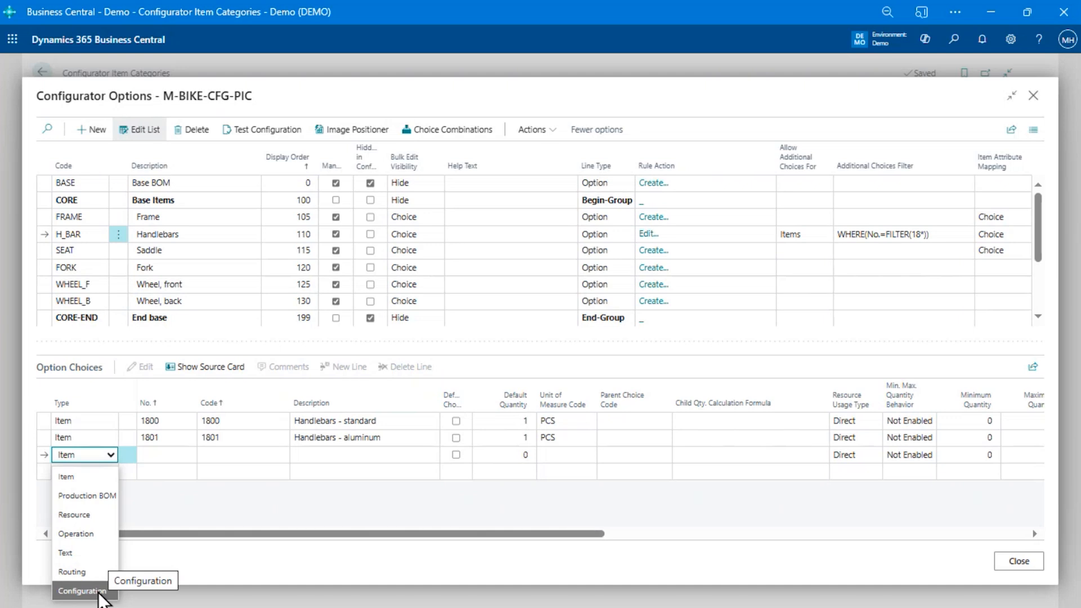
left_click(99, 437)
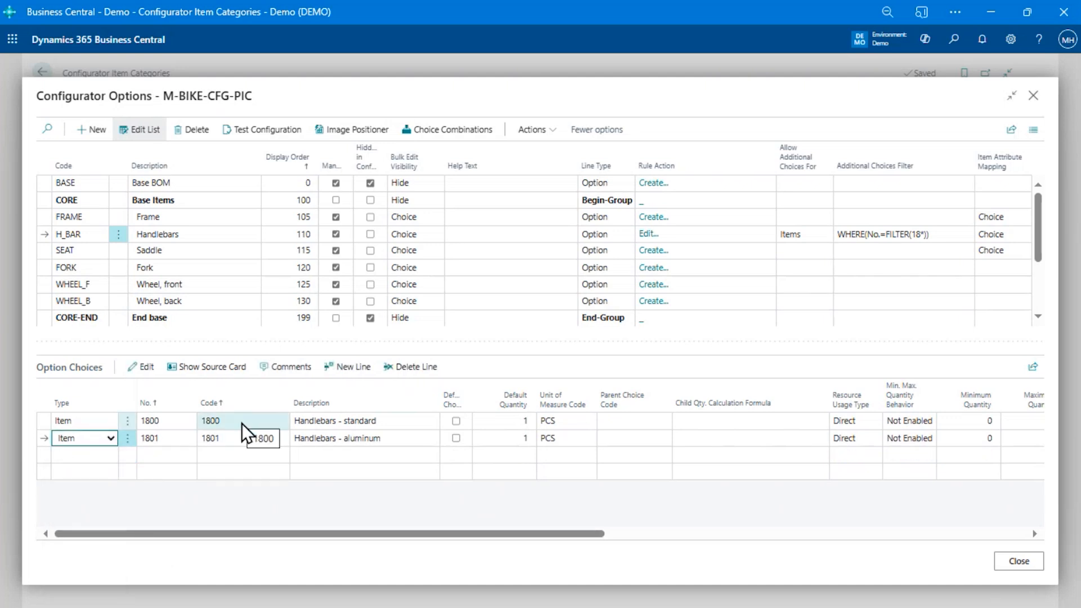
Examine the Frame choices' routing link, unit price, cost, weight and image set settings, including the update options for unit price
left_click(205, 219)
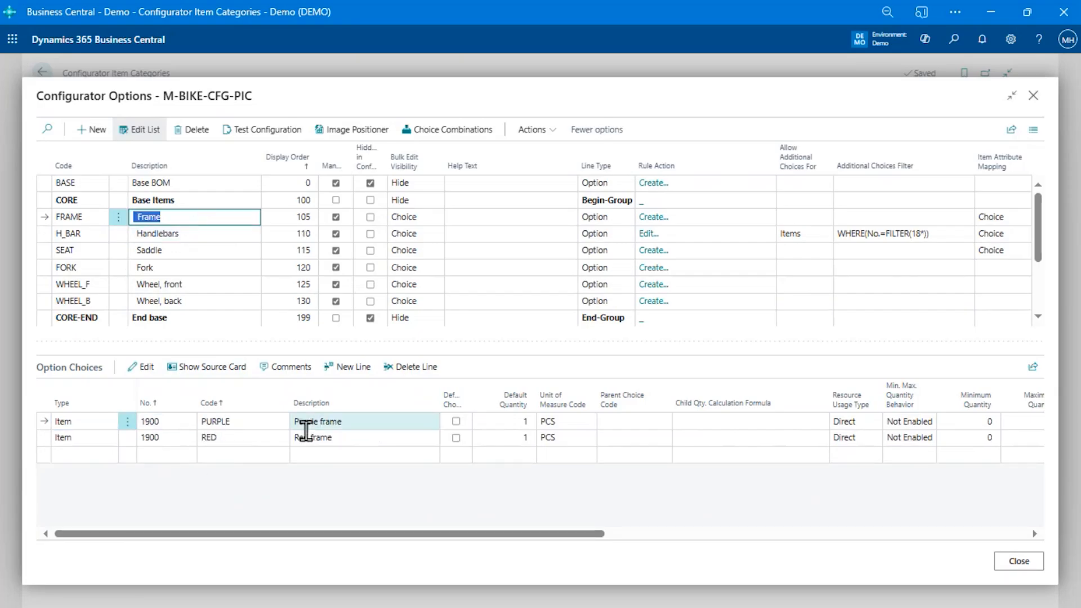
left_click_drag(339, 534, 606, 535)
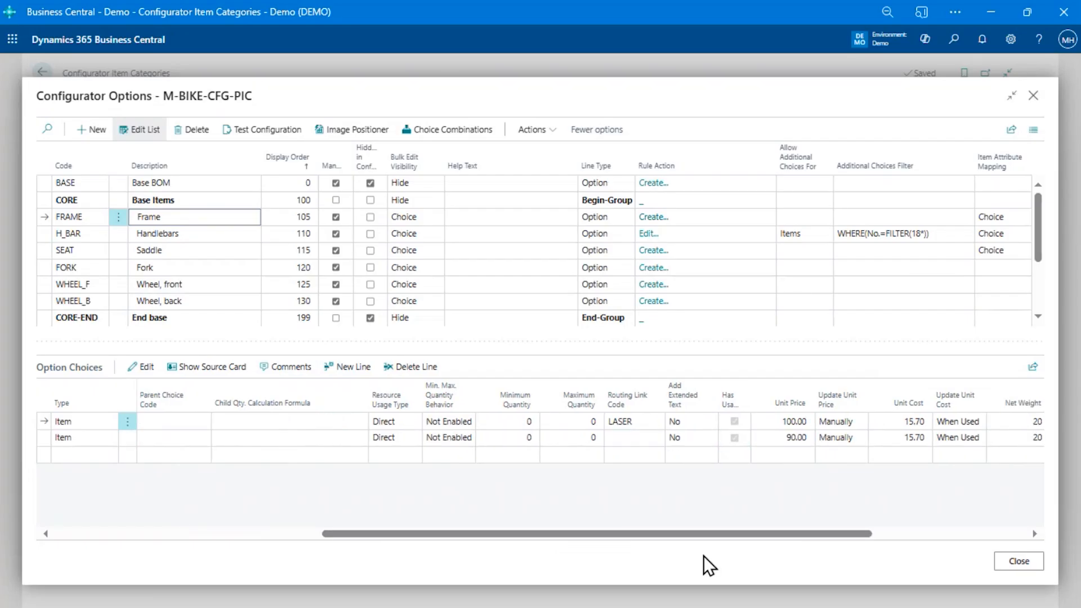
left_click_drag(714, 535, 777, 535)
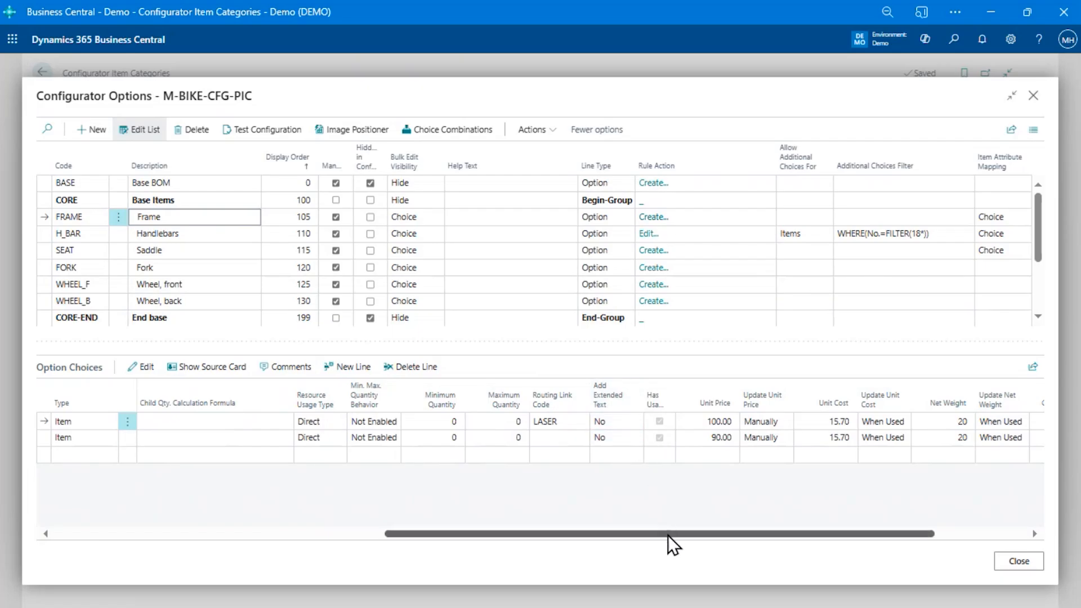
left_click_drag(668, 535, 732, 532)
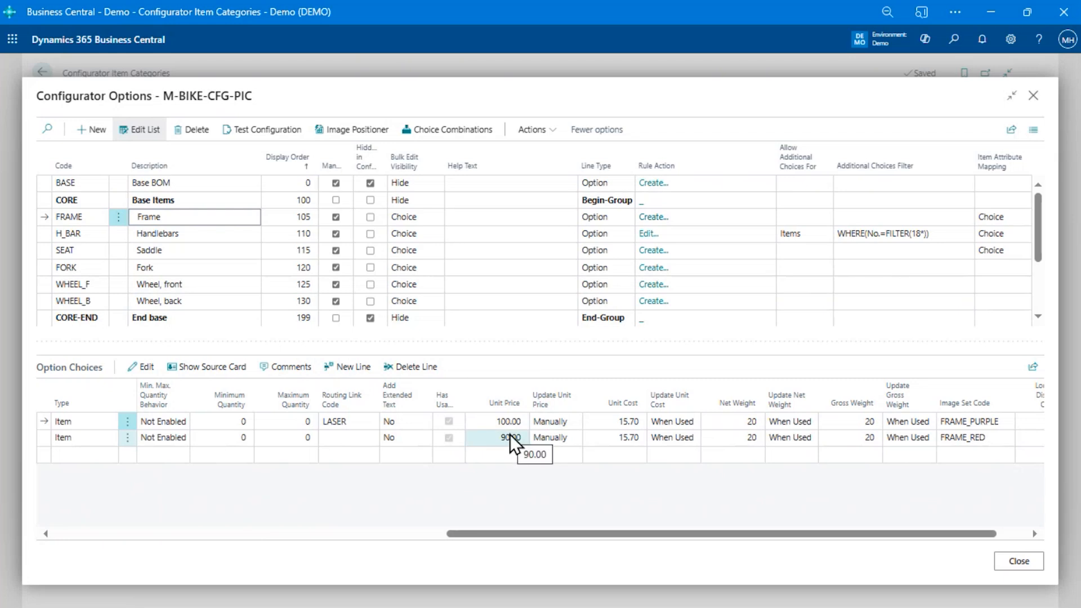
left_click(575, 422)
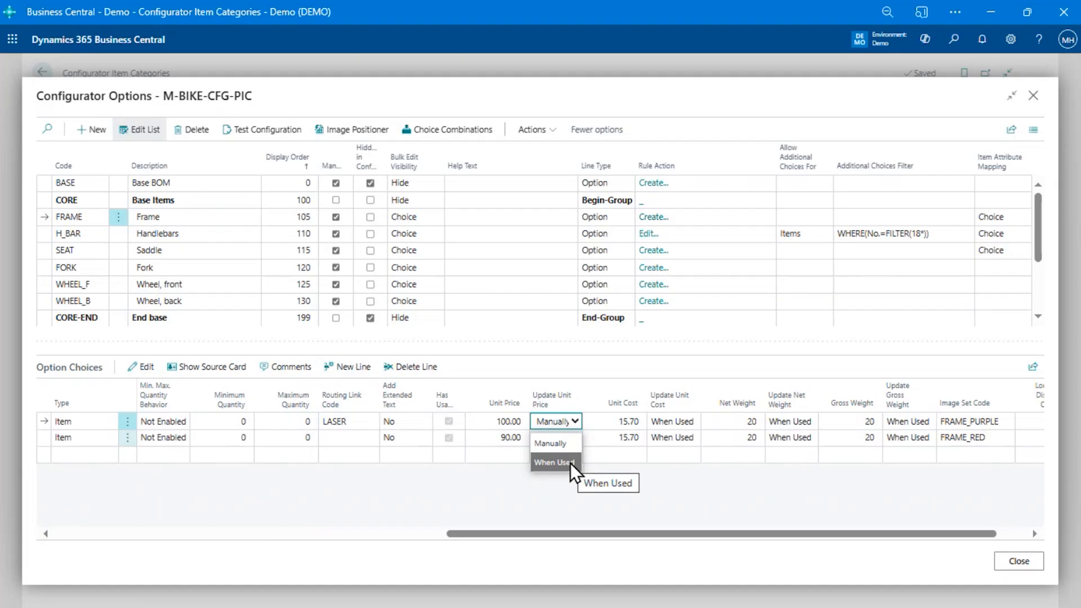
left_click(554, 439)
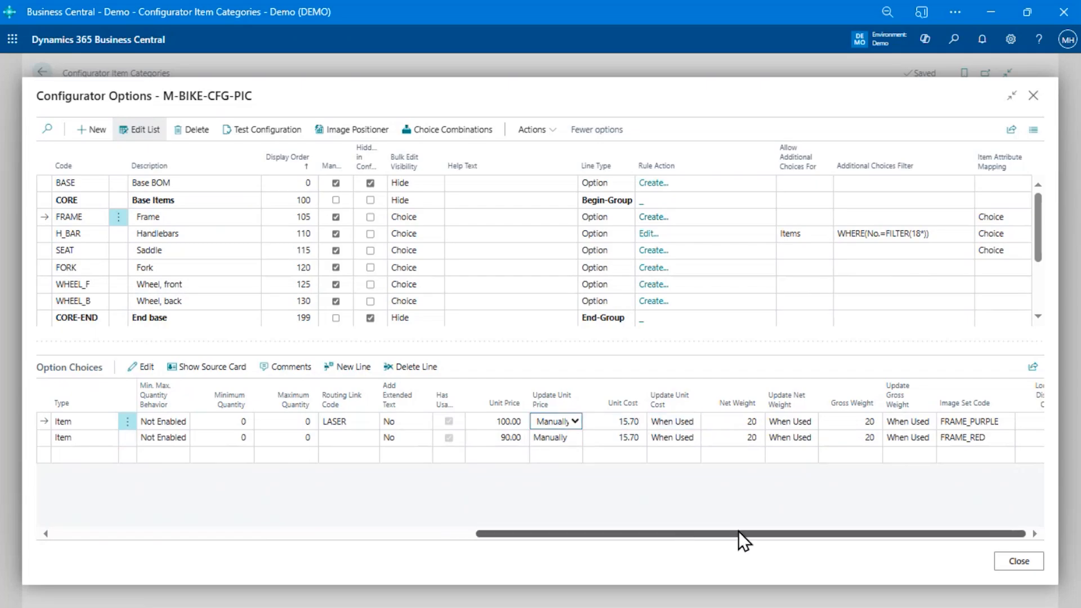
left_click_drag(738, 533, 768, 534)
left_click_drag(878, 534, 225, 533)
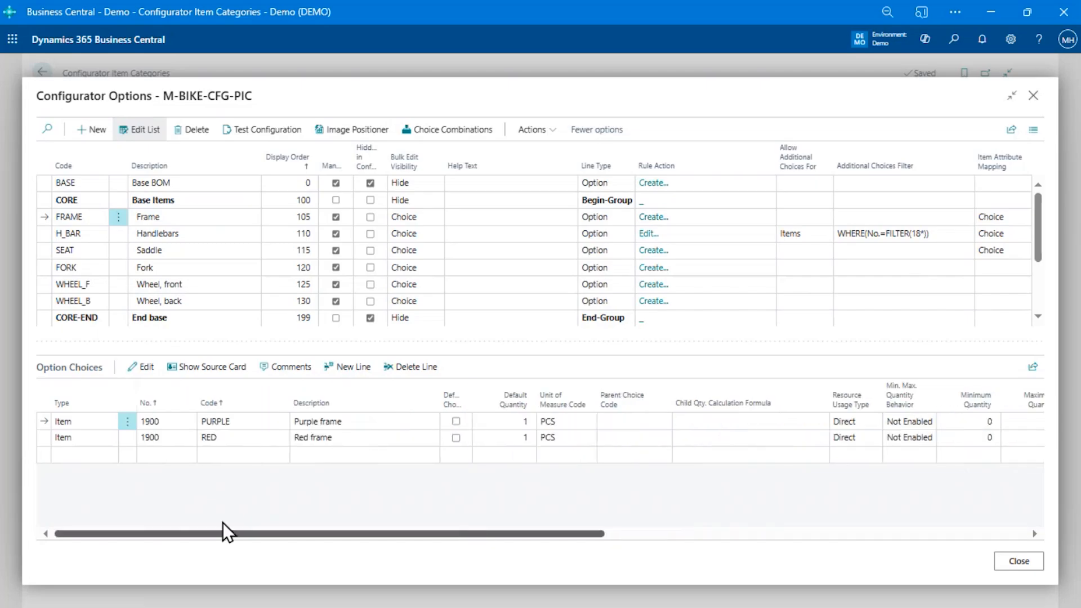
Open the option choice card for the purple frame, review its settings and return to the configurator options
left_click(141, 370)
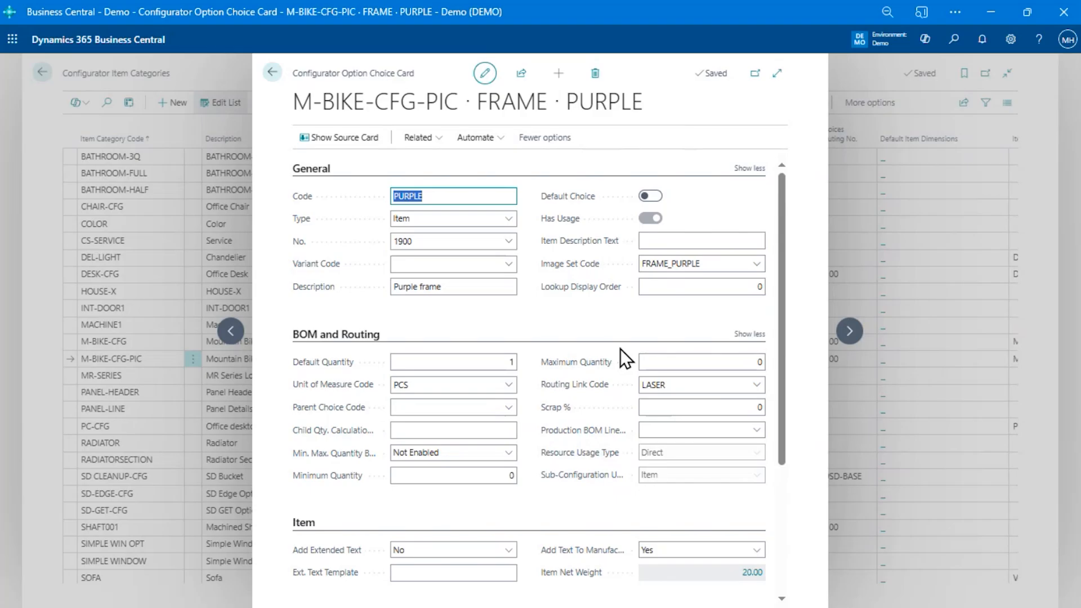
left_click(270, 72)
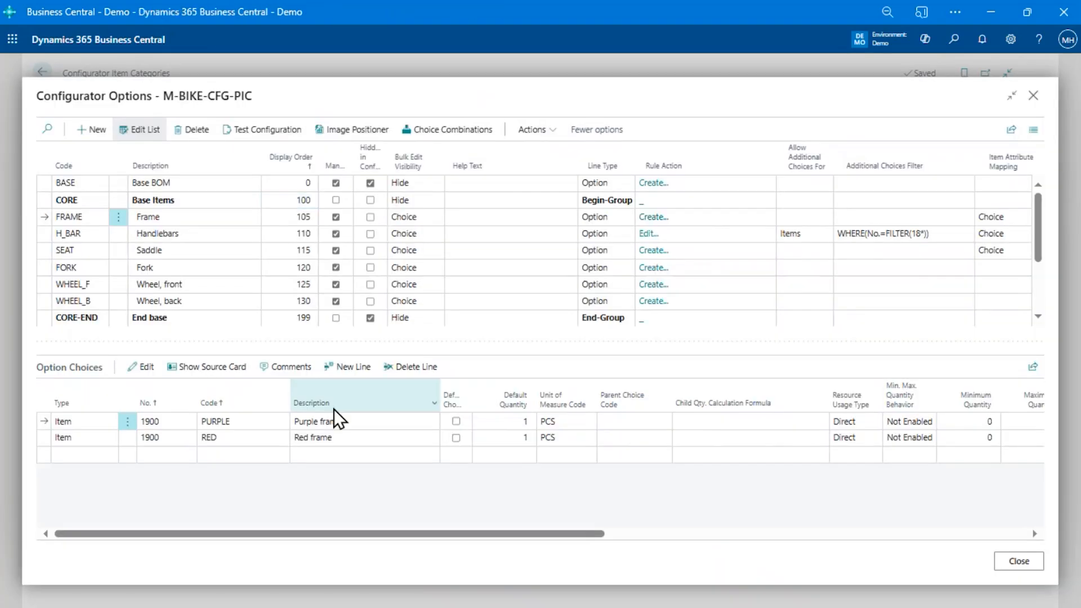
Display the choices of the Mud guards option in the Options group
left_click(70, 218)
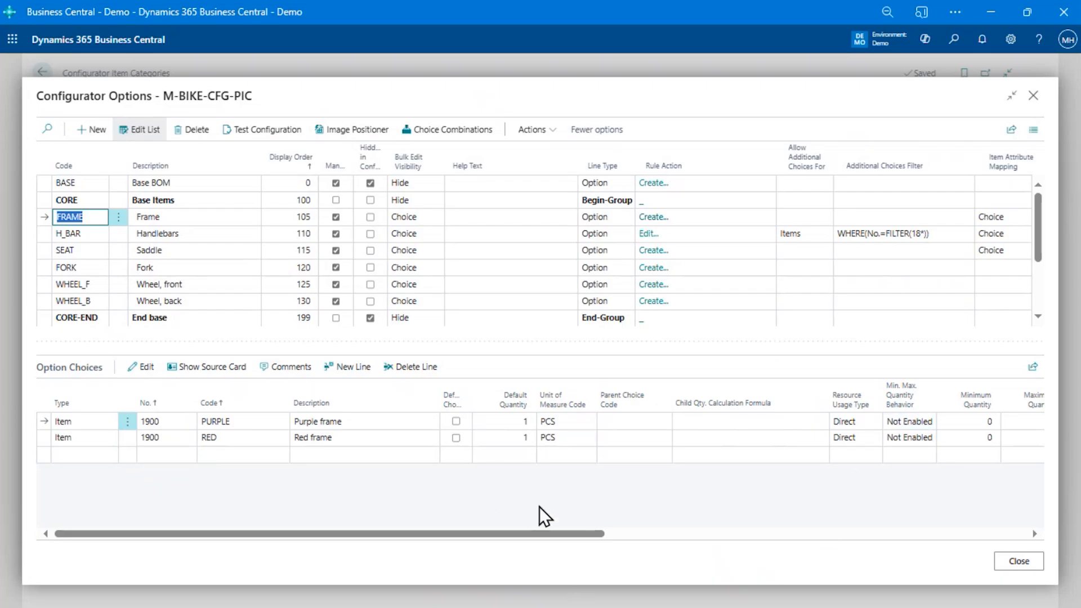
scroll(212, 248, "down", 3)
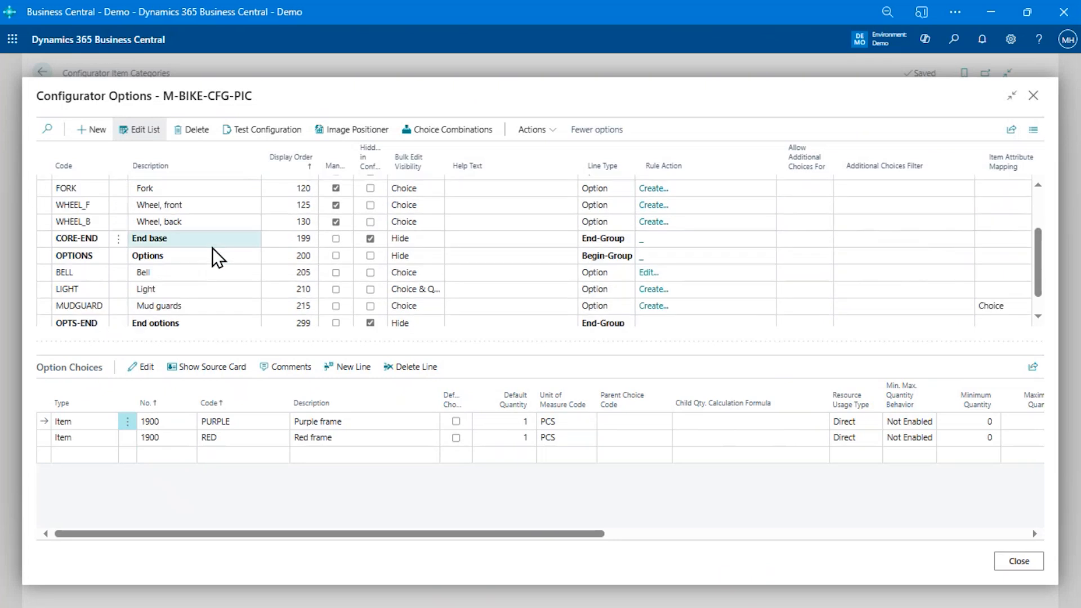
left_click(188, 282)
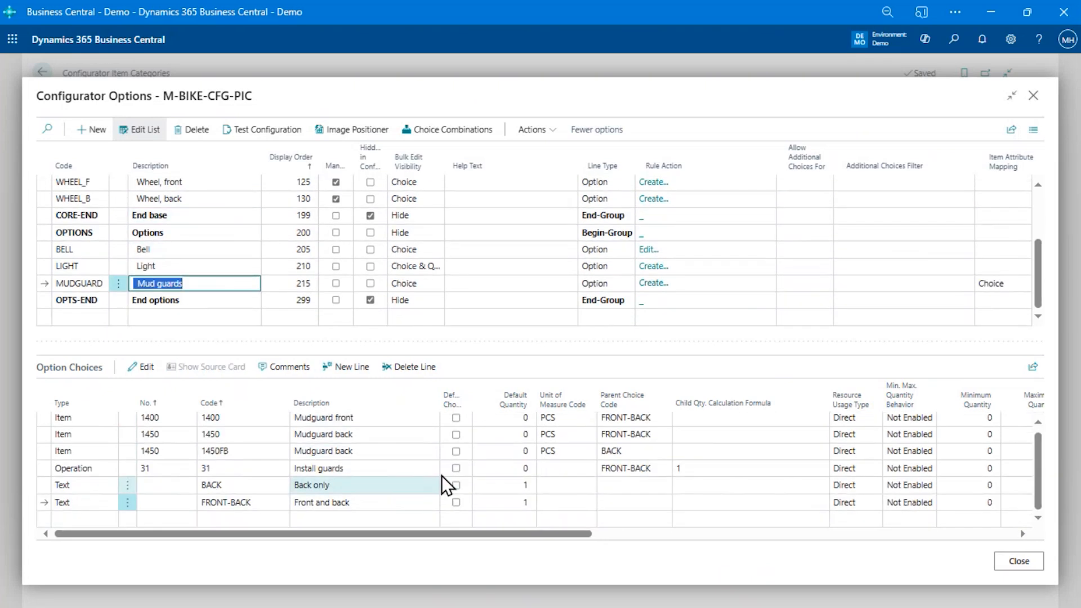
Examine the Mud guards text choices and the front and back mudguard items and install operation linked to FRONT-BACK
left_click(357, 485)
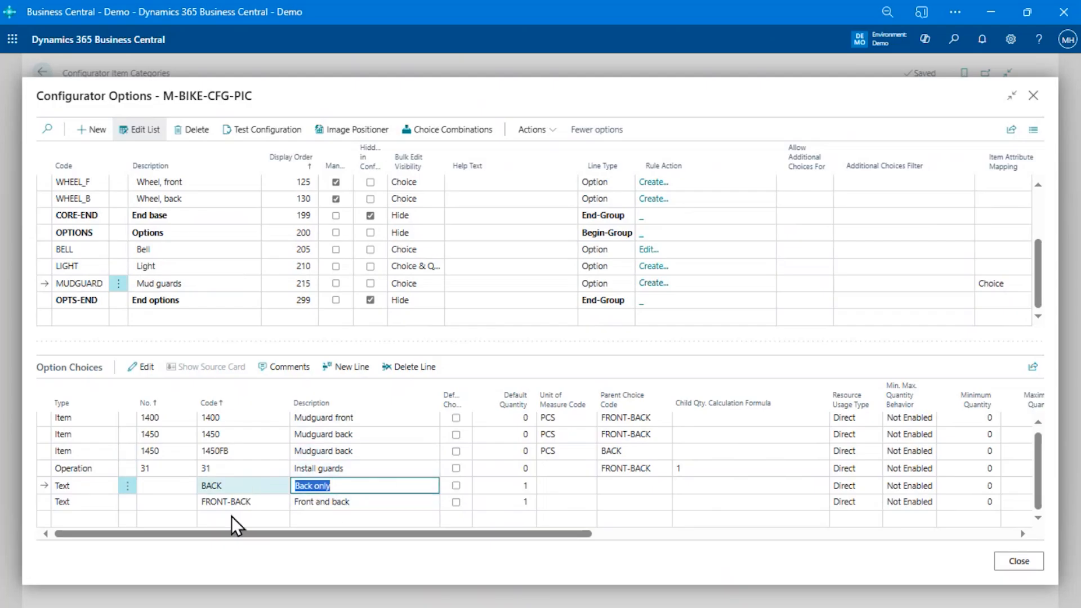
left_click(242, 485)
left_click(245, 501)
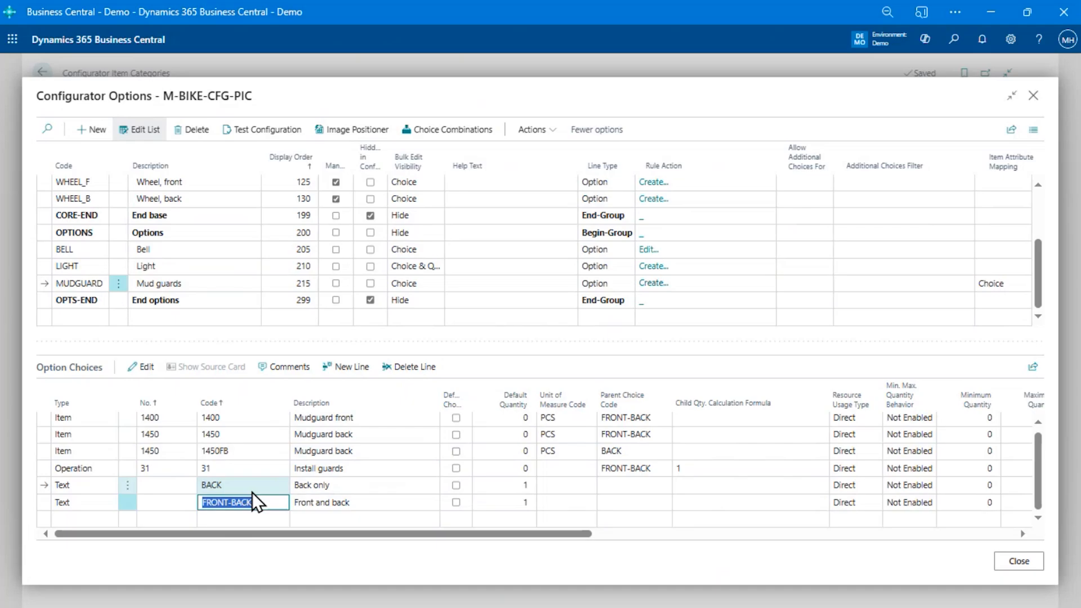
left_click(350, 491)
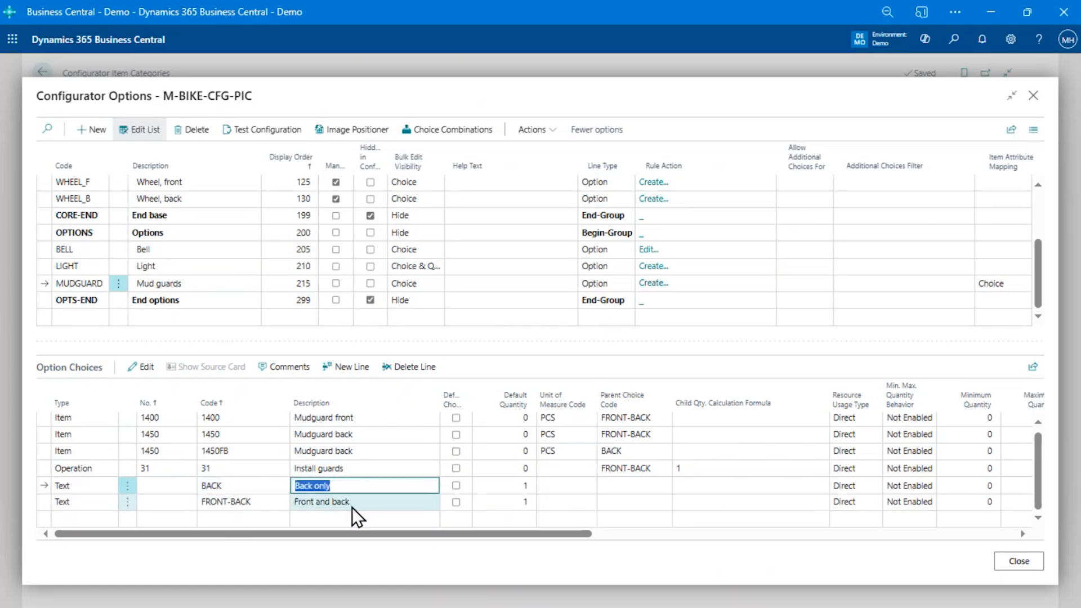
left_click(352, 507)
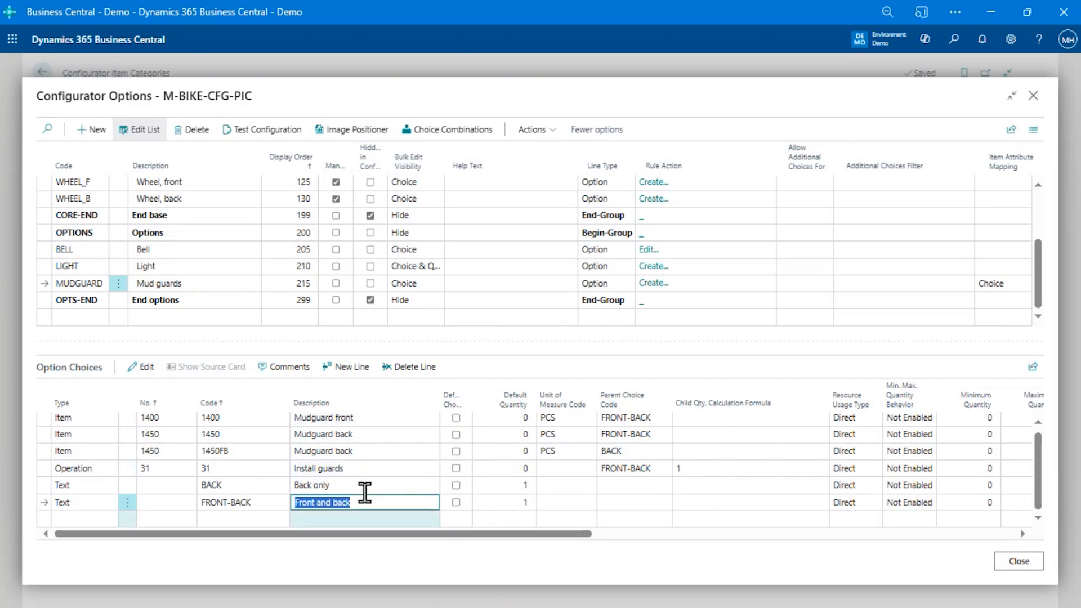
left_click(370, 416)
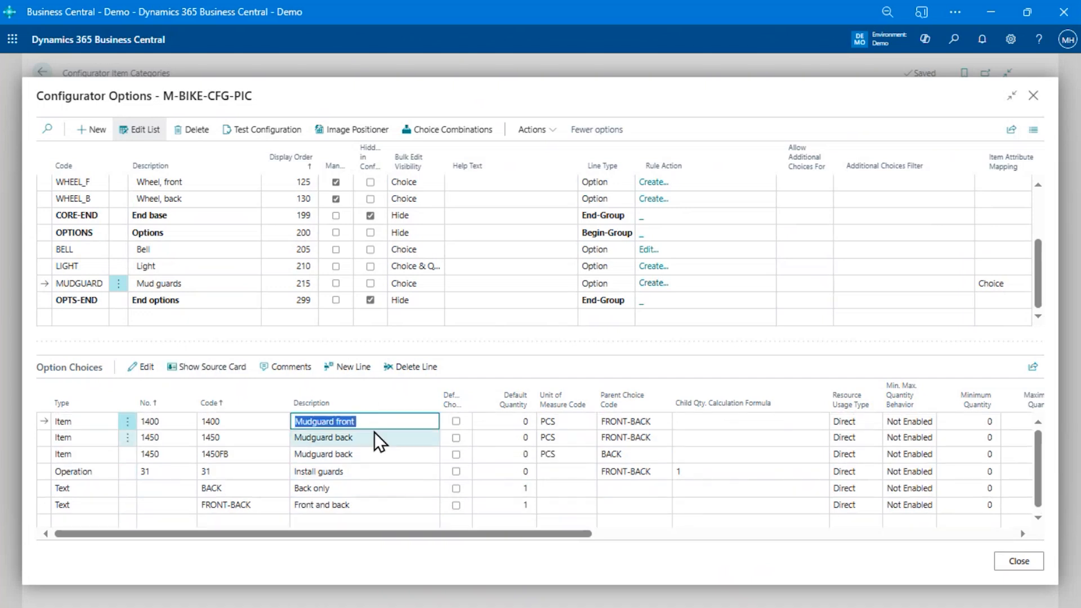
left_click(374, 434, "shift")
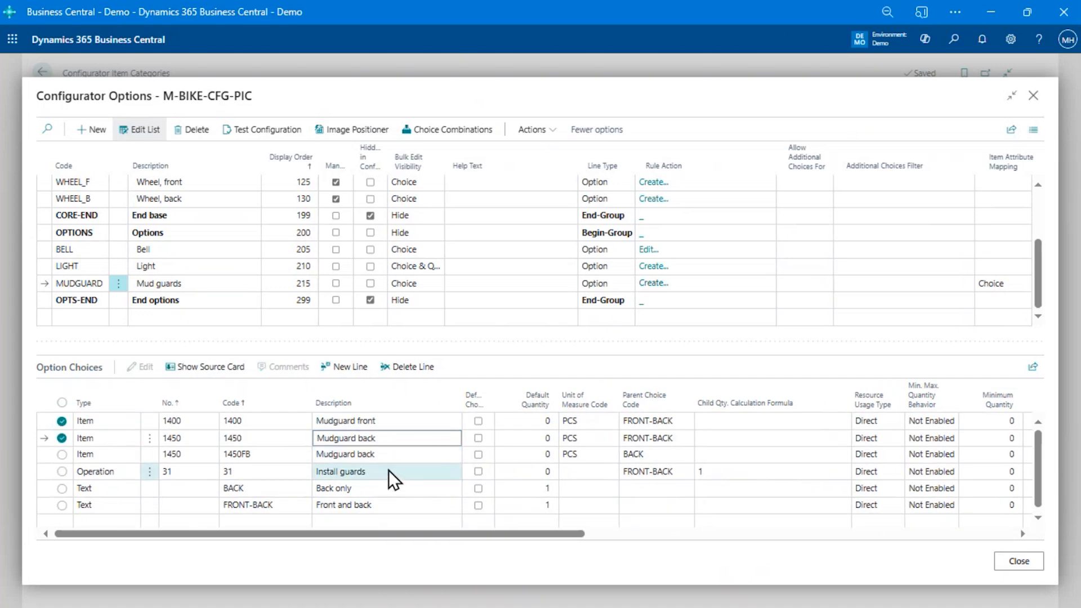
left_click(90, 476, "ctrl")
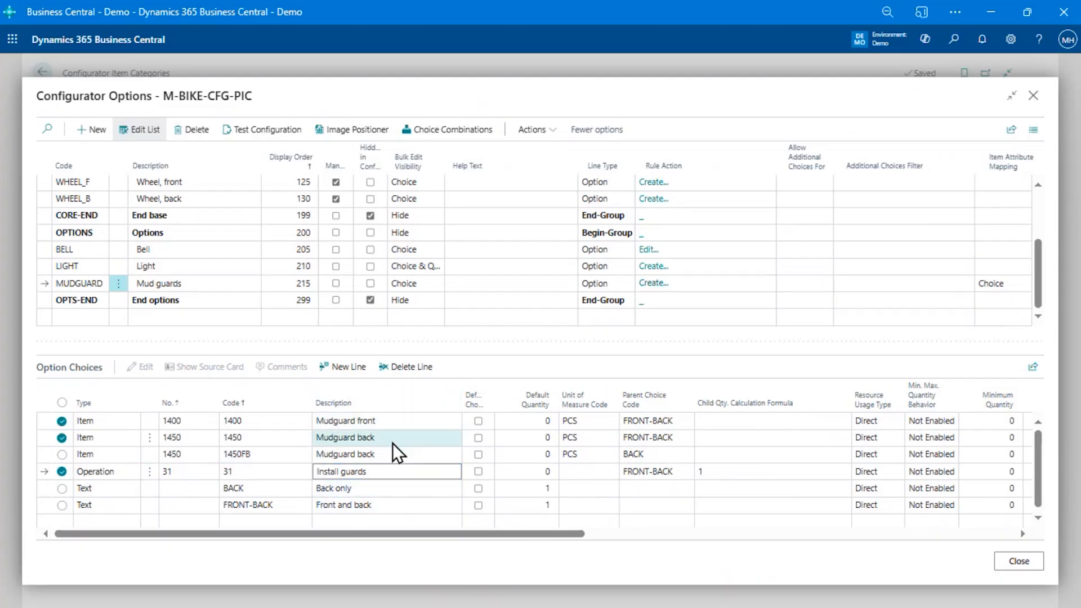
Try bell*2 as the child quantity calculation formula of the Install guards operation, and clear the formula
left_click(727, 472)
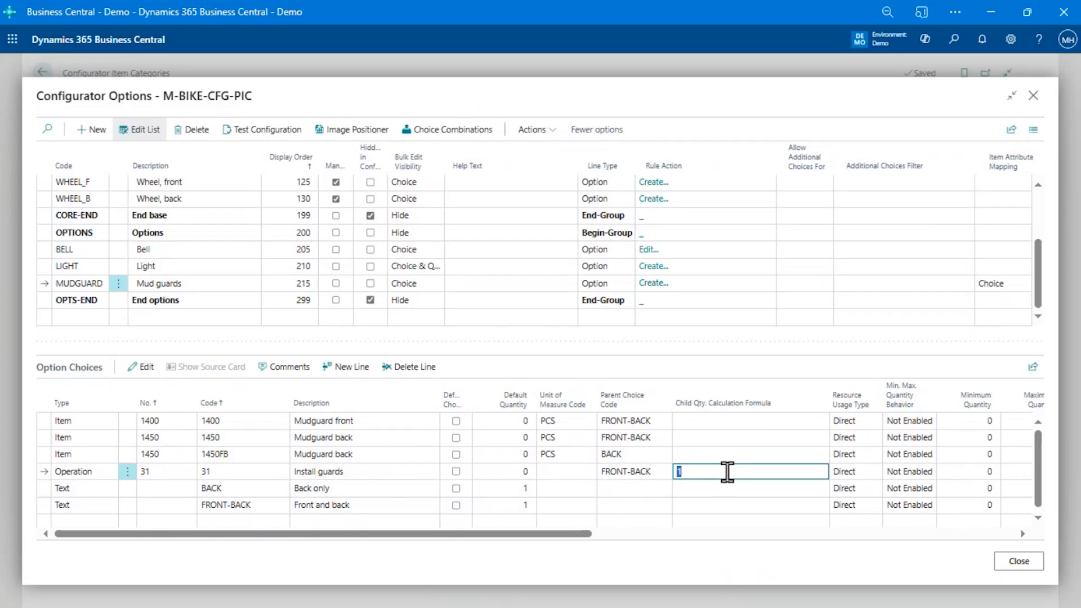
type("bell*4")
key("BackSpace")
type("2")
key("Return")
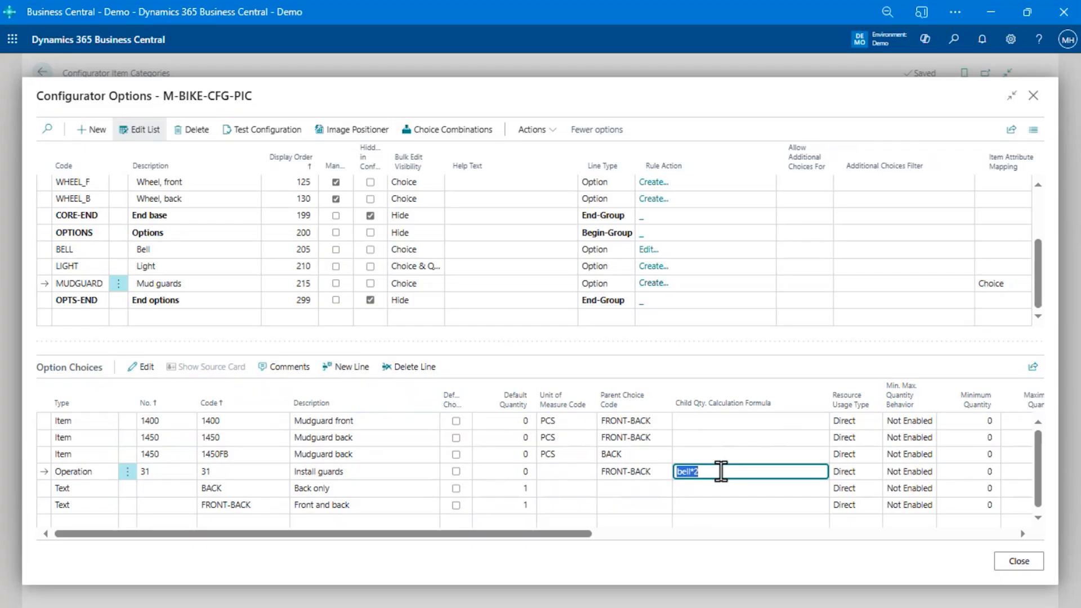
key("Delete")
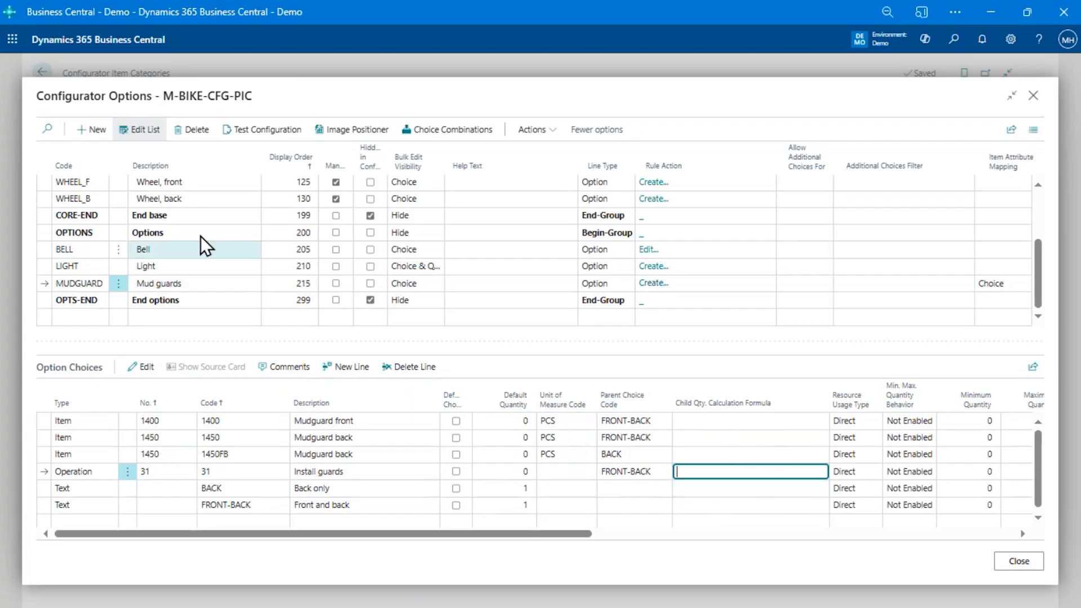
Open the rule of the Handlebars option in the Base Items group for editing
scroll(178, 260, "up", 3)
left_click(197, 217)
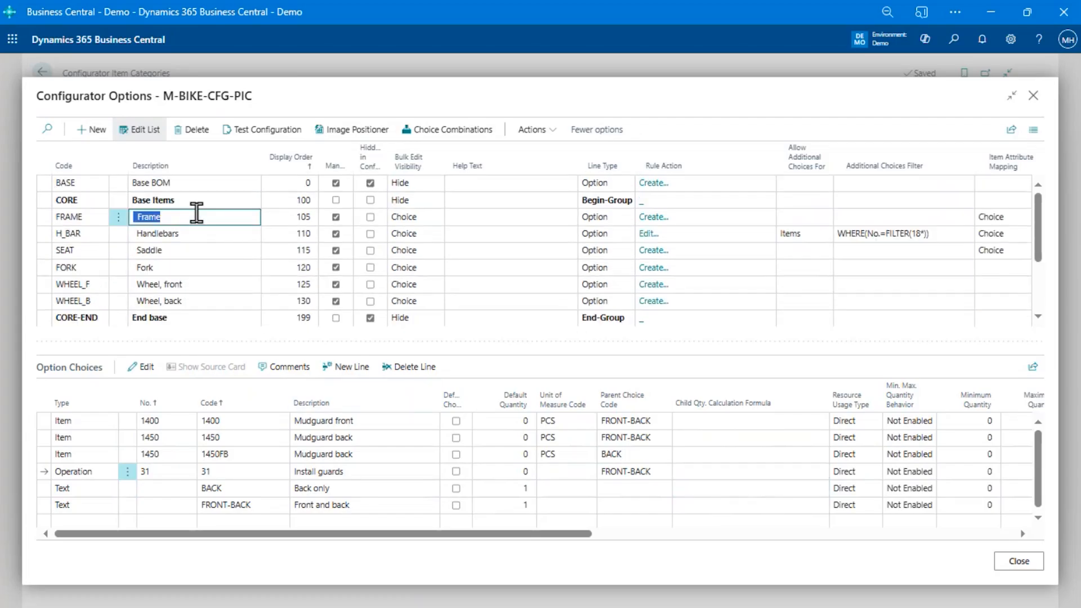
left_click(195, 230)
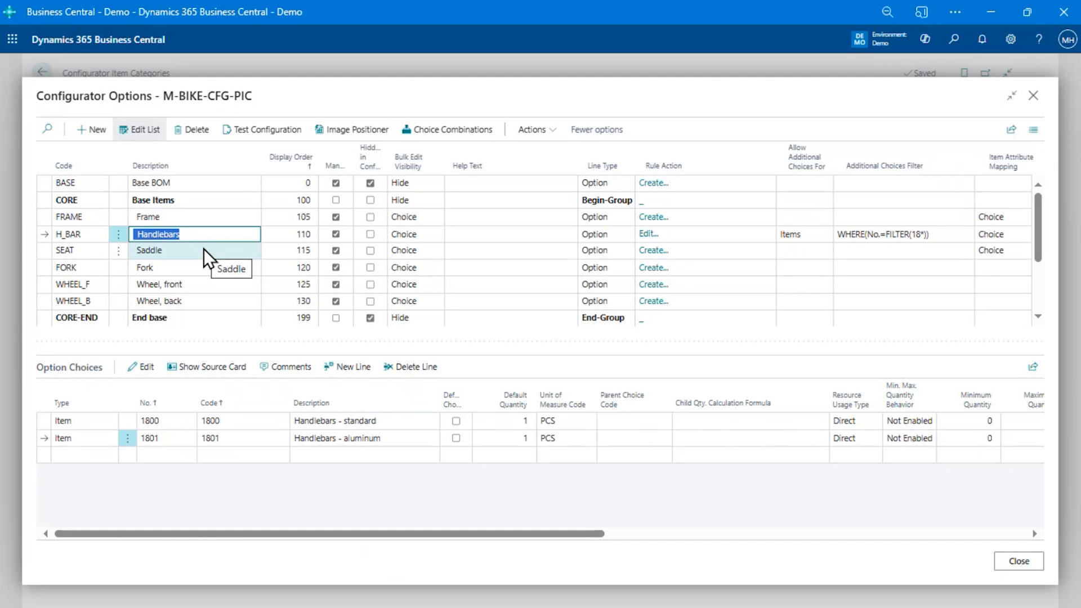
left_click(652, 235)
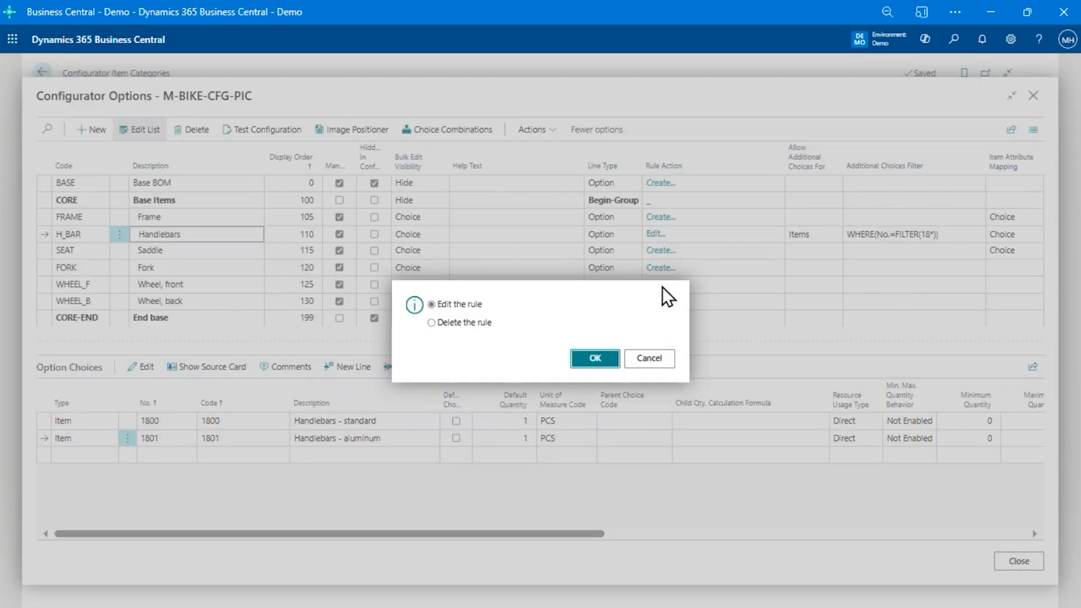
left_click(602, 356)
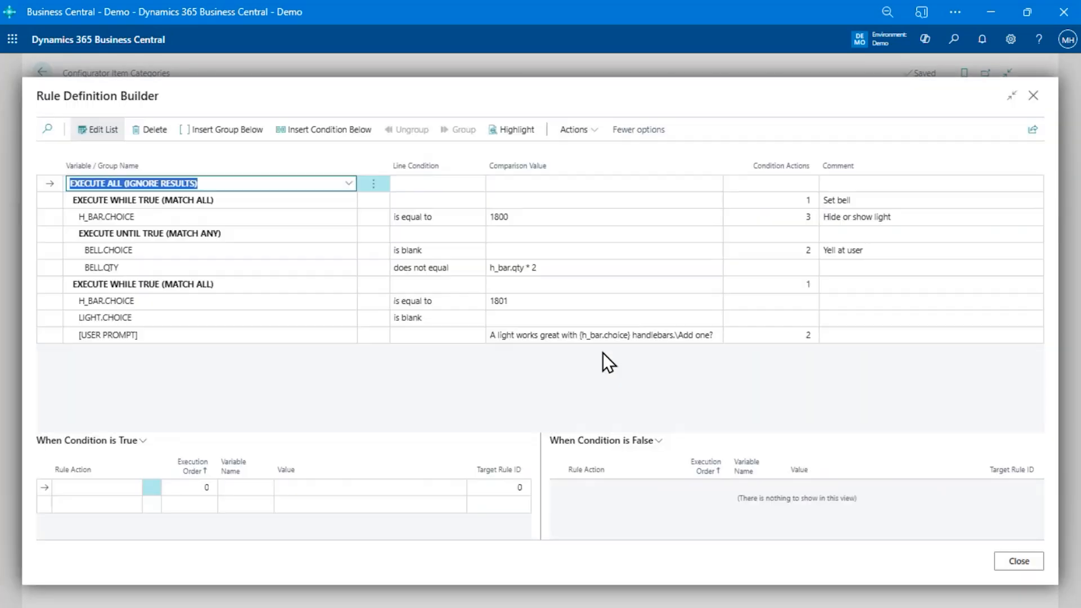
Examine the first group's H_BAR.CHOICE condition and the variables available for it, such as the handlebars, frame and fork ones
key("Down")
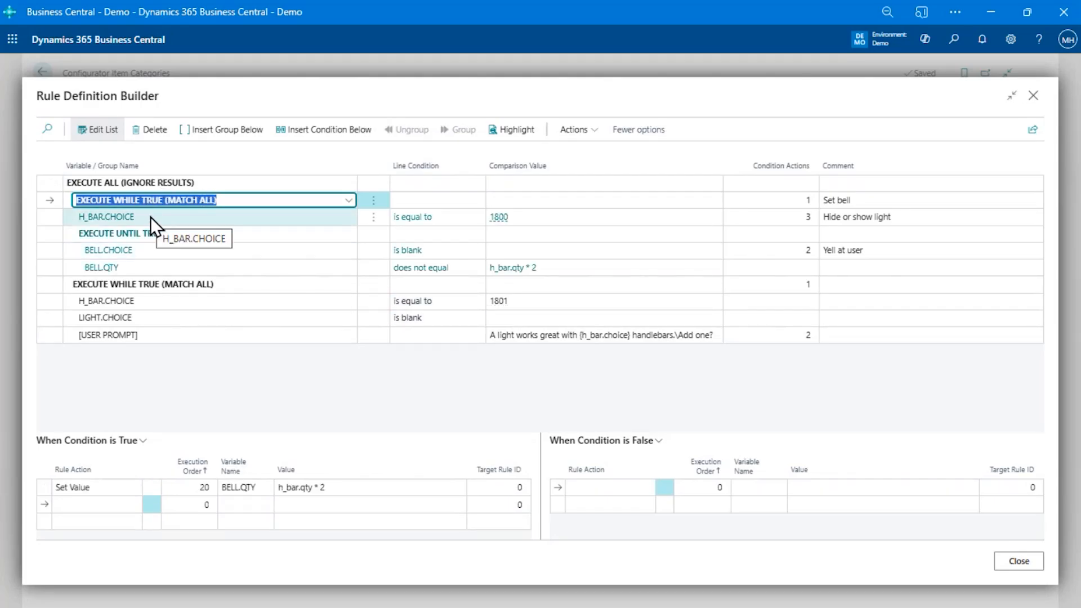
left_click(120, 219)
left_click(350, 218)
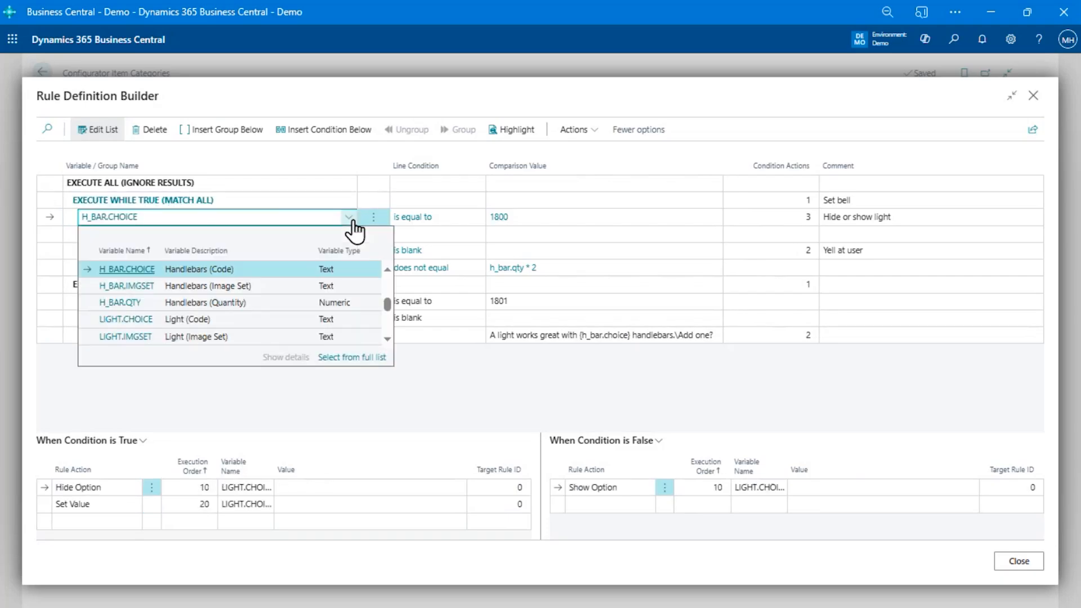
scroll(184, 284, "up", 5)
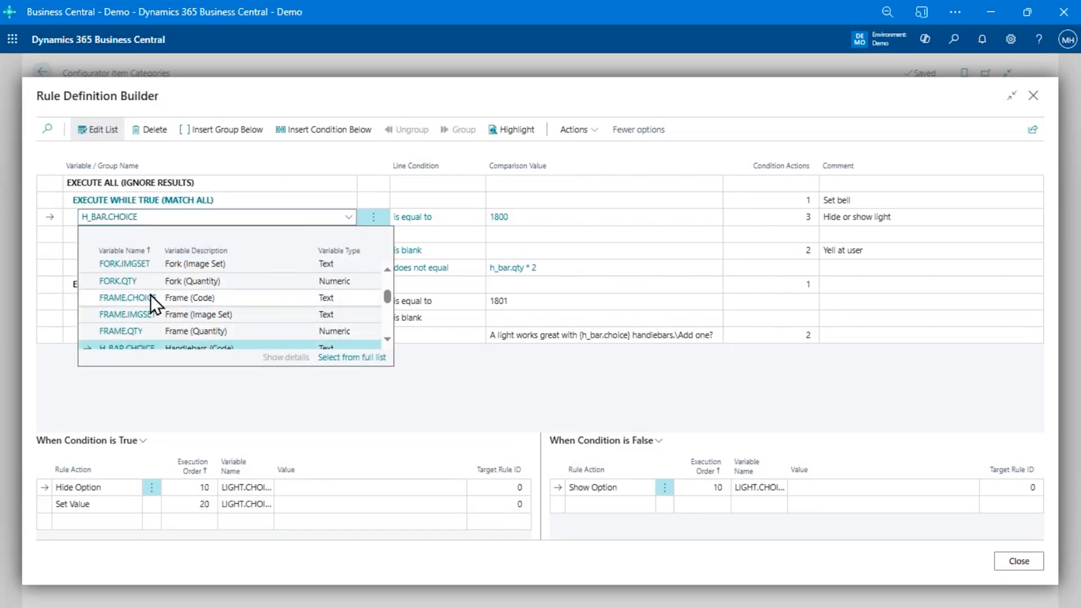
scroll(154, 297, "down", 2)
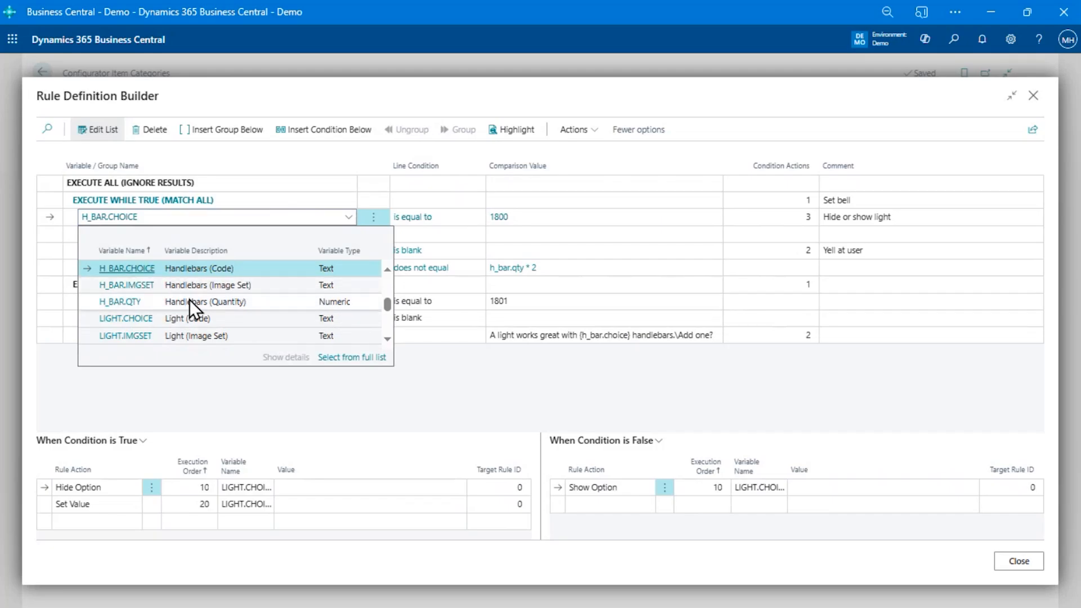
scroll(191, 300, "up", 2)
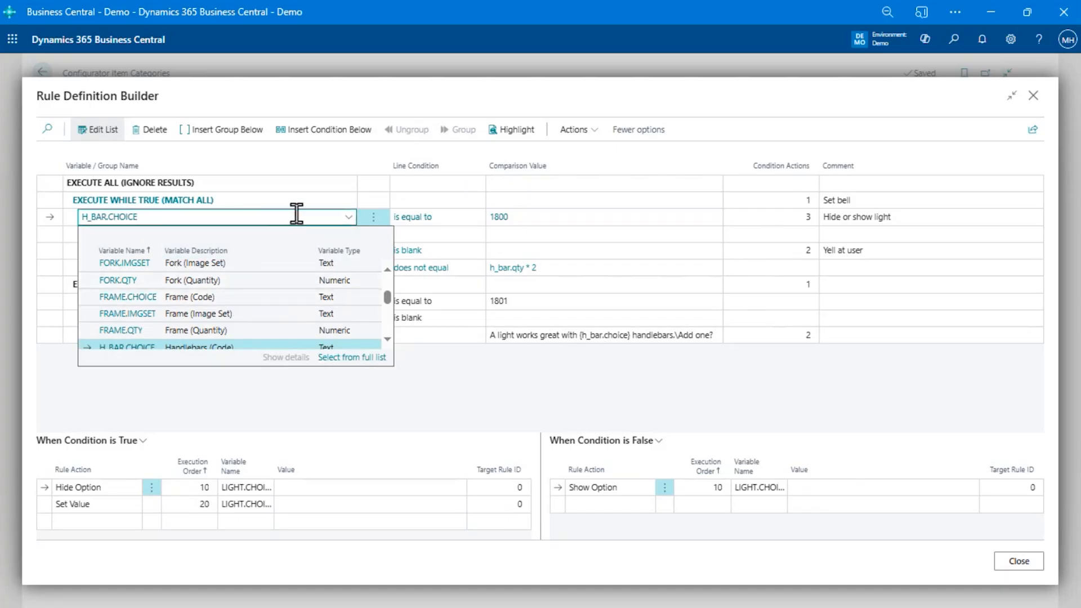
Review the available line conditions and comparison value for that handlebars condition, and widen the Variable Name column of its true actions
left_click(478, 215)
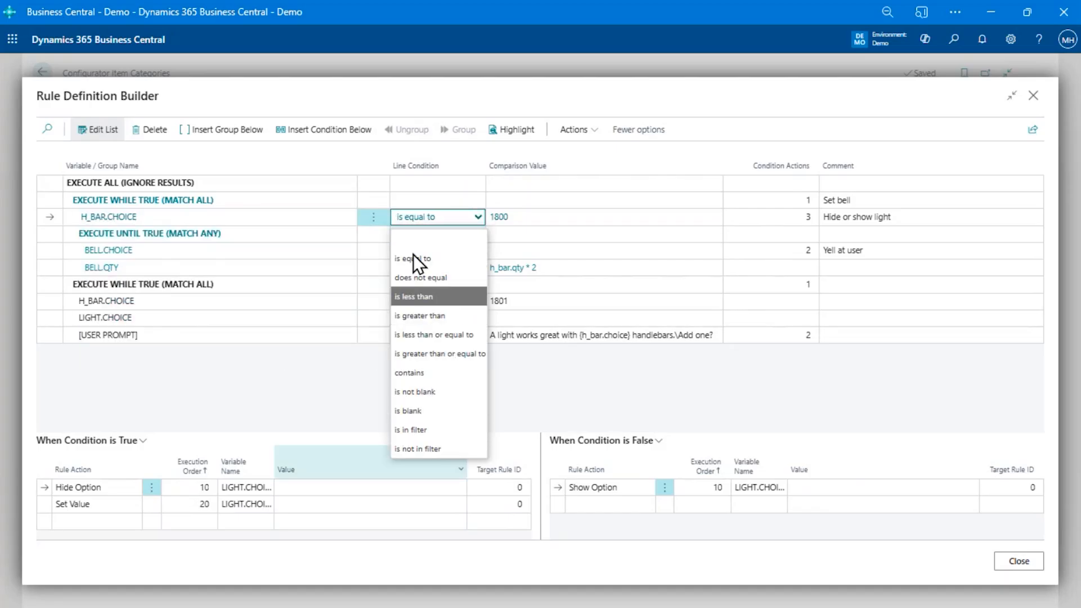
left_click(541, 216)
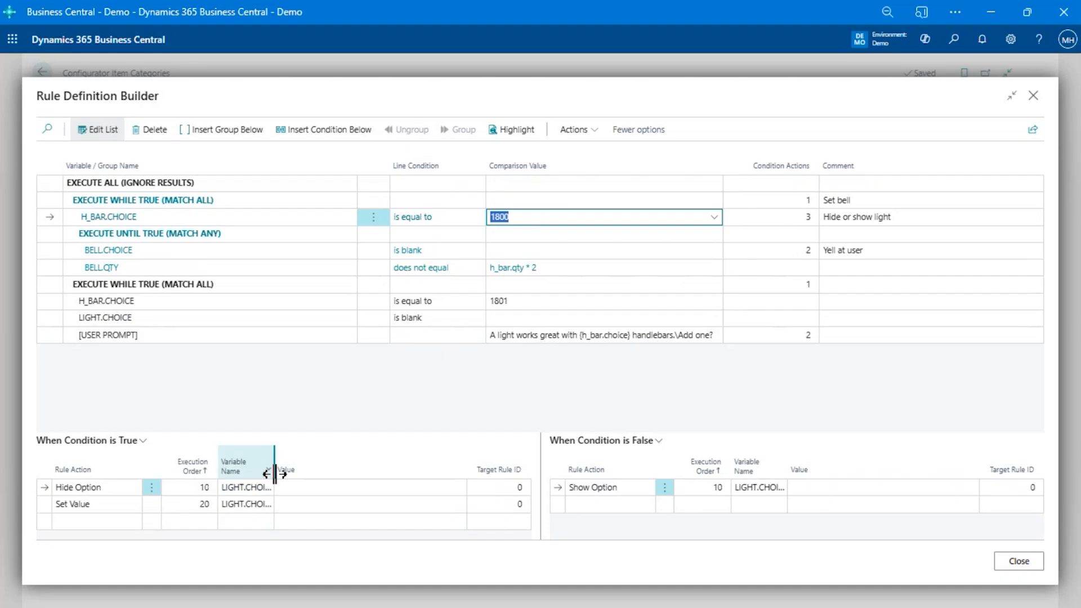
left_click_drag(275, 473, 286, 473)
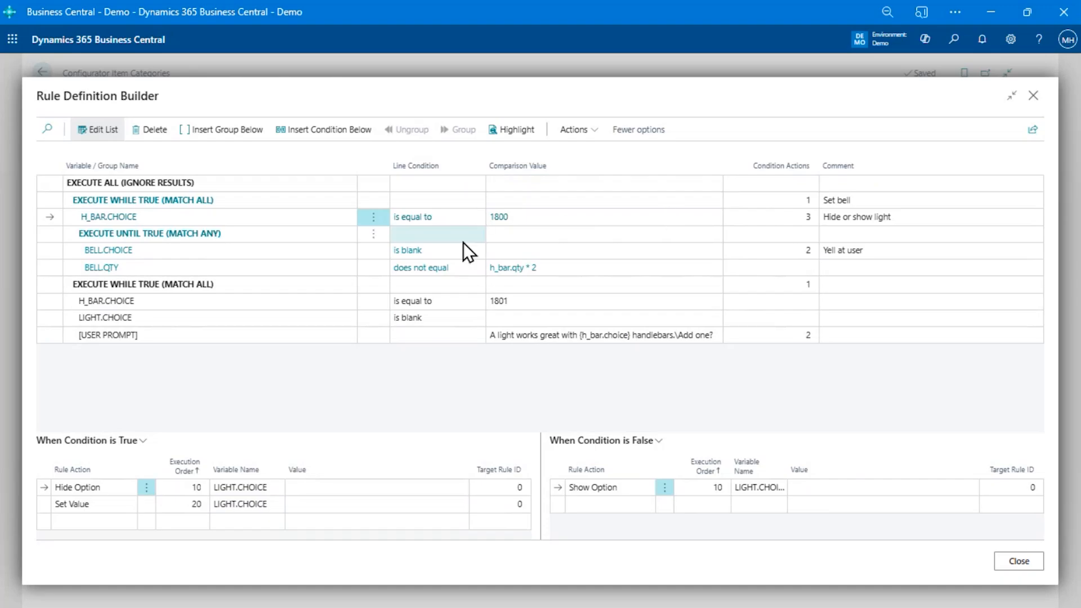
Examine the actions of the BELL.CHOICE condition when true, and view the rule's logic as code
left_click(220, 250)
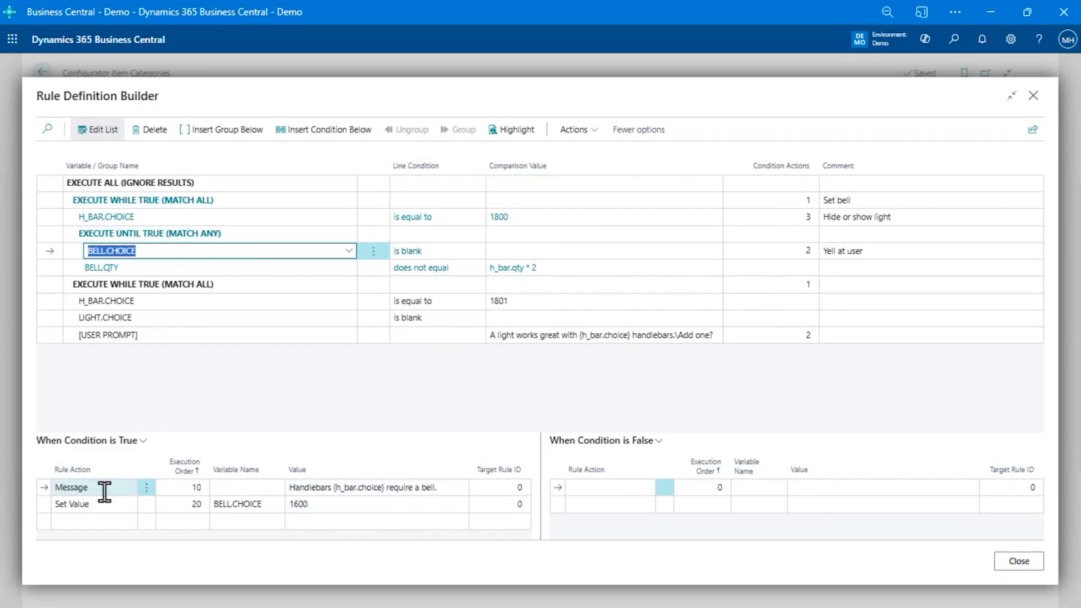
left_click(375, 506)
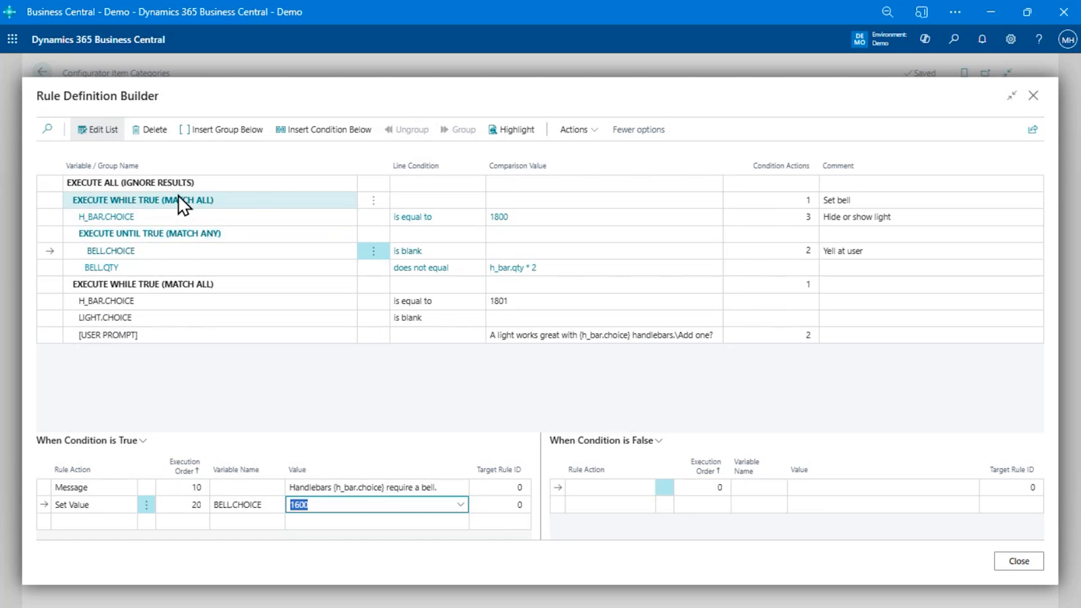
left_click(592, 141)
mouse_move(591, 152)
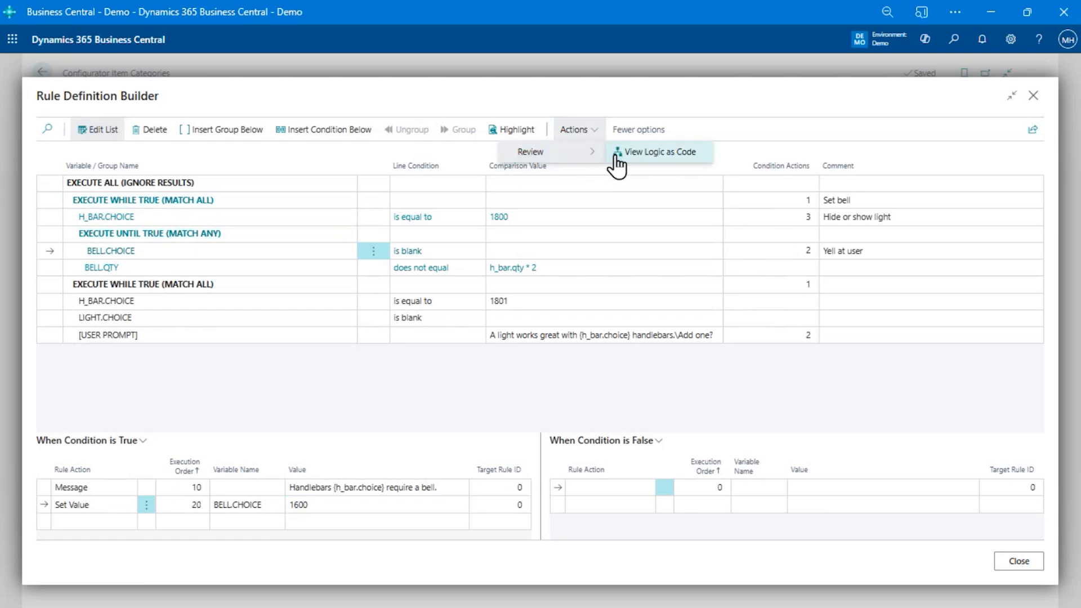
left_click(621, 163)
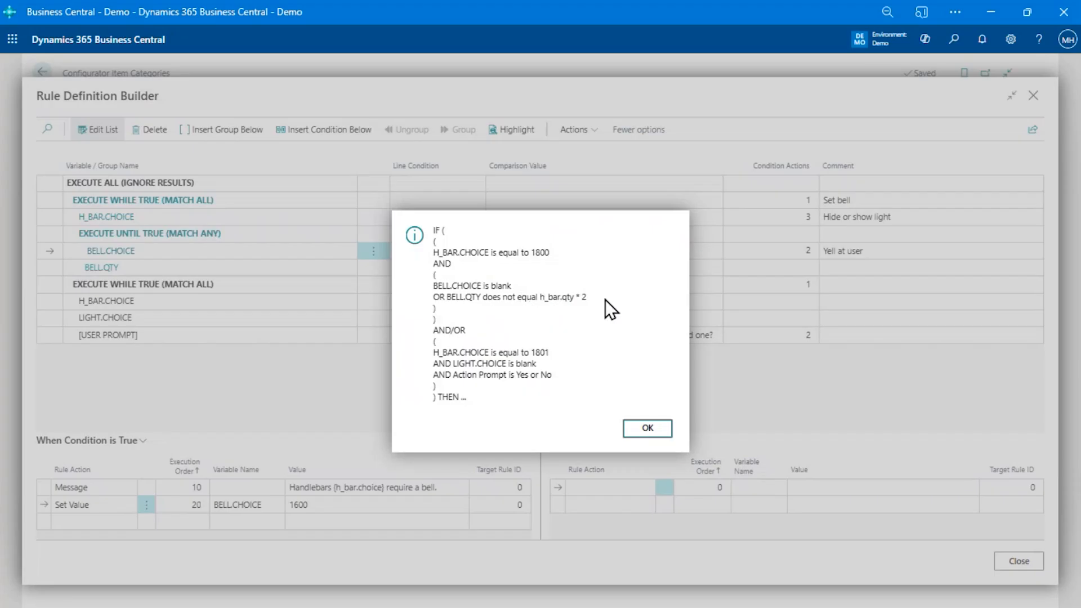
left_click_drag(606, 300, 434, 295)
left_click(573, 296)
left_click(647, 427)
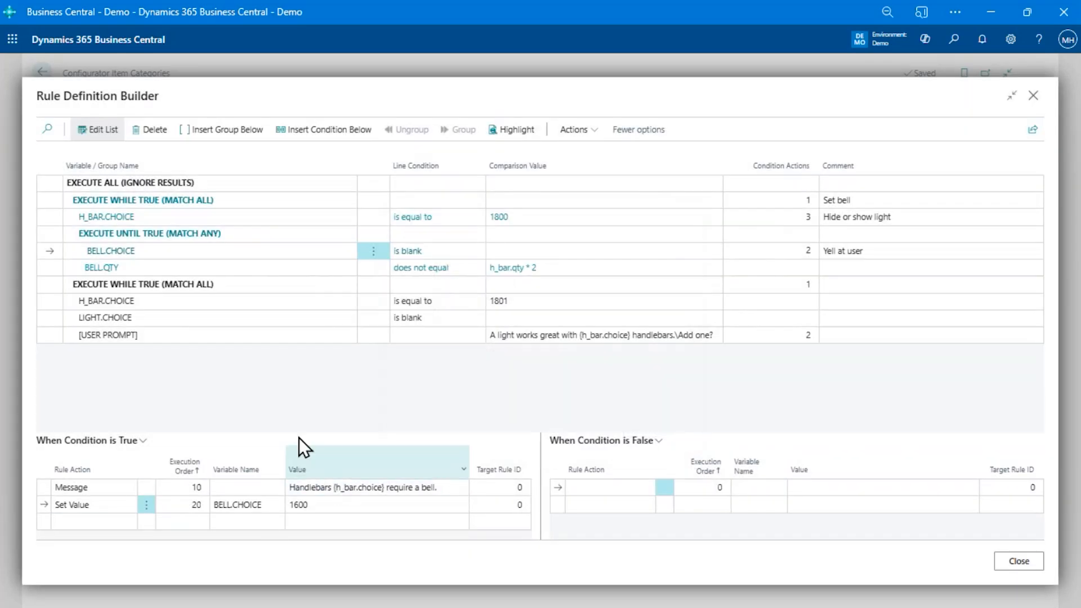
Examine the second group's handlebars and light conditions and the actions attached to its user prompt
left_click(243, 315)
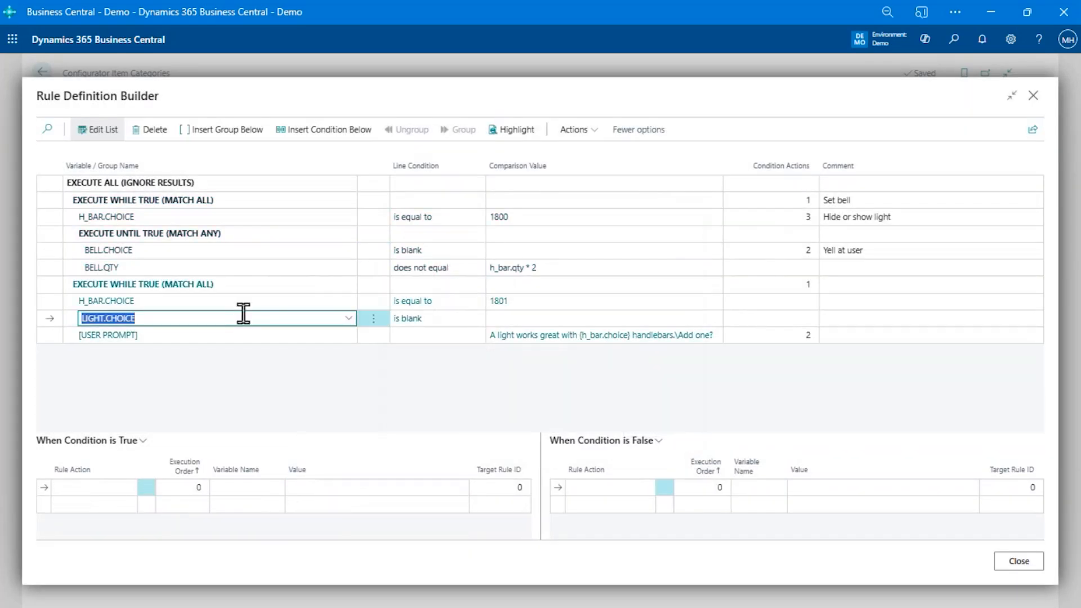
left_click(229, 313)
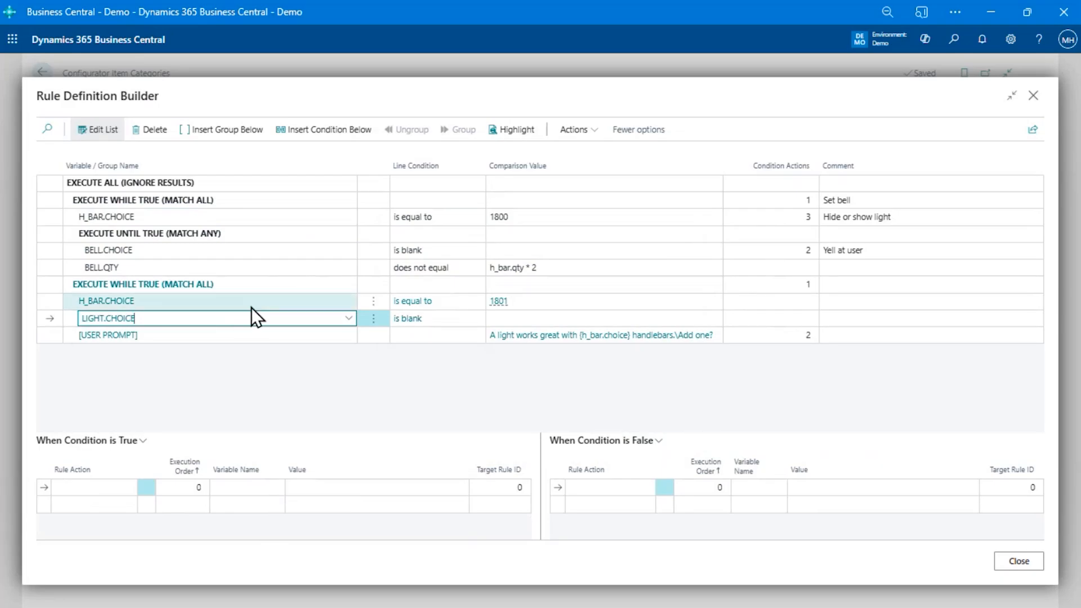
left_click(255, 301)
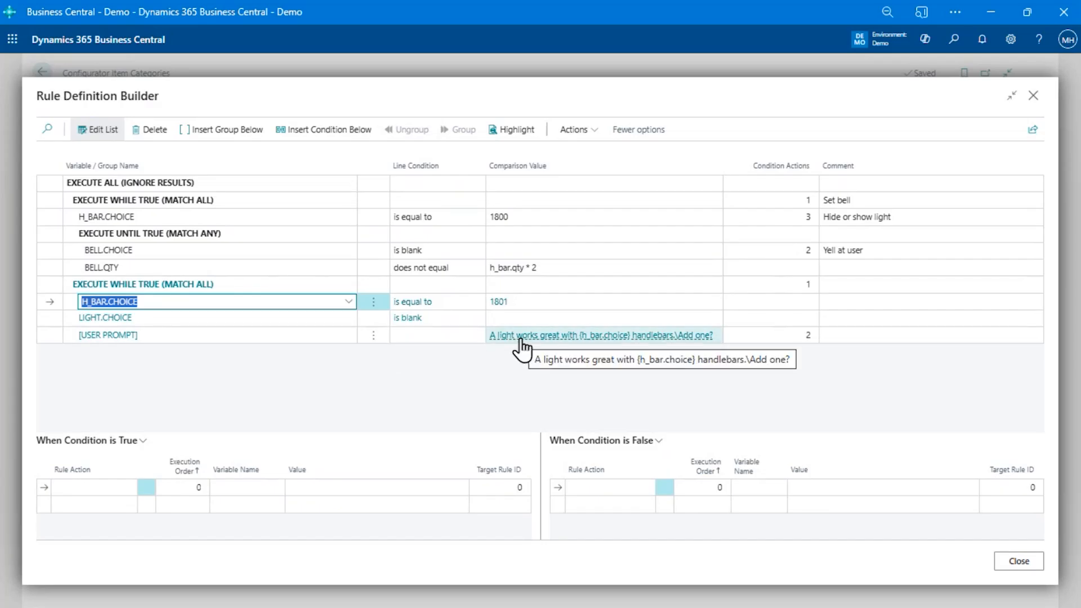
left_click(297, 333)
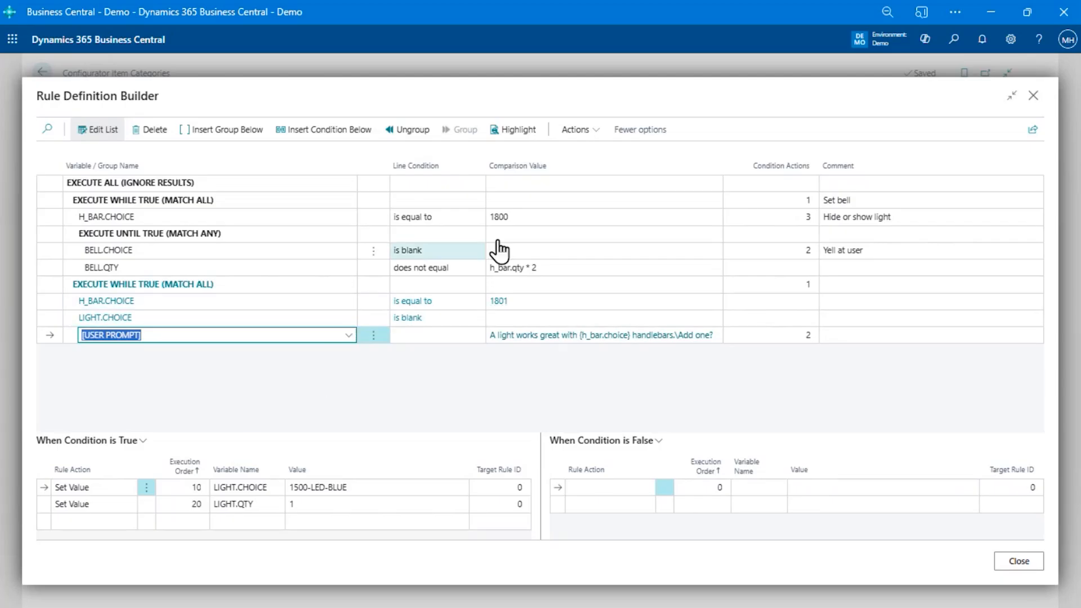
View the rule's logic as code again, and return from the rule definition to the configurator options
left_click(571, 130)
mouse_move(557, 164)
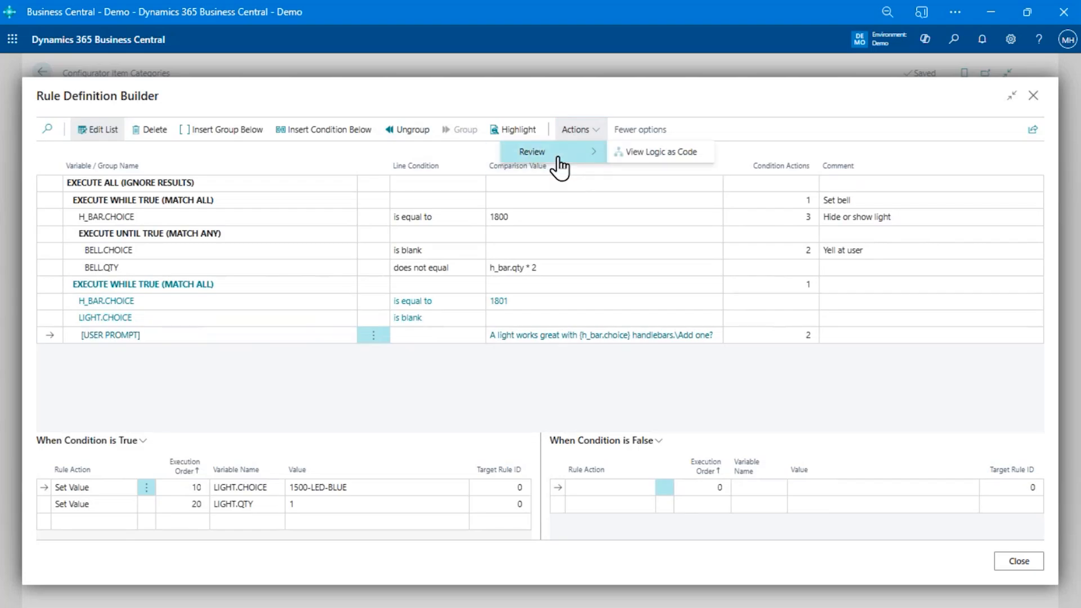
left_click(654, 154)
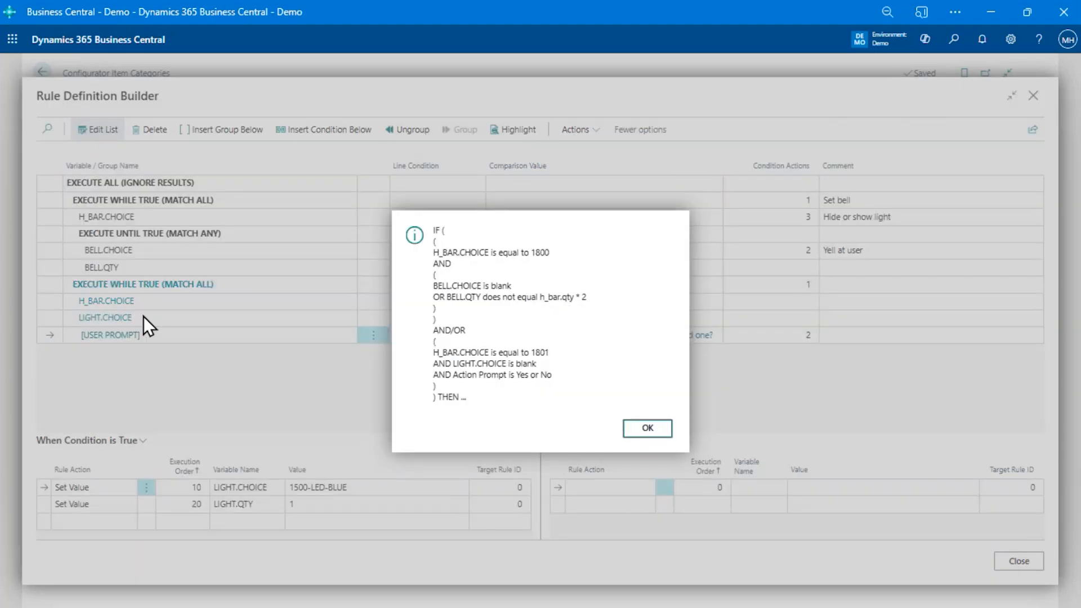
left_click(647, 428)
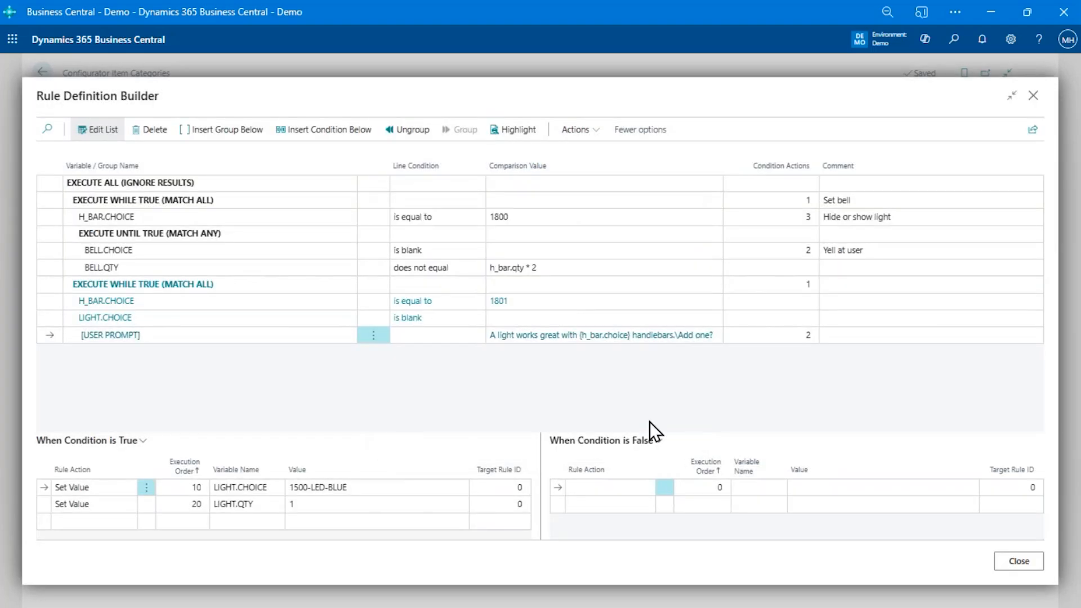
left_click(1033, 95)
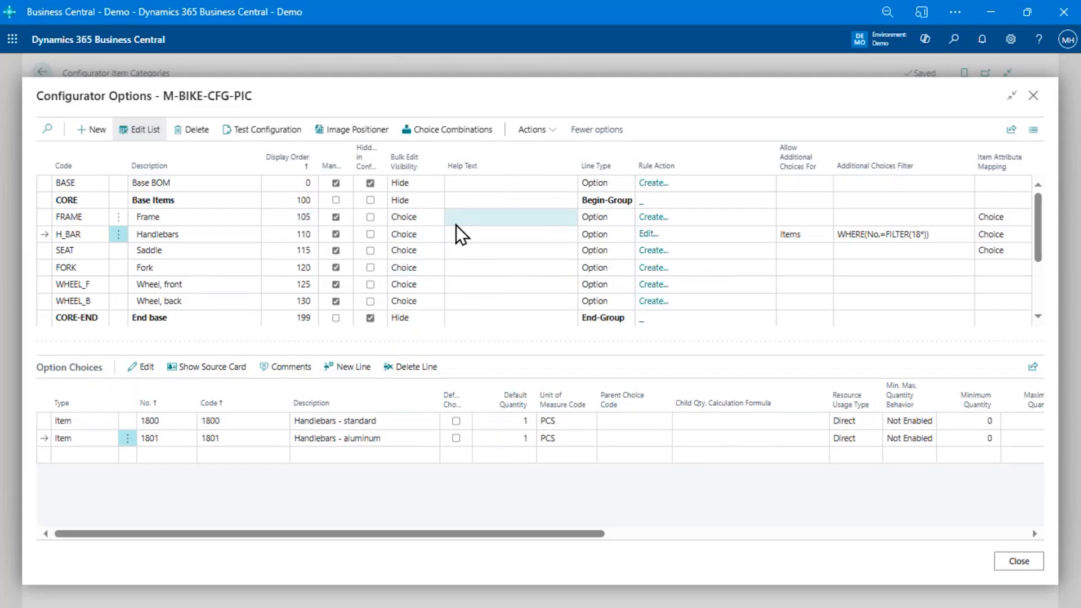
Review the choices of the Frame option, and close the configurator options of M-BIKE-CFG-PIC
left_click(191, 221)
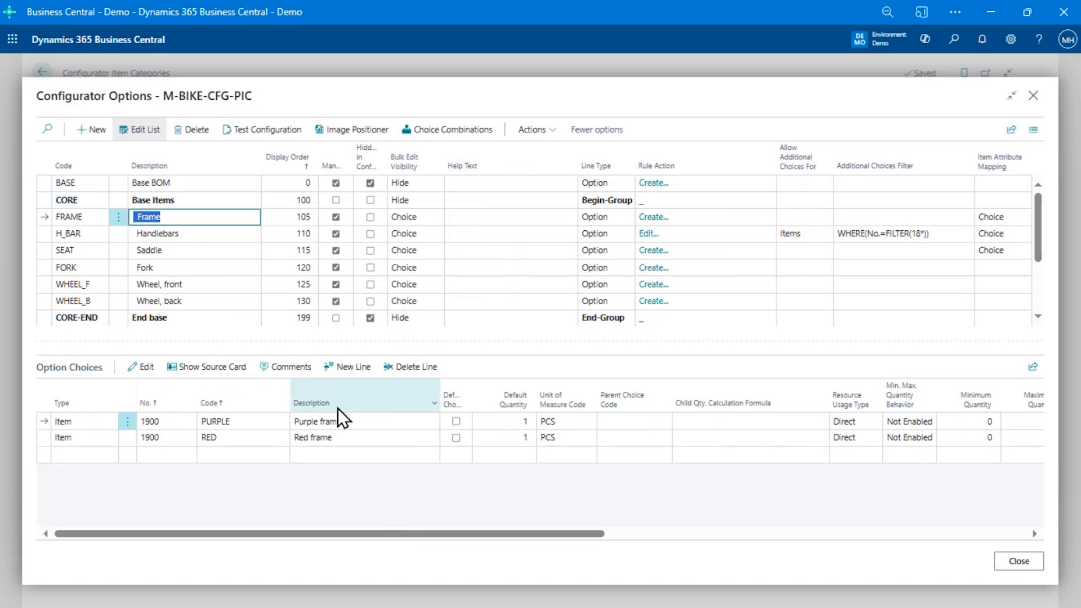
mouse_move(338, 410)
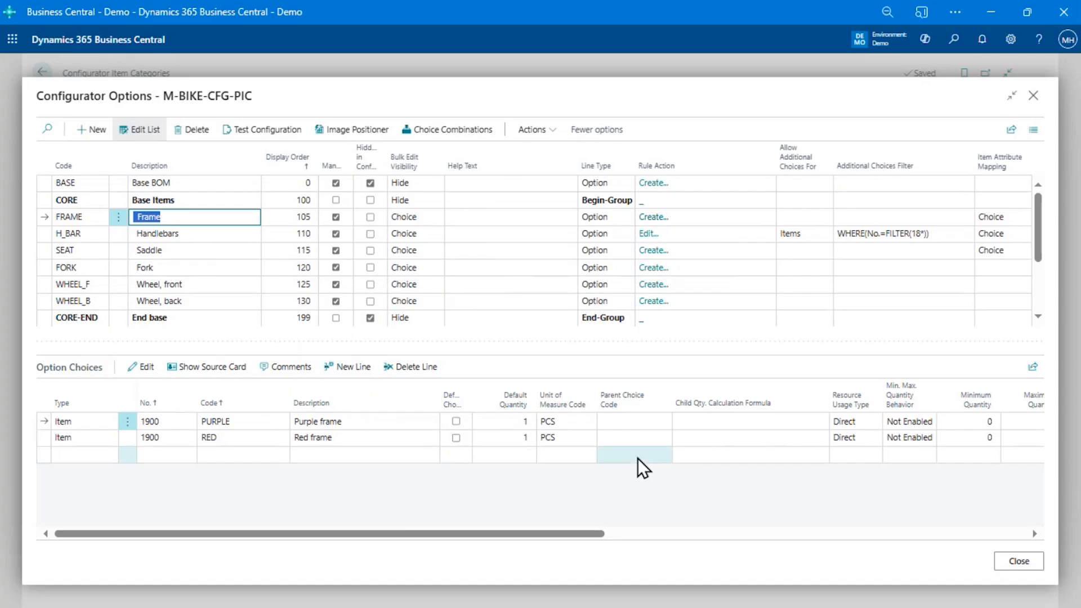
key("Escape")
Search for "con choice" and open the Configurator Option Choices page
key("alt+q")
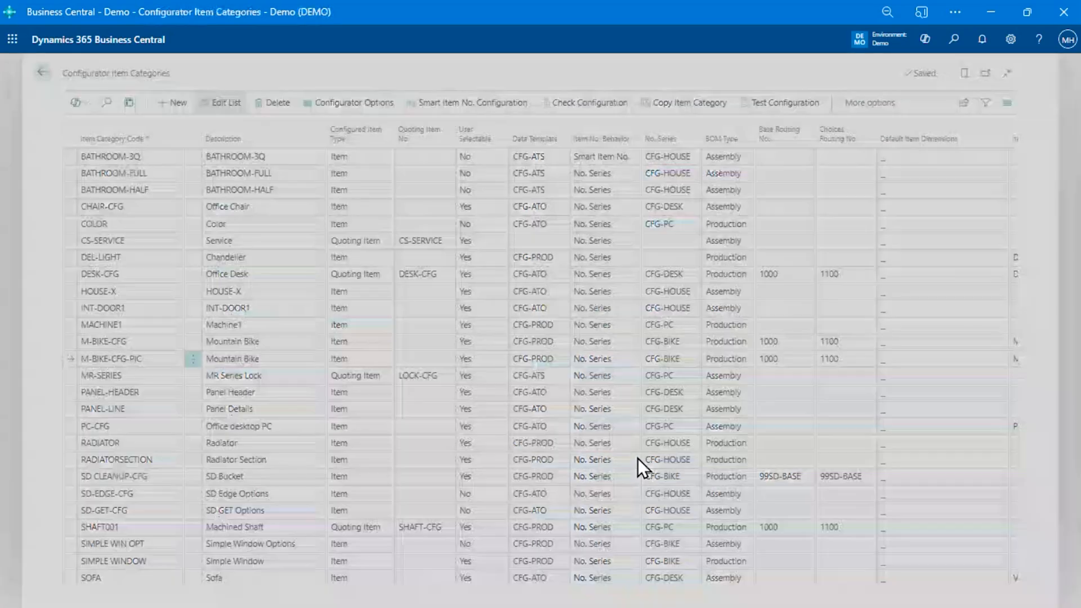
type("con choice")
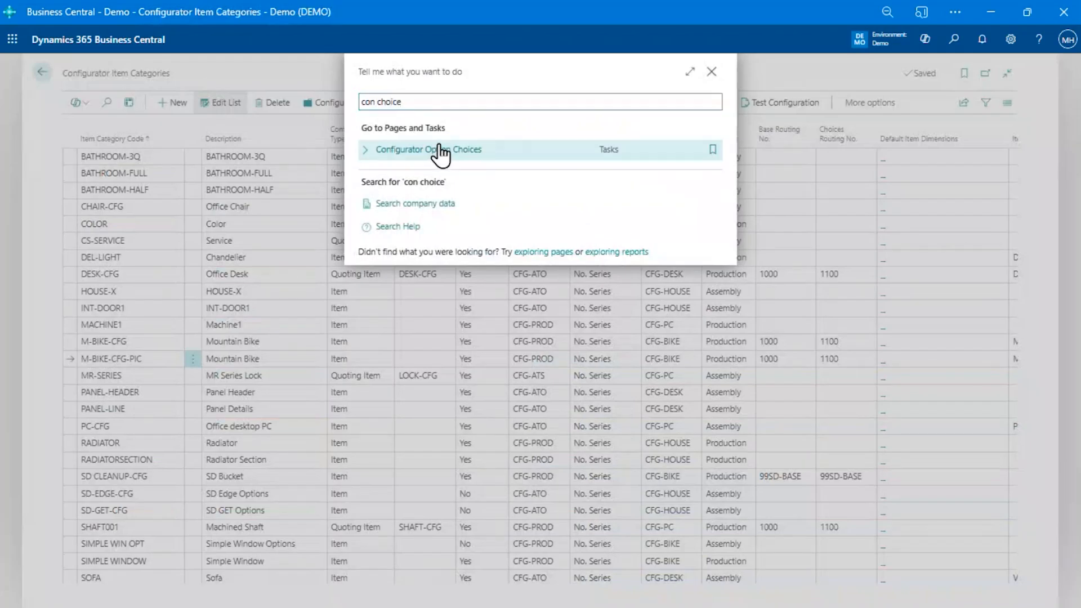
left_click(437, 153)
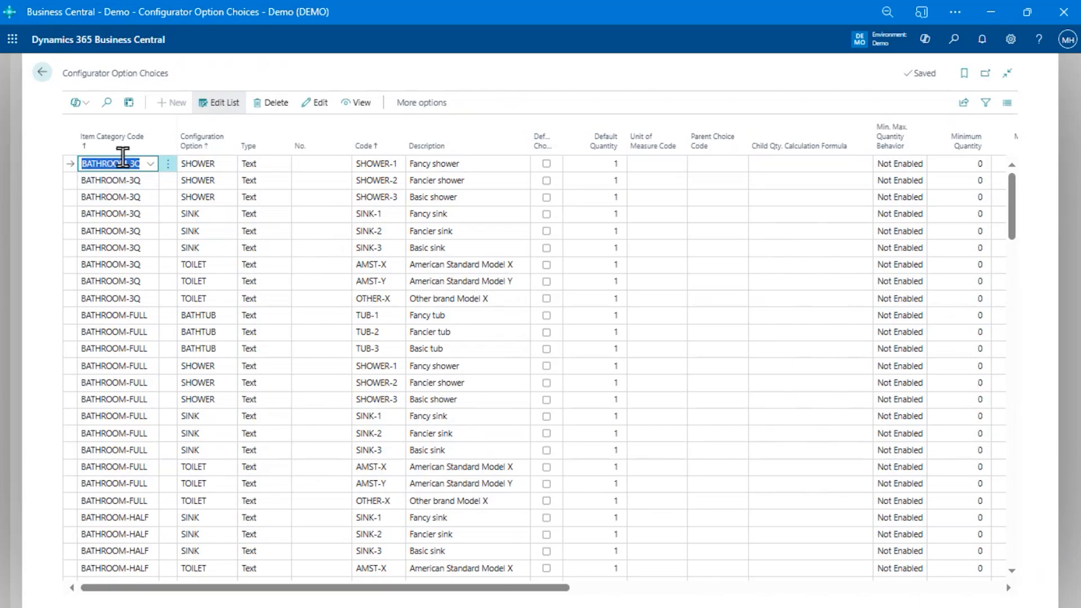
Select the three SHOWER choices of BATHROOM-3Q together, from Fancy shower through Basic shower
left_click(211, 167)
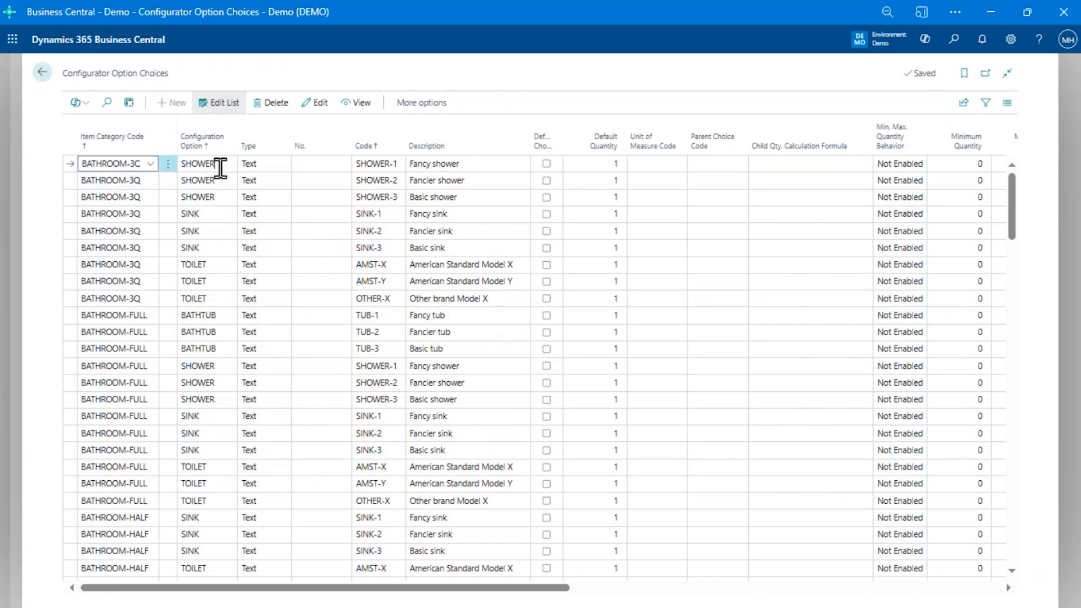
left_click(437, 198, "shift")
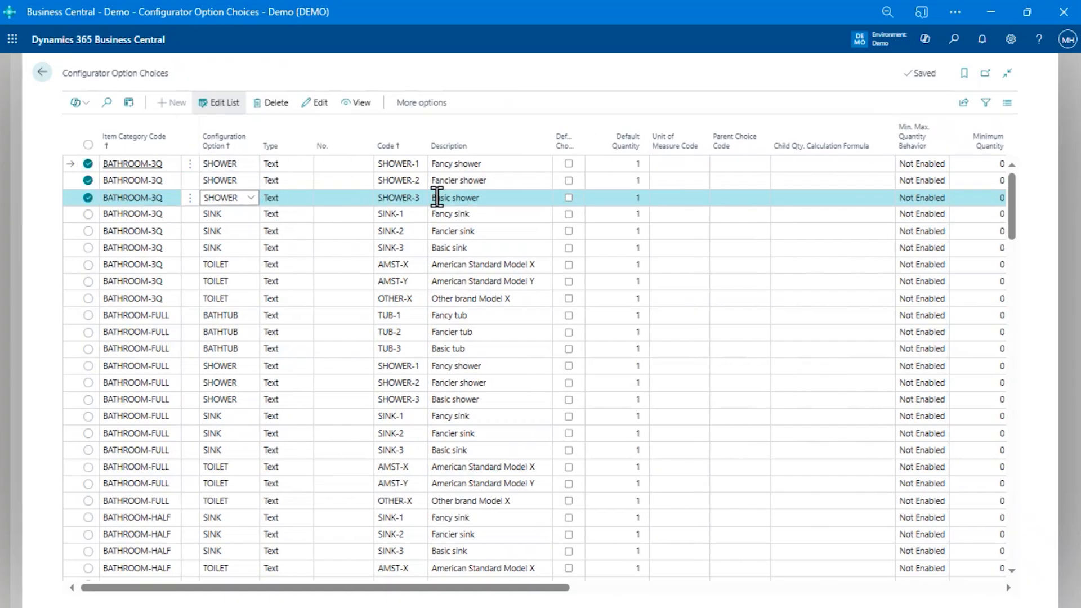
left_click(468, 163)
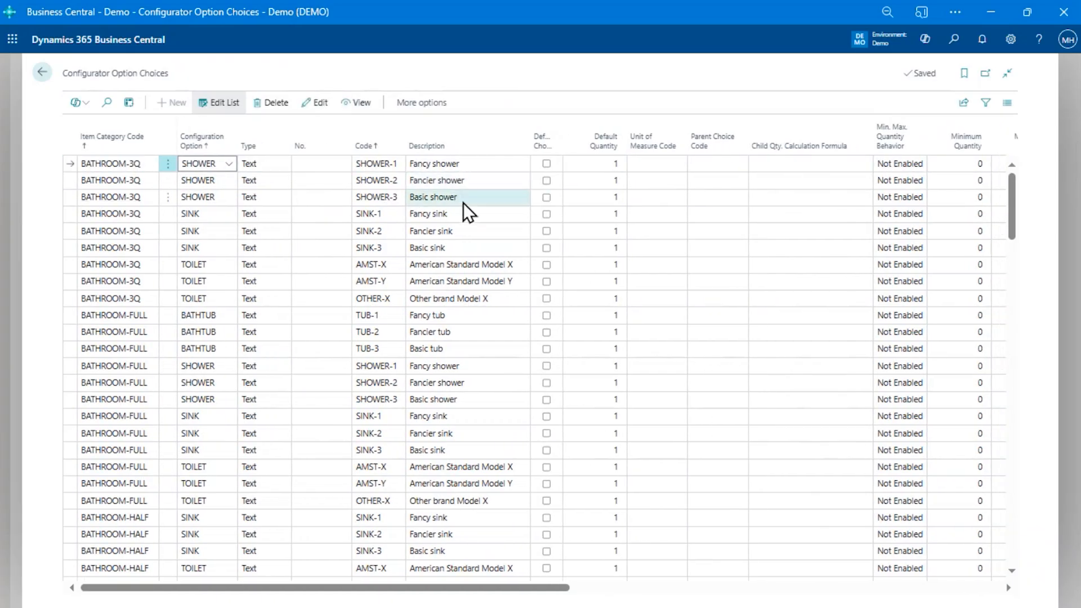
left_click(462, 201)
left_click(475, 164, "shift")
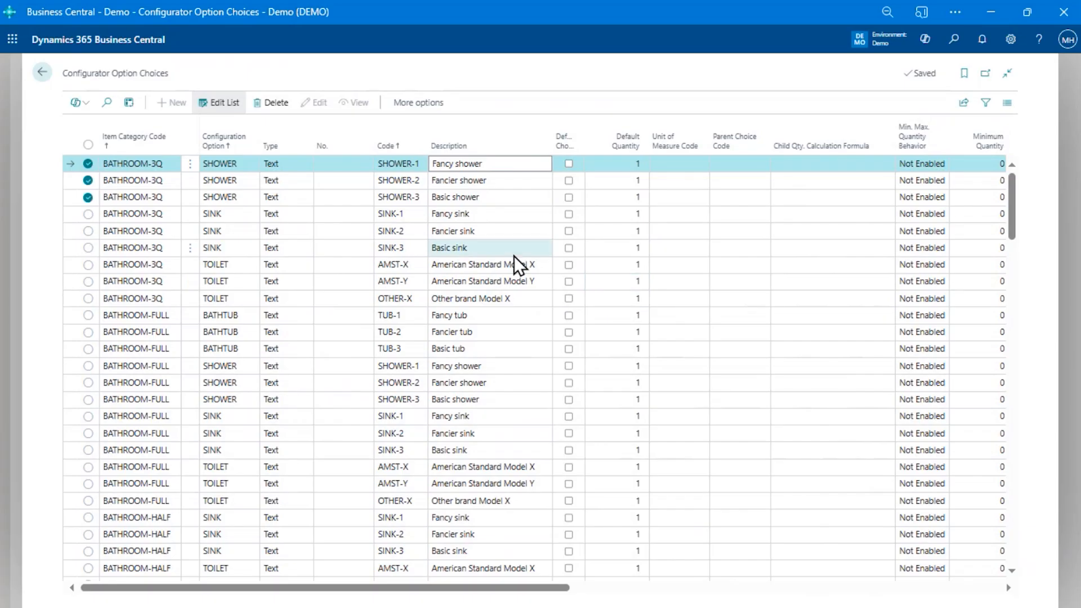
left_click(508, 106)
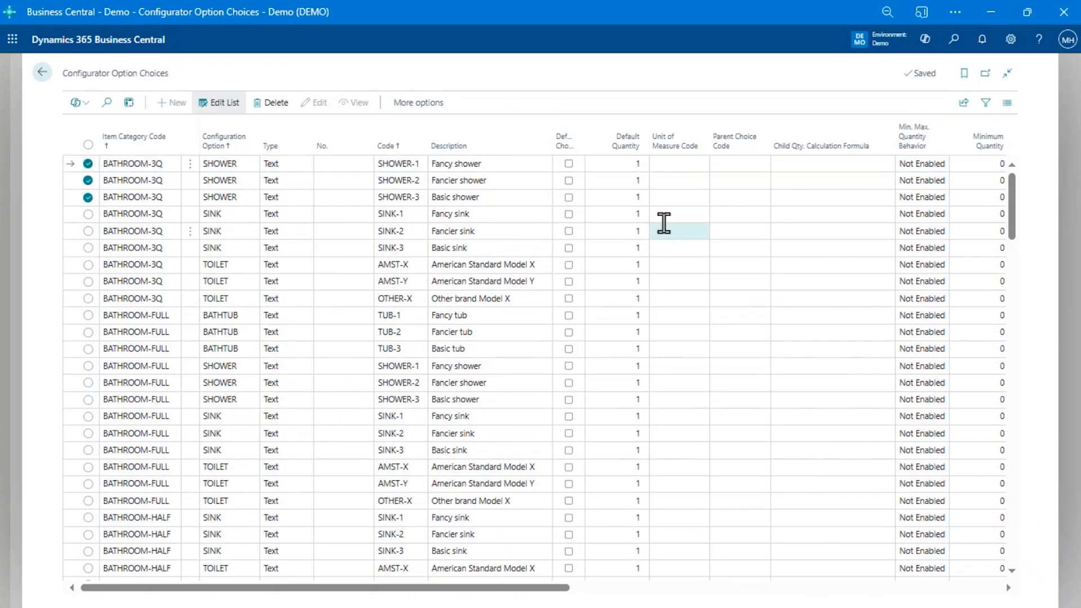
Return to the configurator item categories and select the M-BIKE-CFG-PIC category code
key("Escape")
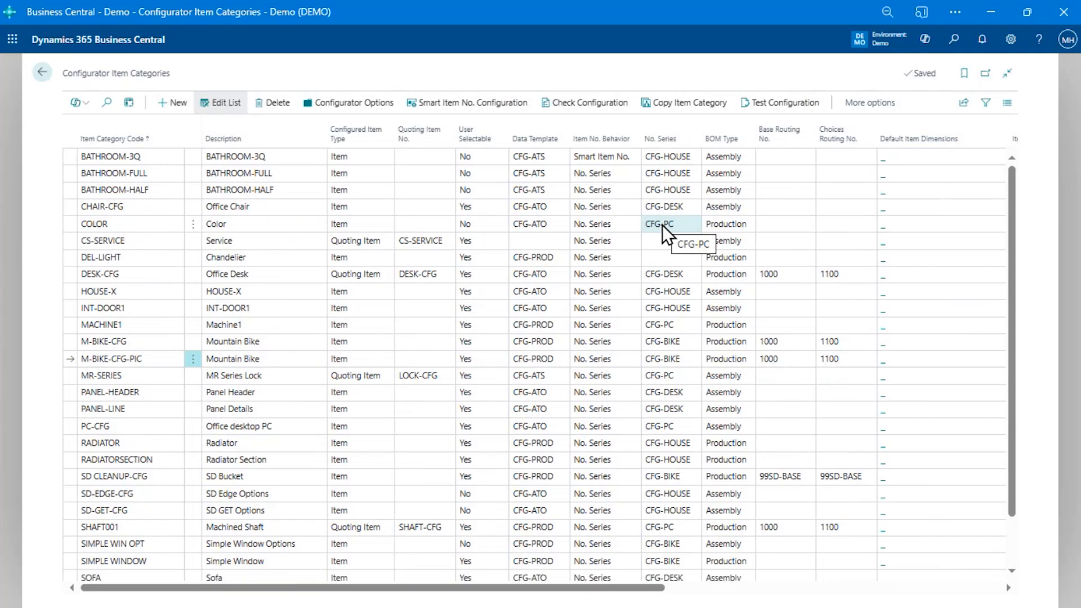
left_click(148, 362)
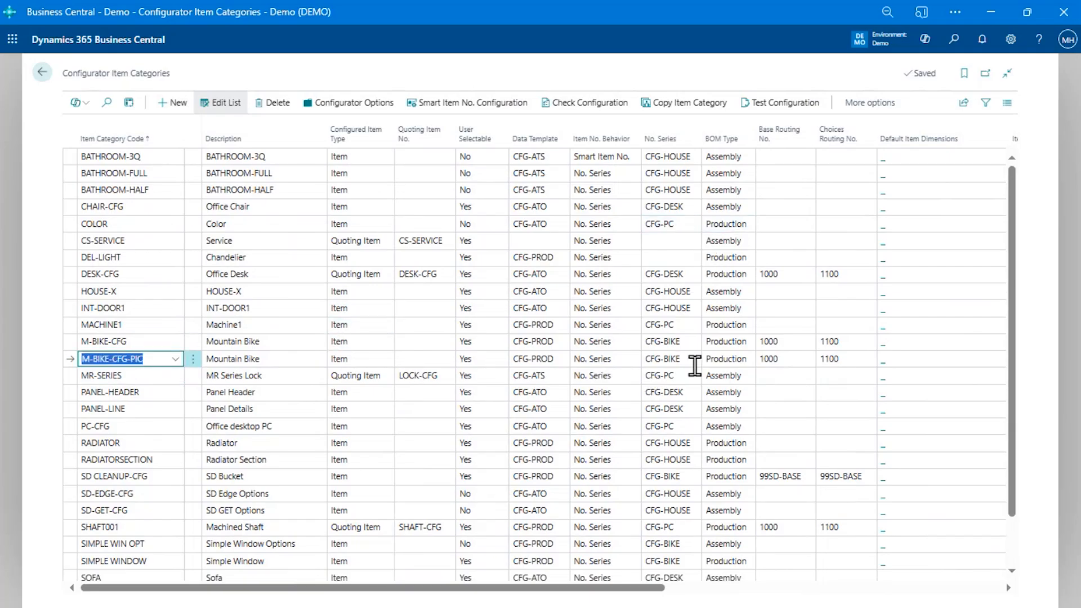
key("Escape")
key("Escape")
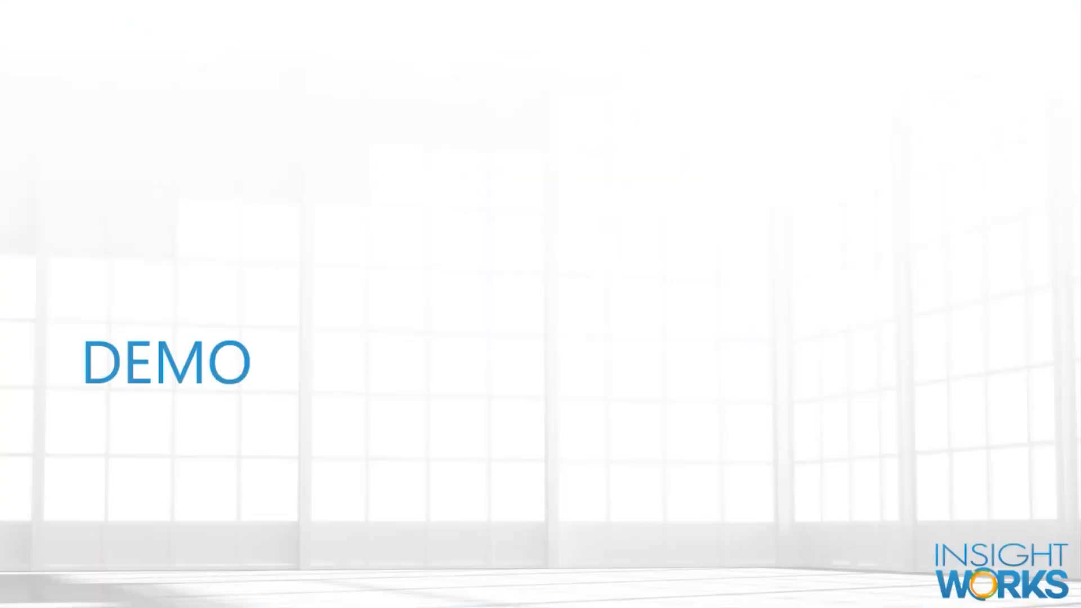
left_click(653, 466)
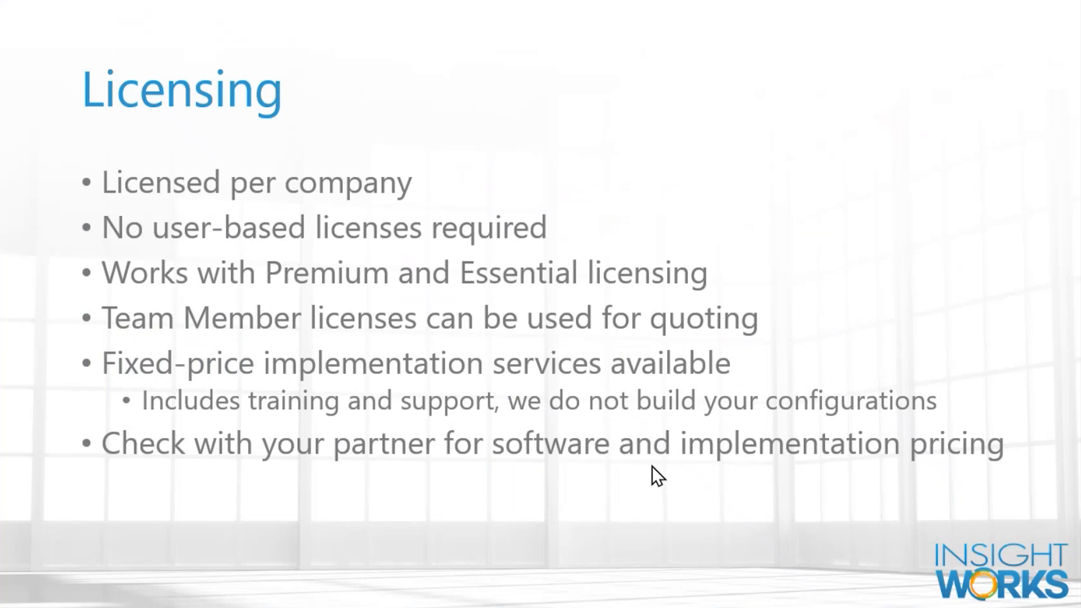